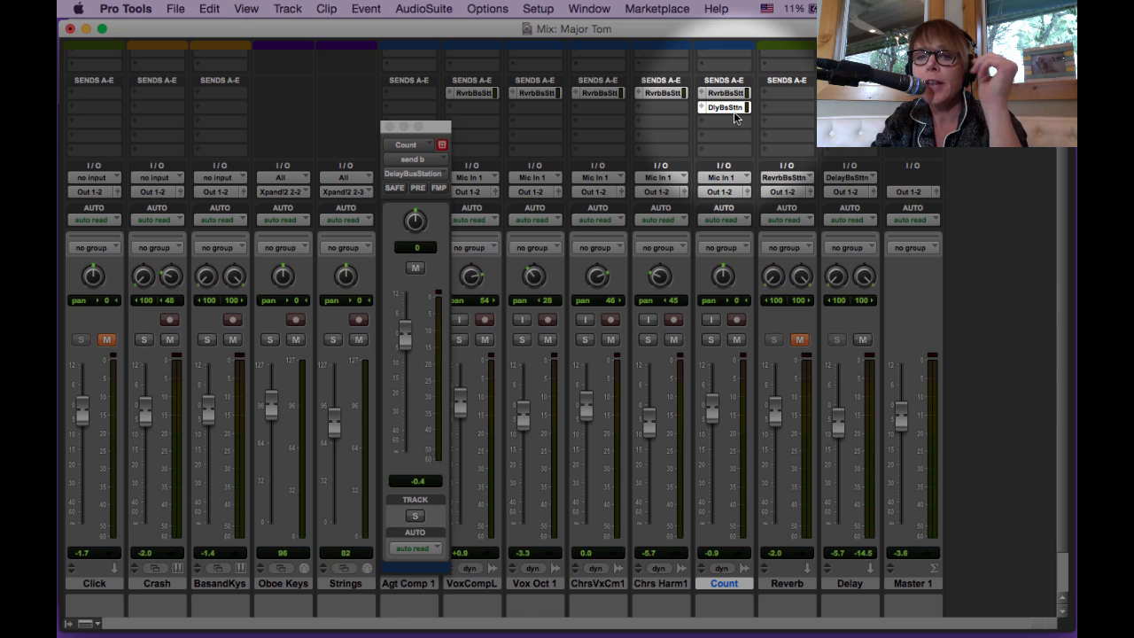
# Step: Examine the Count track's delay send and the Reverb and Delay tracks in the mixer
pyautogui.click(731, 110)
pyautogui.click(728, 108)
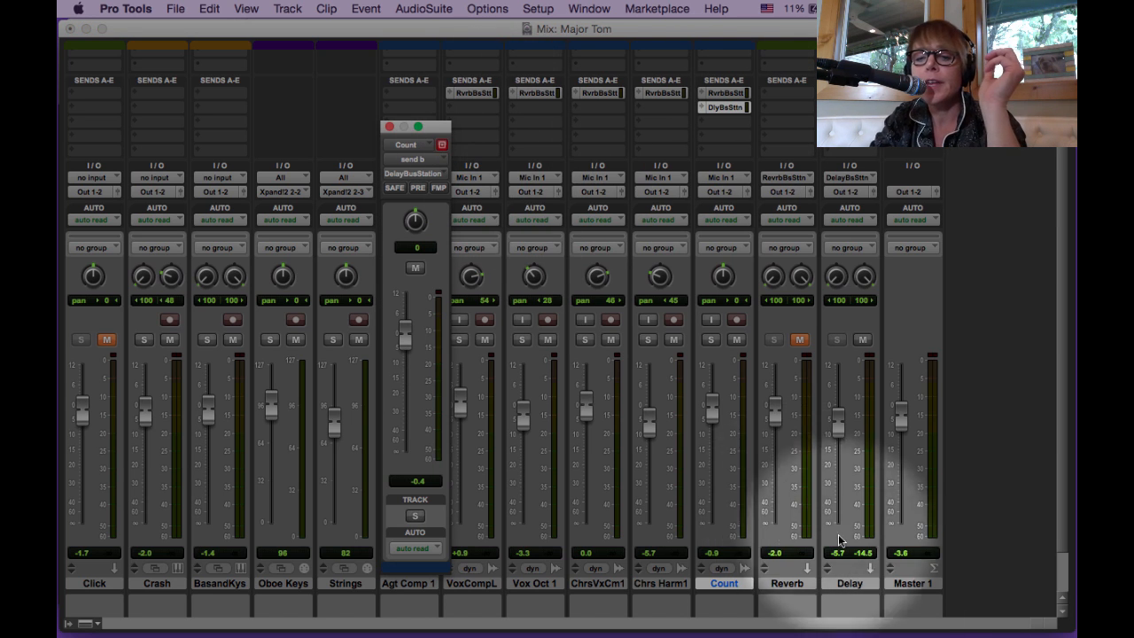
pyautogui.click(849, 583)
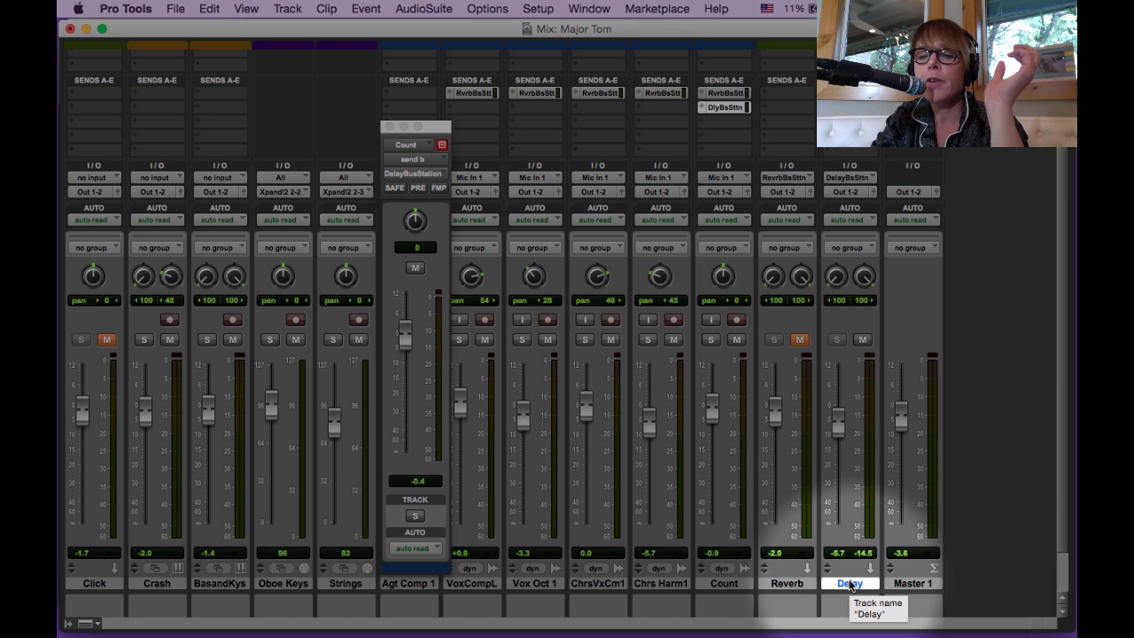
pyautogui.click(788, 583)
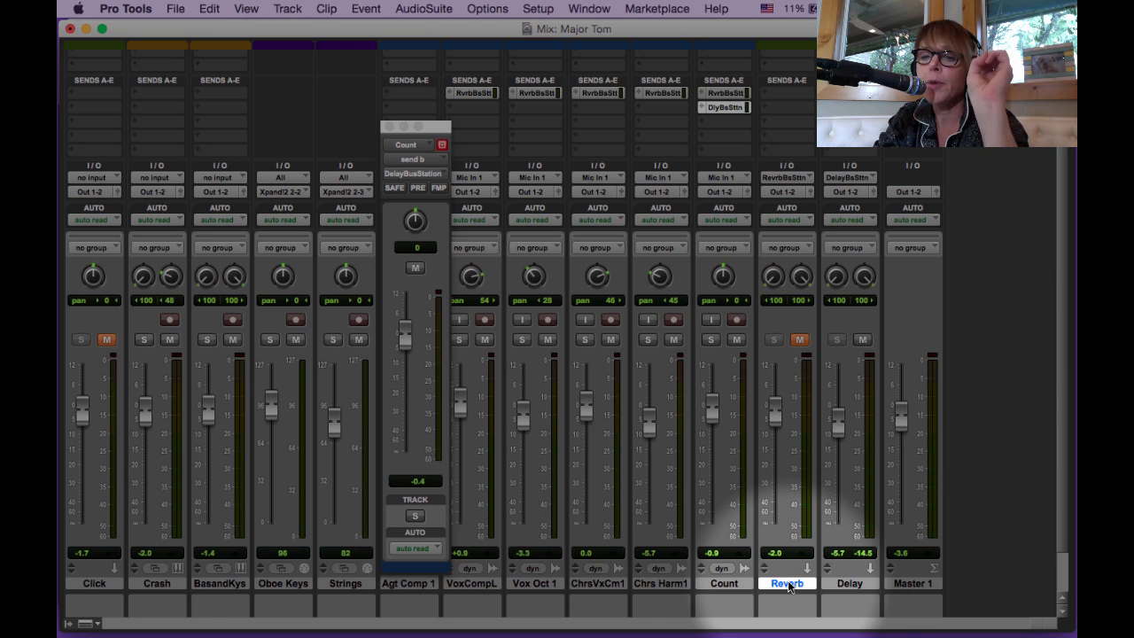
pyautogui.click(851, 585)
pyautogui.click(788, 583)
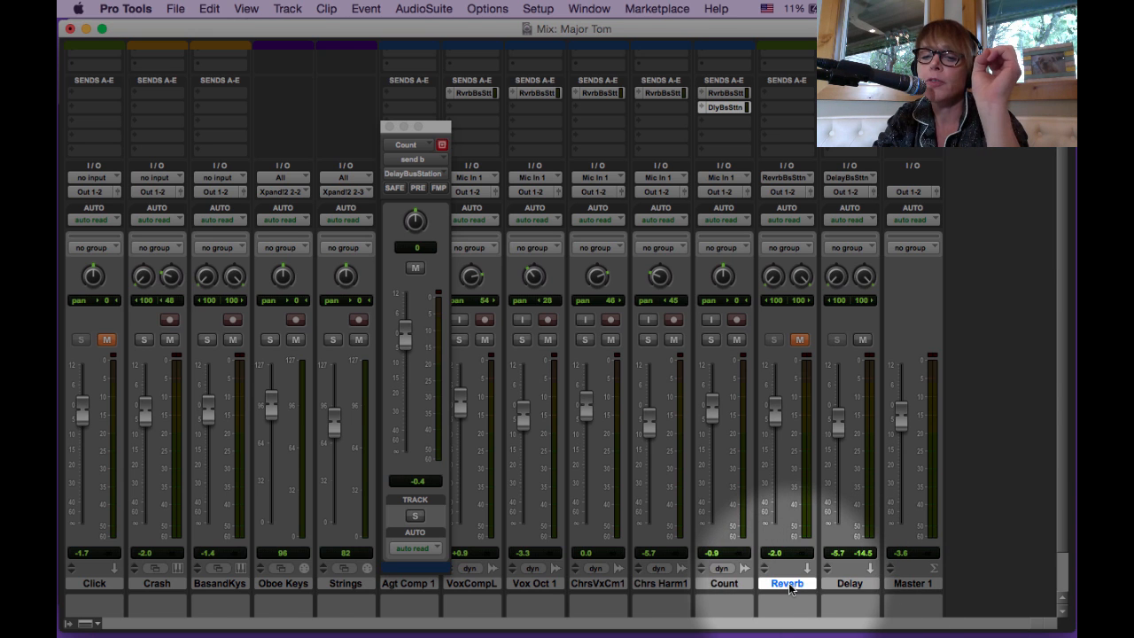
pyautogui.click(853, 585)
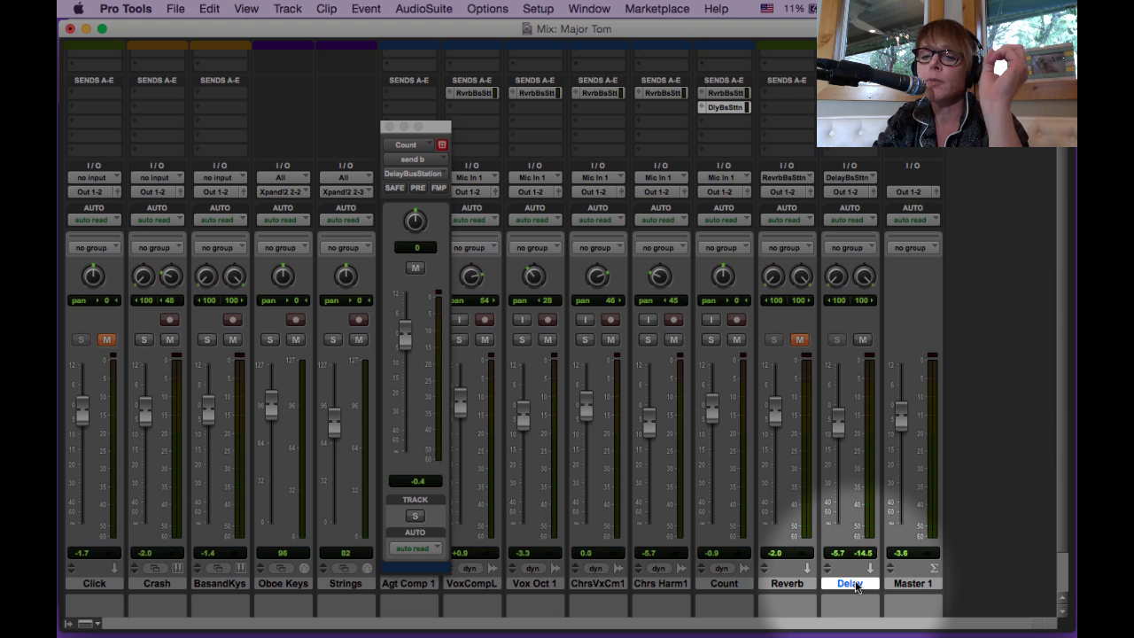
# Step: Check the Delay track's input bus assignment, keeping Delay Bus Station (Stereo)
pyautogui.click(848, 177)
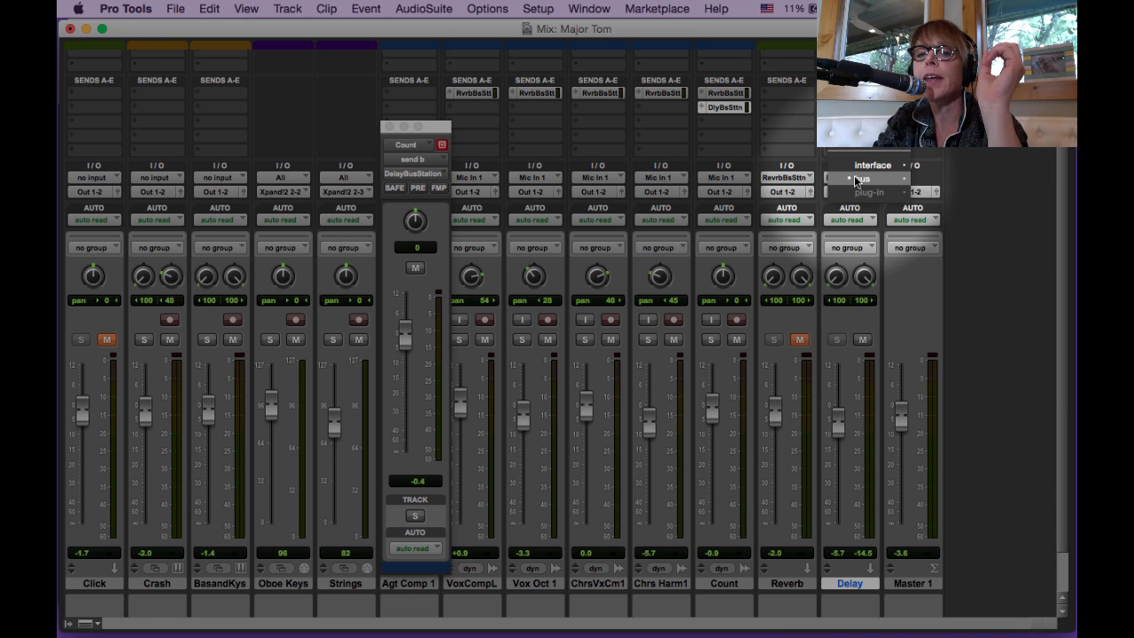
pyautogui.moveTo(857, 181)
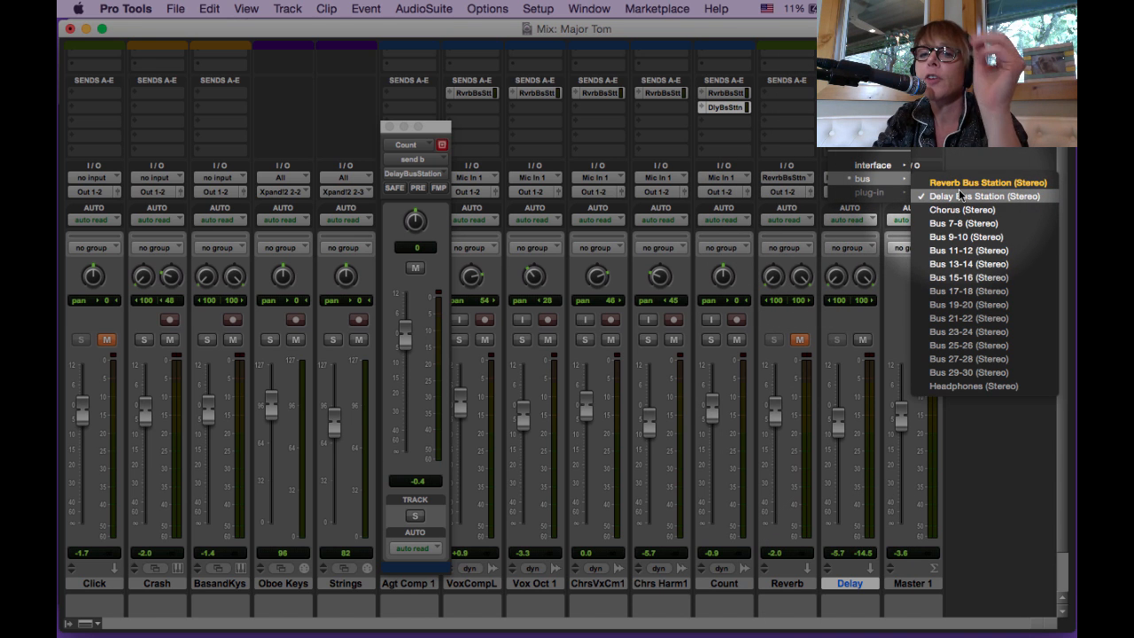
pyautogui.click(1003, 197)
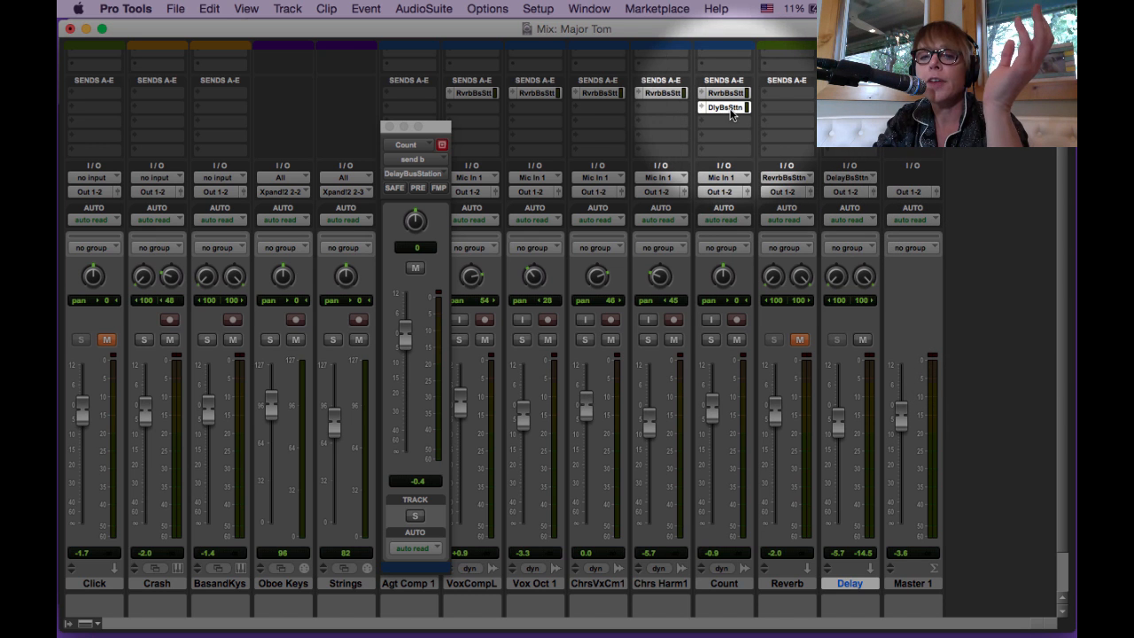
# Step: Review the delay send on the Count track and close its floating send window
pyautogui.click(731, 584)
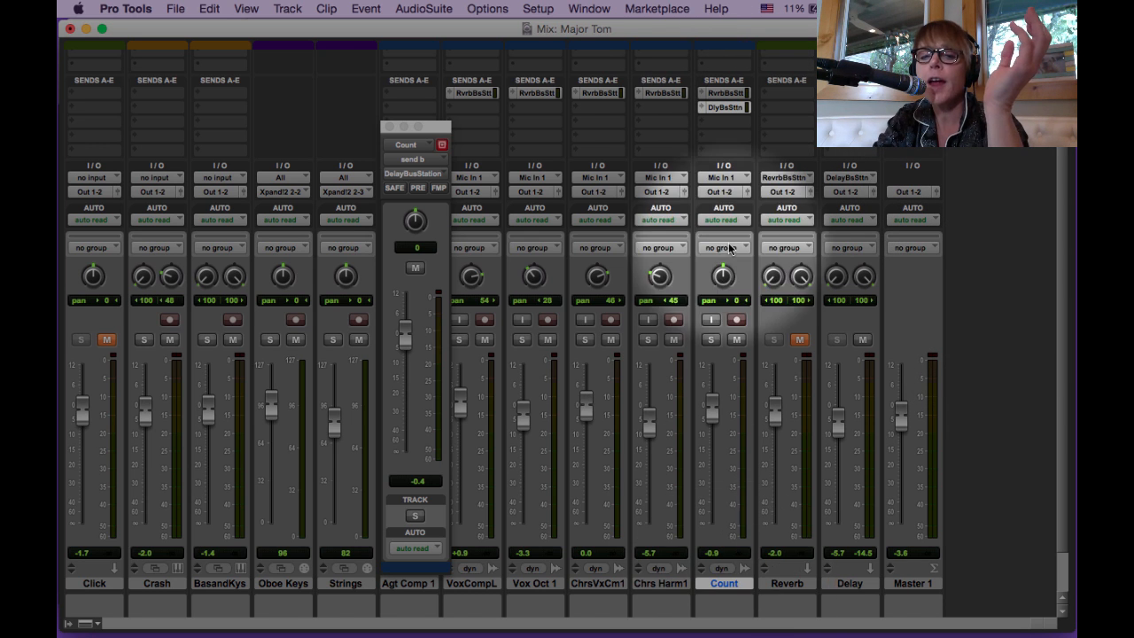
pyautogui.click(728, 106)
pyautogui.click(728, 106)
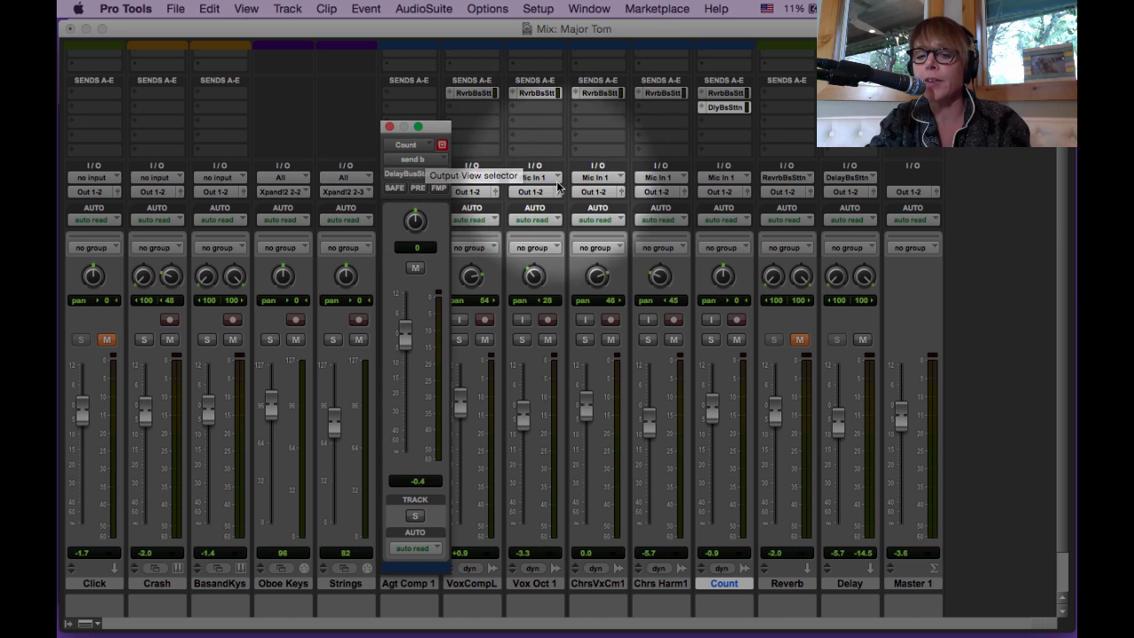
pyautogui.scroll(2, 687, 221)
pyautogui.scroll(3, 687, 222)
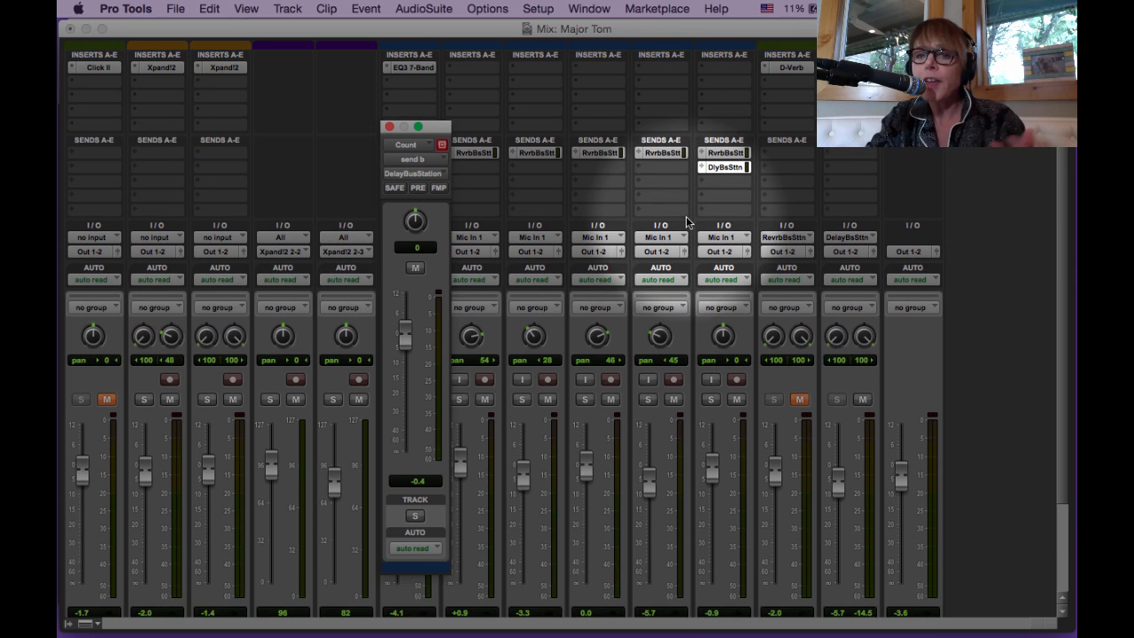
pyautogui.click(390, 128)
pyautogui.scroll(-8, 402, 354)
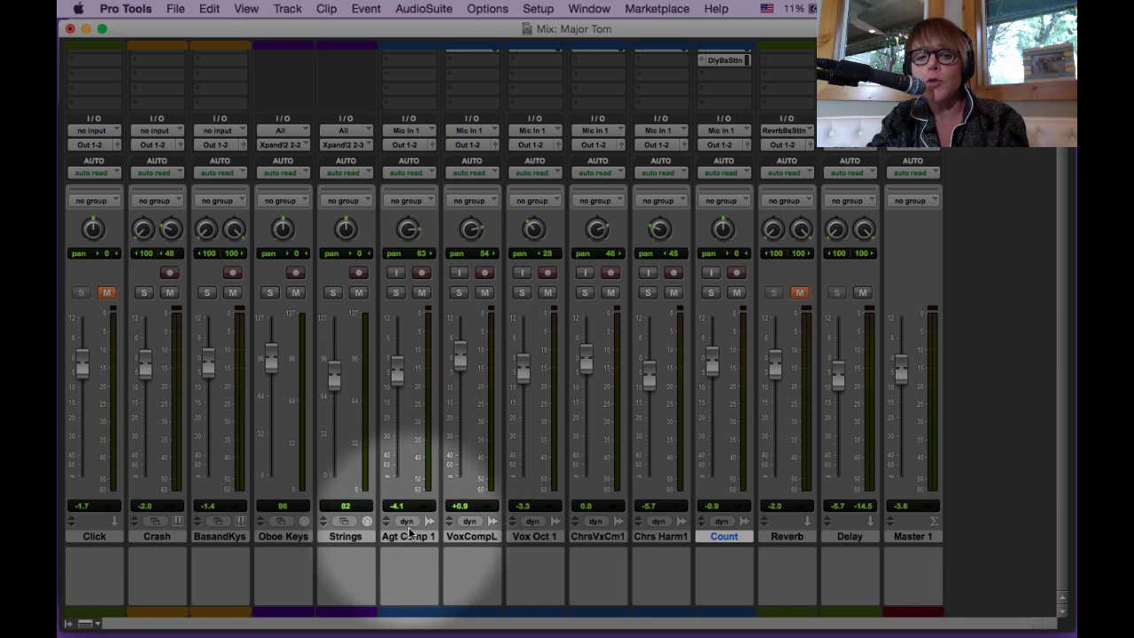
pyautogui.scroll(8, 432, 382)
pyautogui.scroll(1, 434, 385)
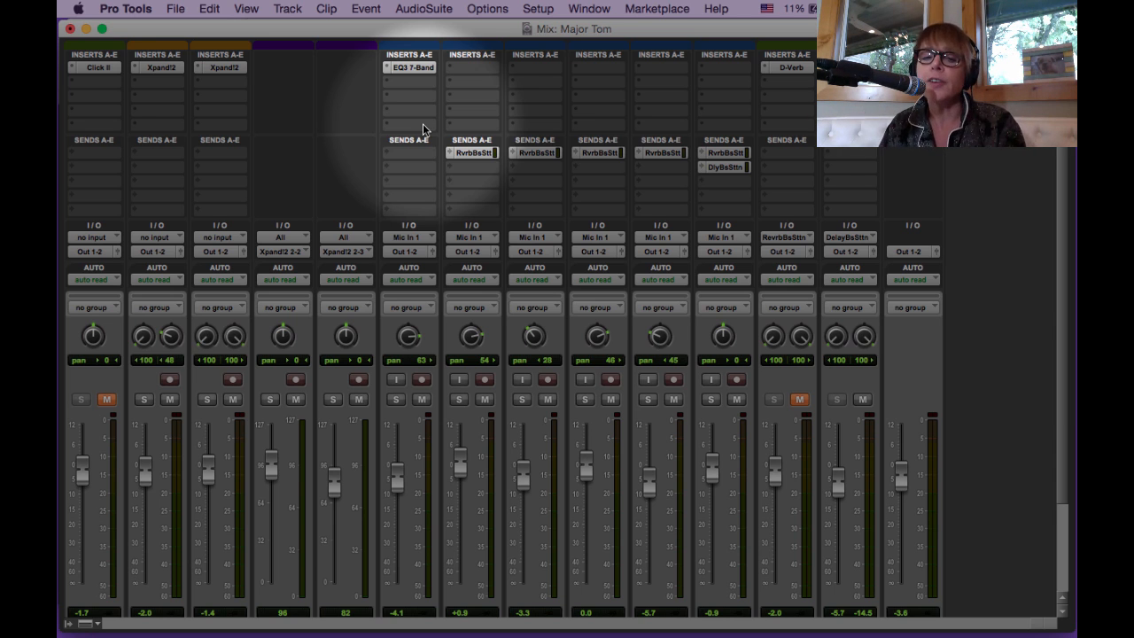
pyautogui.scroll(-2, 494, 288)
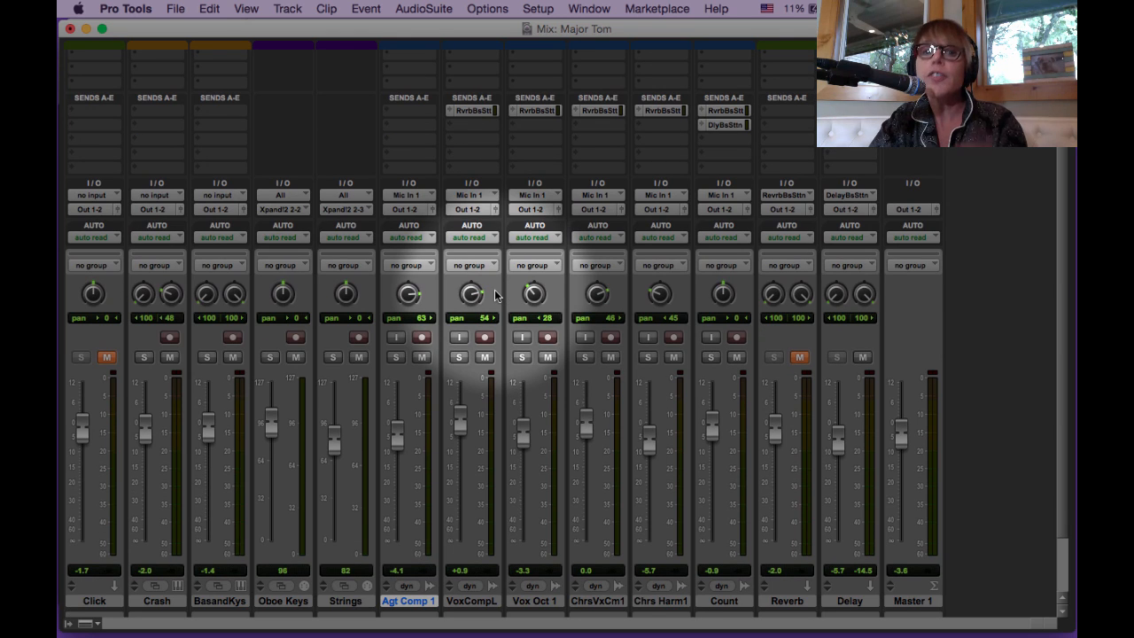
pyautogui.scroll(1, 494, 288)
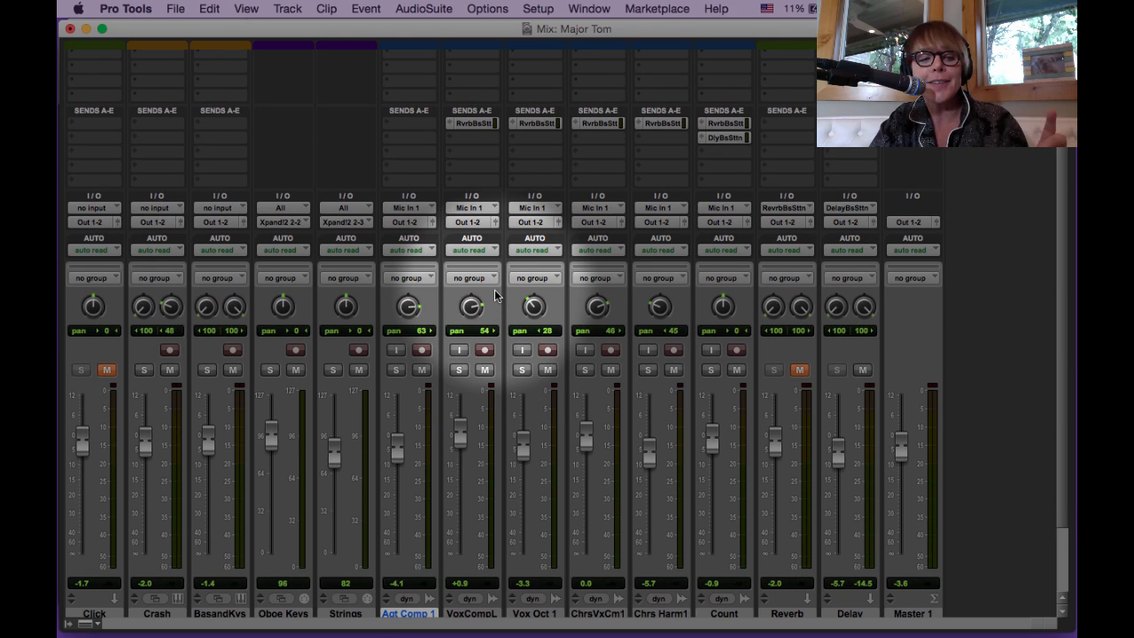
pyautogui.scroll(-2, 494, 289)
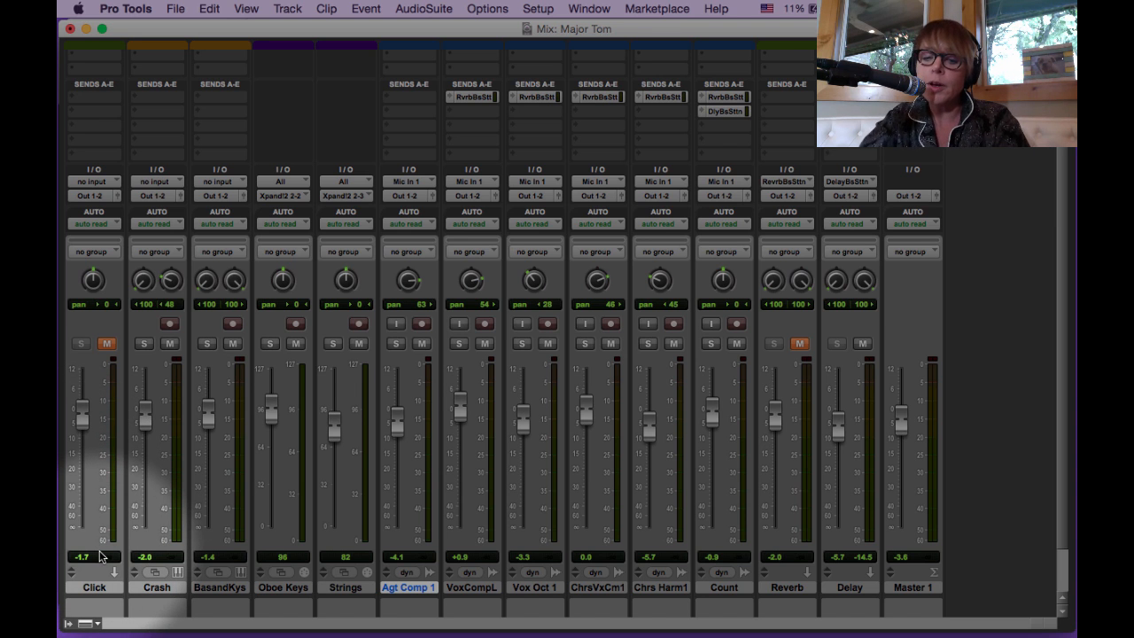
# Step: Play the session briefly in the Edit window from just before the first Intro marker
pyautogui.press('super+equal')
pyautogui.scroll(10, 345, 447)
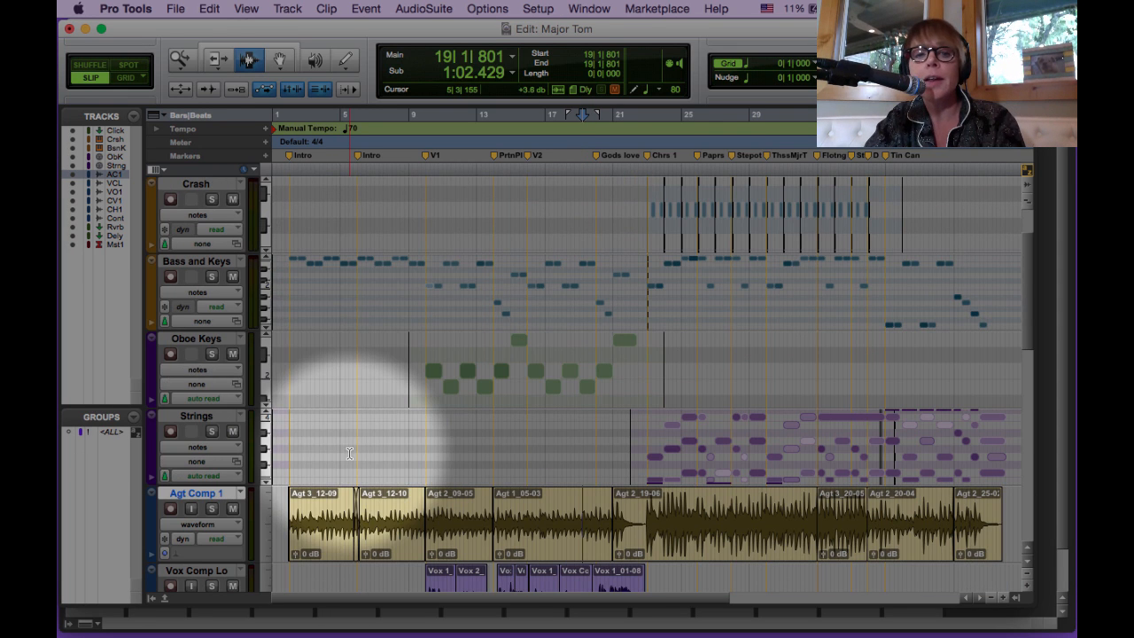
pyautogui.click(281, 283)
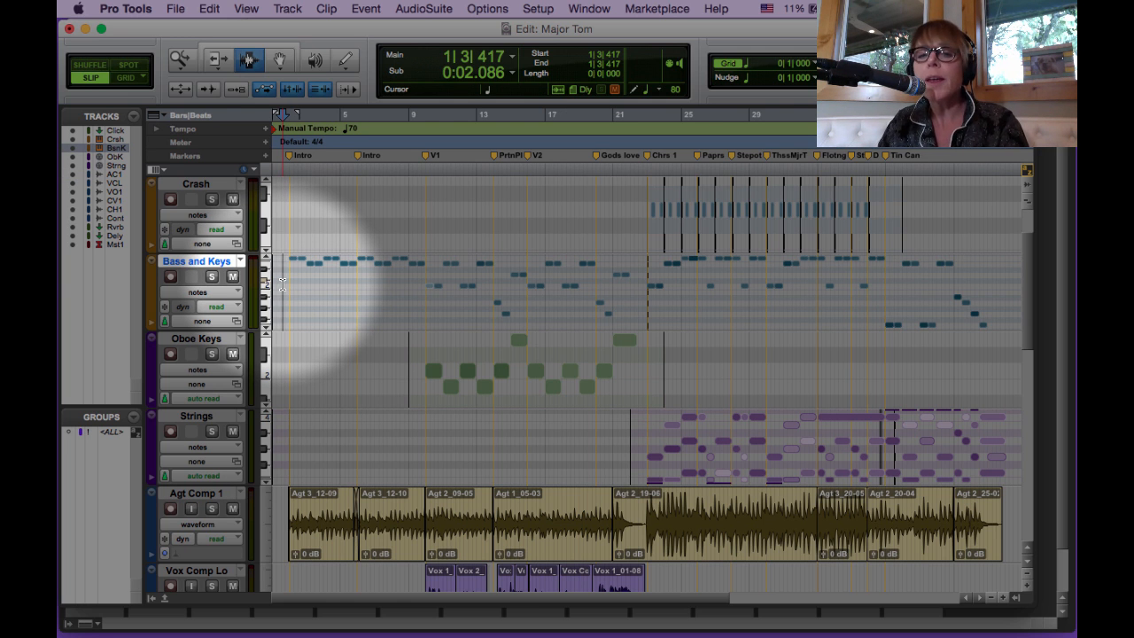
pyautogui.press('space')
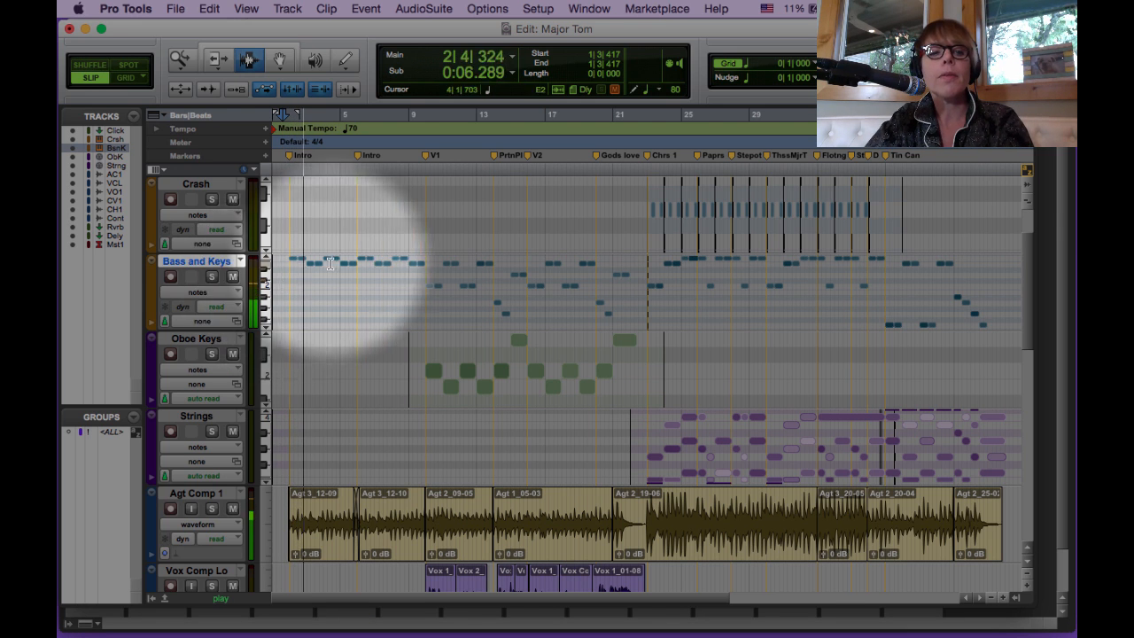
pyautogui.press('space')
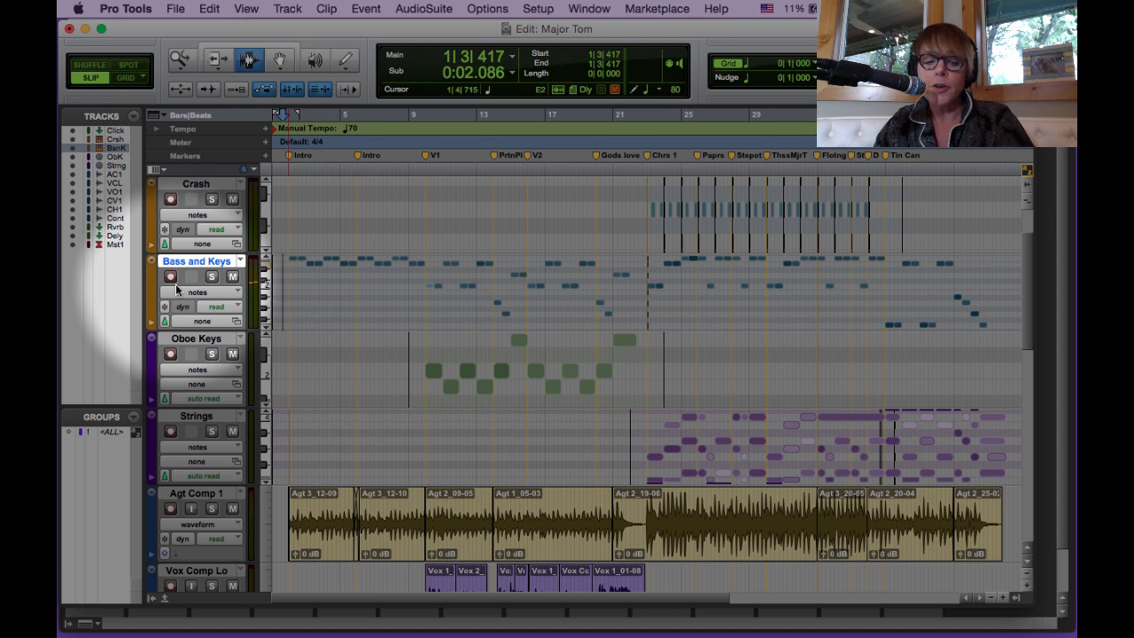
# Step: Inspect the Xpand!2 instrument on the Crash track from the Mix window and close it
pyautogui.press('super+=')
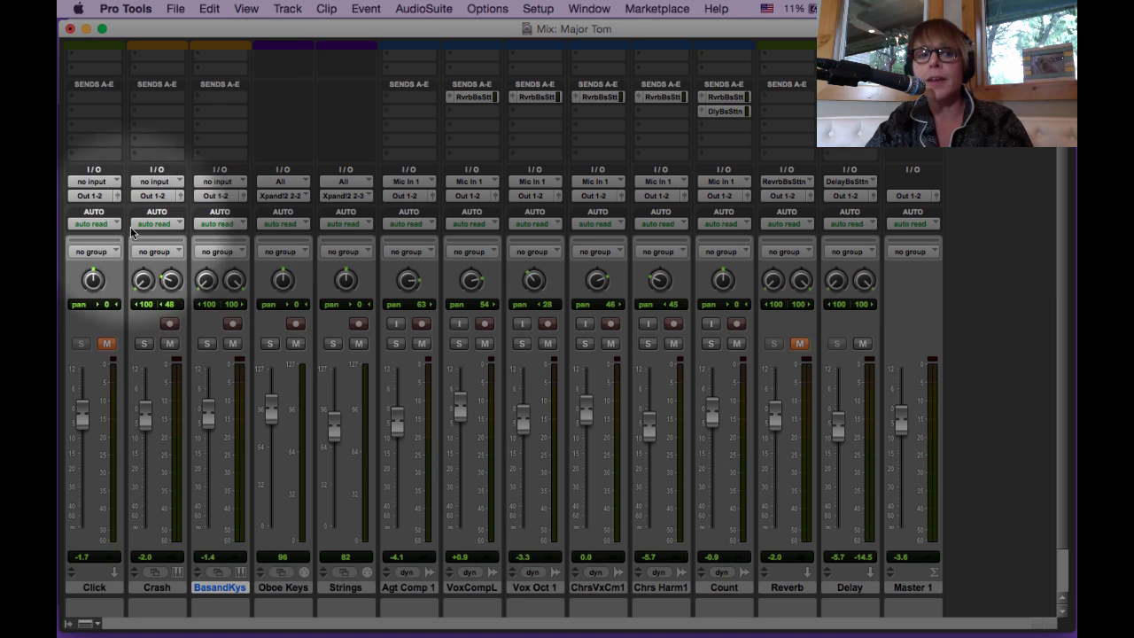
pyautogui.scroll(2, 174, 88)
pyautogui.click(160, 67)
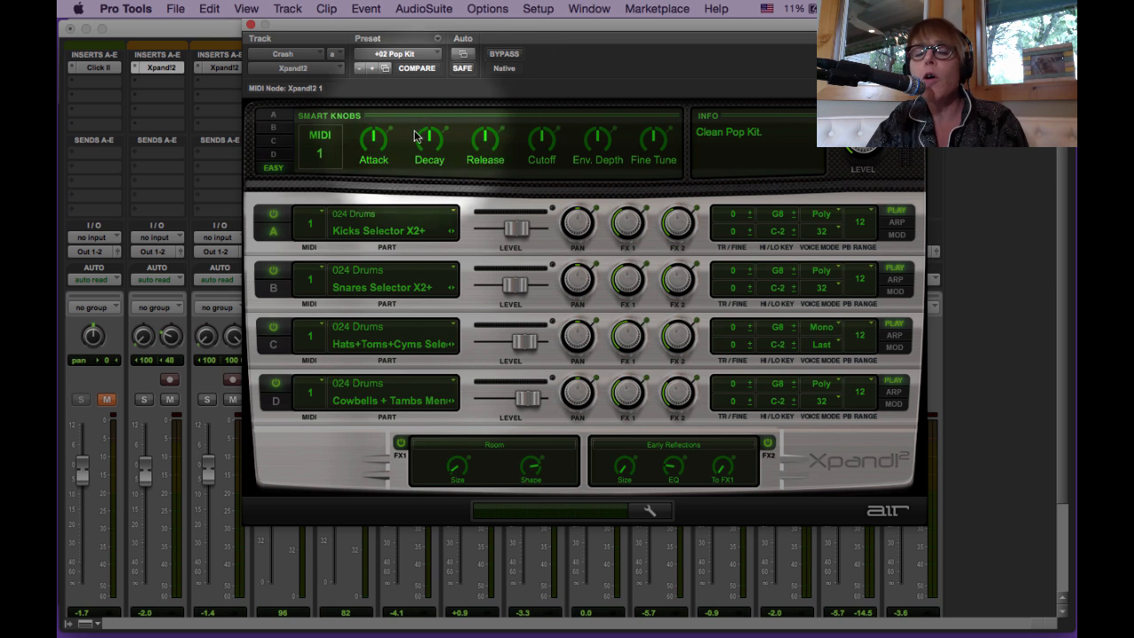
pyautogui.click(251, 25)
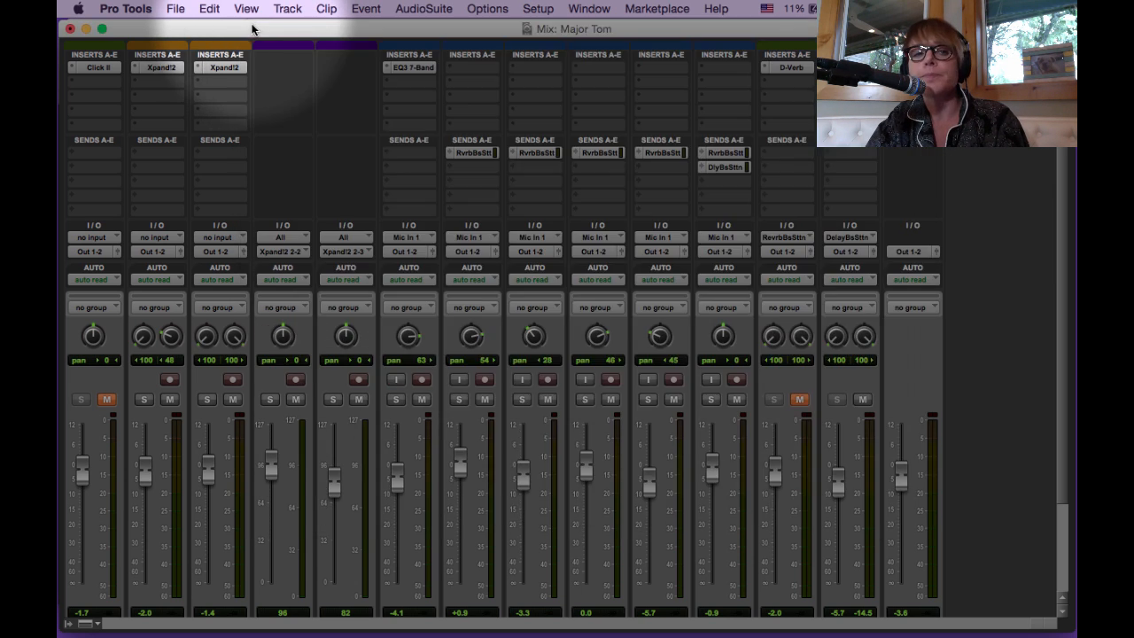
# Step: Open Xpand!2 on the Bass and Keys track and move its window aside to uncover the start of the Edit window timeline
pyautogui.click(225, 68)
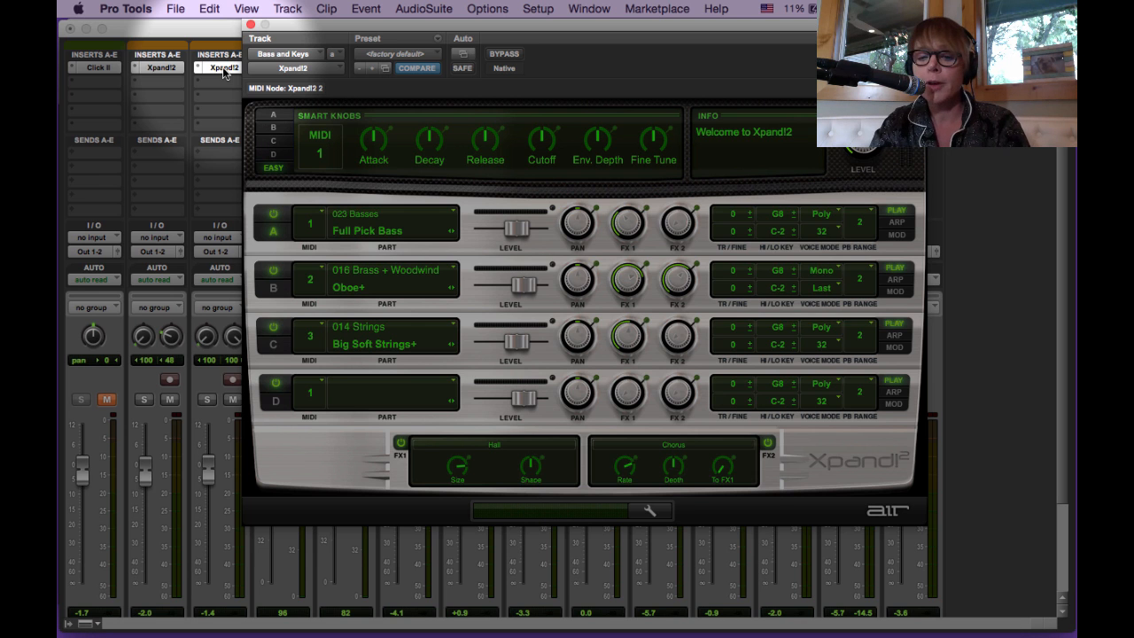
pyautogui.press('super+equal')
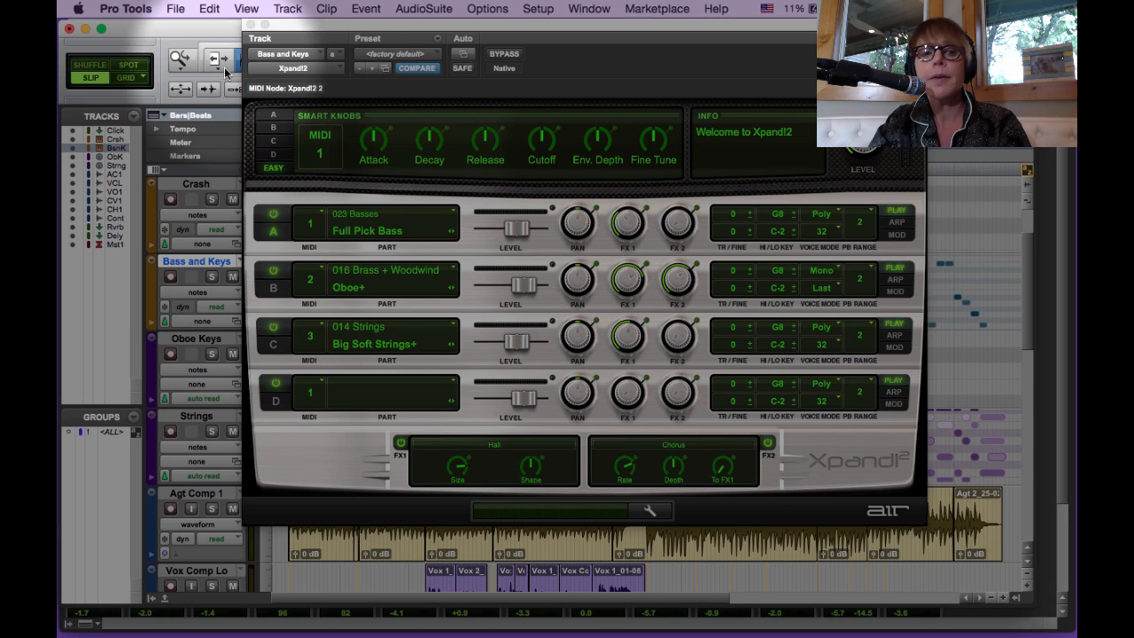
pyautogui.moveTo(289, 19); pyautogui.dragTo(484, 20)
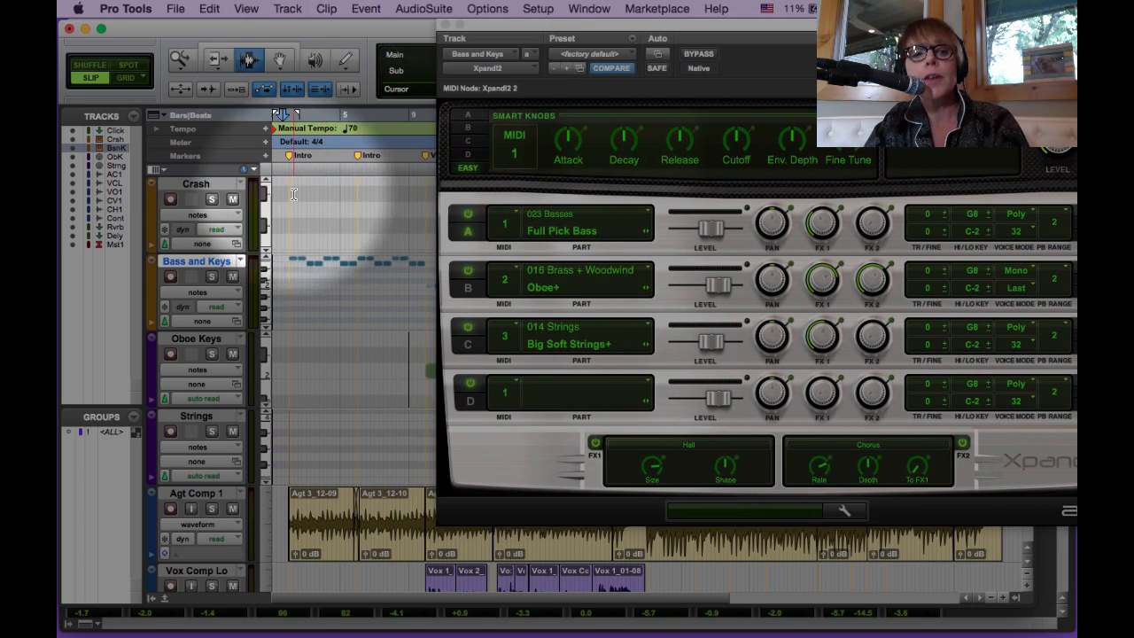
# Step: Solo the Bass and Keys track and play a selection covering its first four notes in the Intro
pyautogui.moveTo(287, 284); pyautogui.dragTo(356, 285)
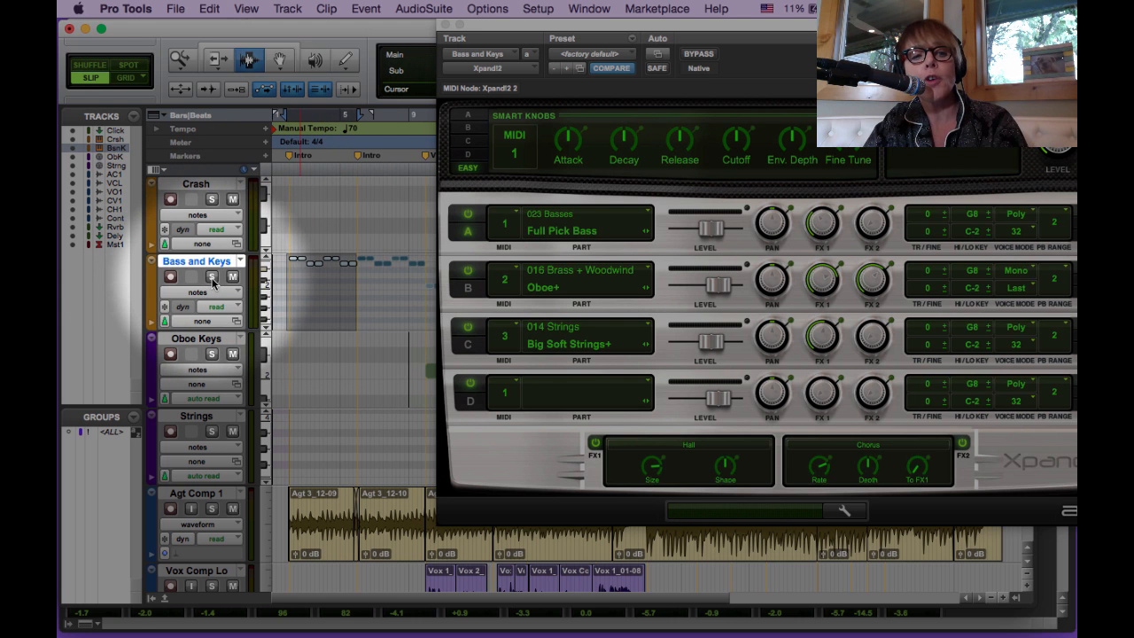
pyautogui.click(212, 277)
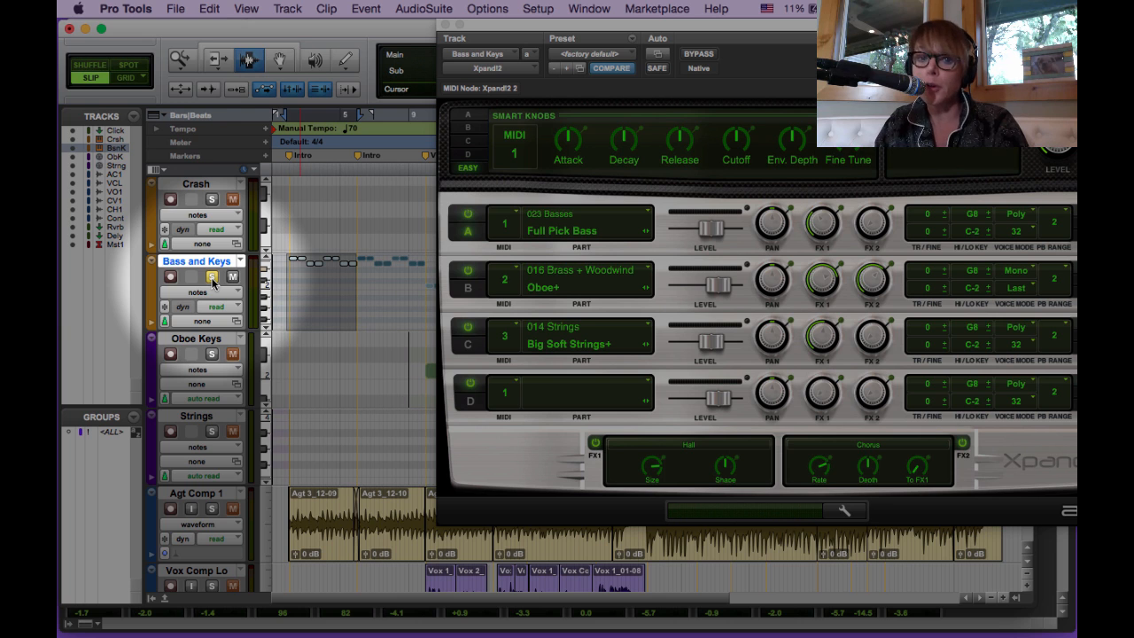
pyautogui.moveTo(338, 292); pyautogui.dragTo(324, 293)
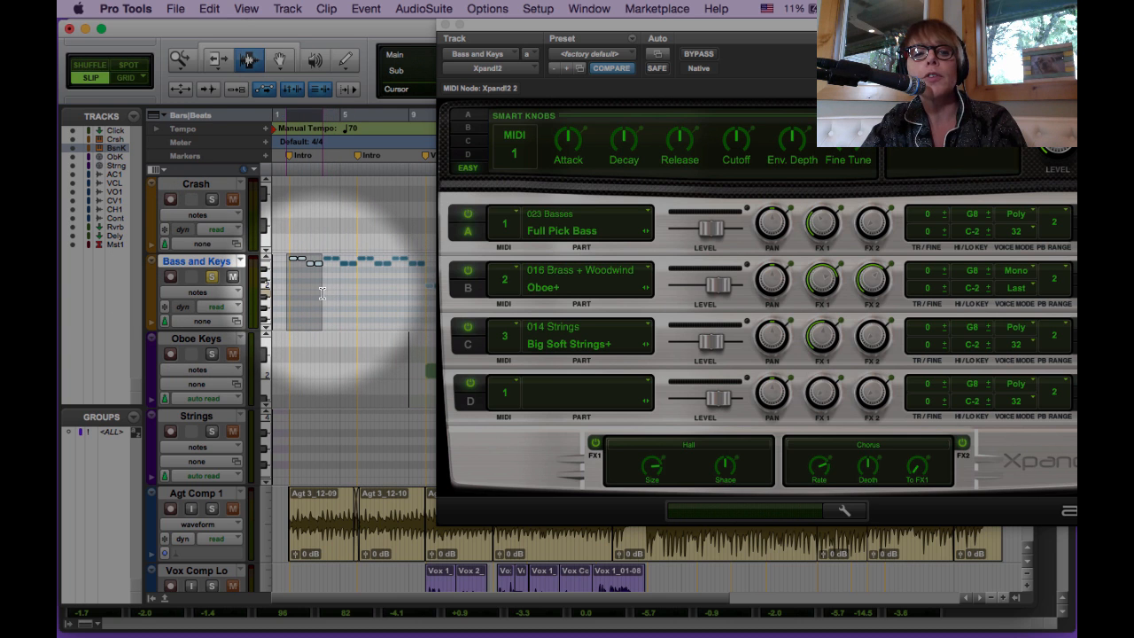
pyautogui.press('space')
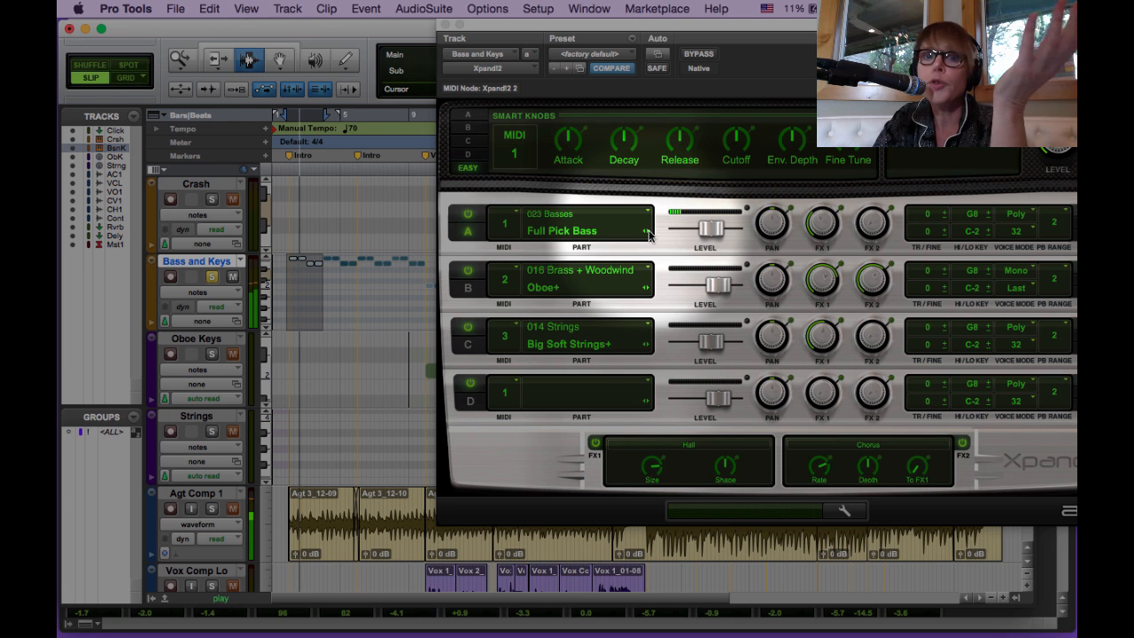
# Step: Change Xpand!2 part A to Full Finger Bass and unsolo the Bass and Keys track
pyautogui.click(648, 234)
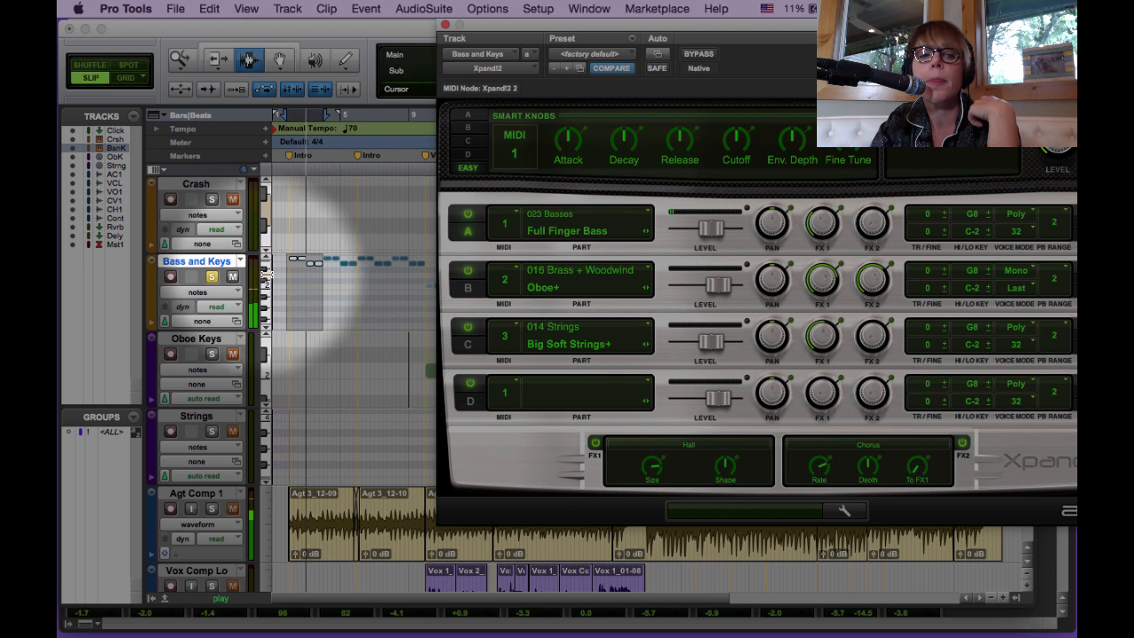
pyautogui.click(212, 278)
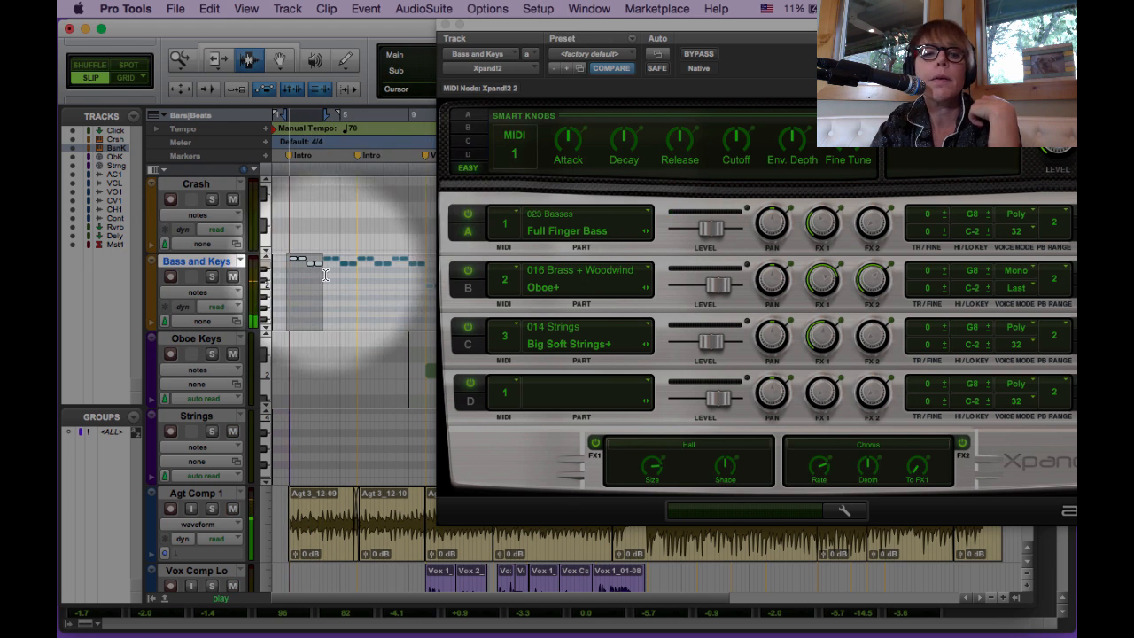
# Step: Play the full mix from just before the first Intro marker and zoom in on the opening bars
pyautogui.click(283, 296)
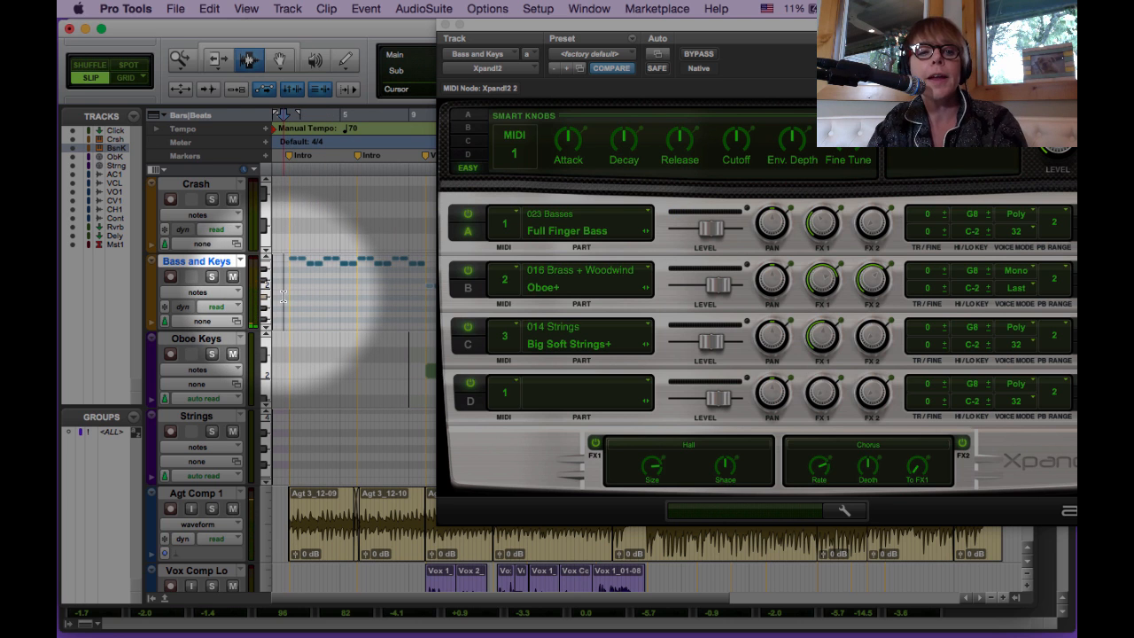
pyautogui.press('space')
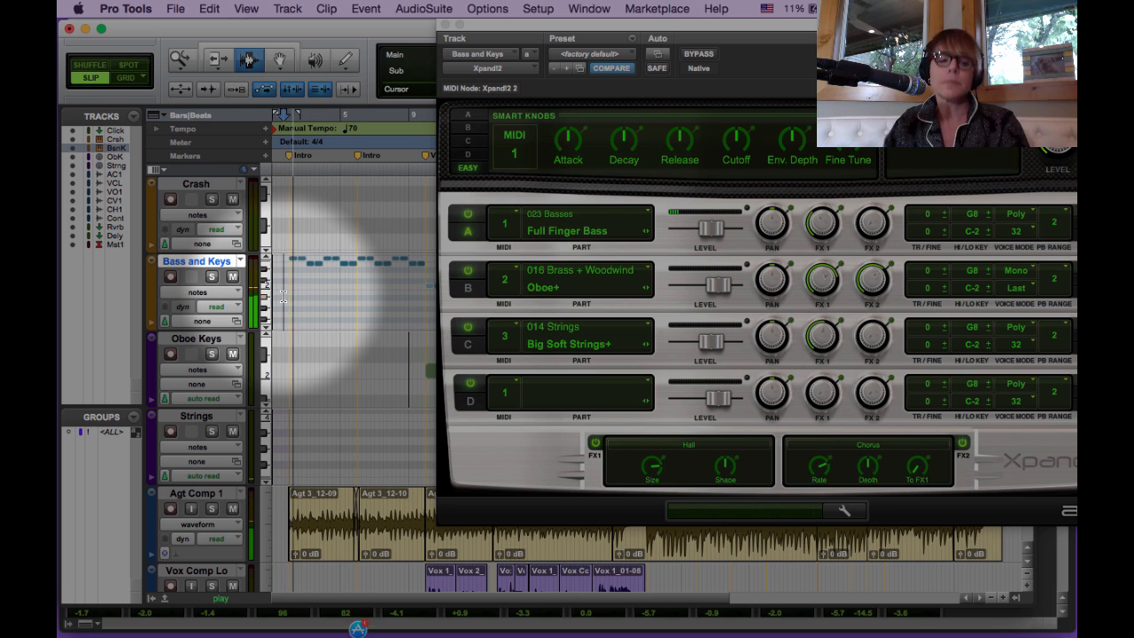
pyautogui.press('space')
pyautogui.press('t')
pyautogui.press('t')
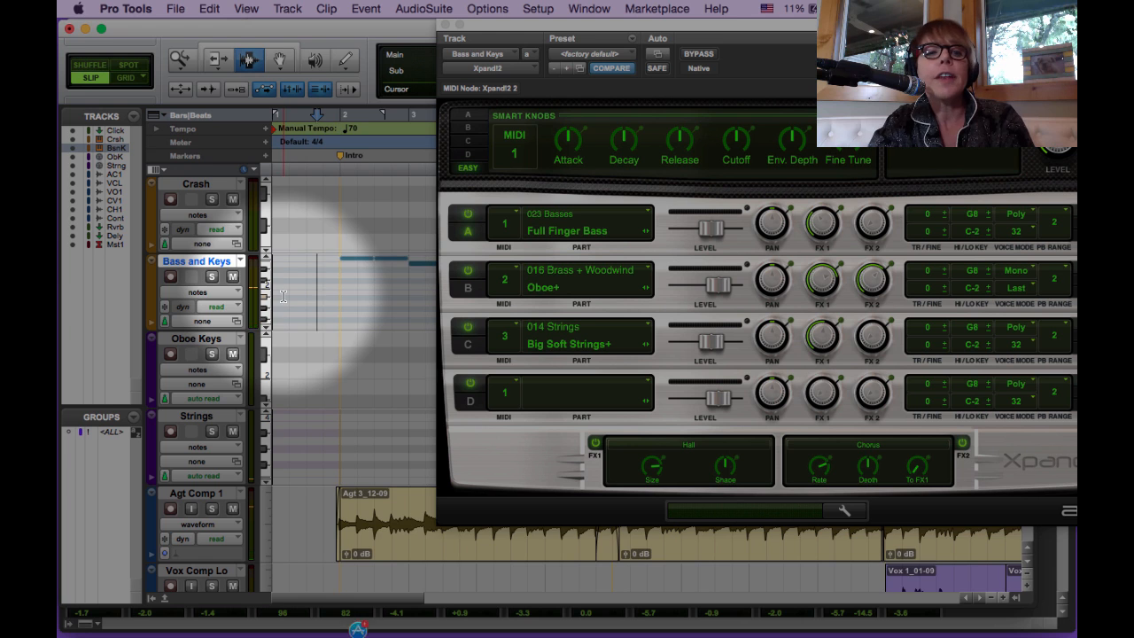
# Step: Close the Xpand!2 window and zoom in on the first bass note at the first Intro marker
pyautogui.press('t')
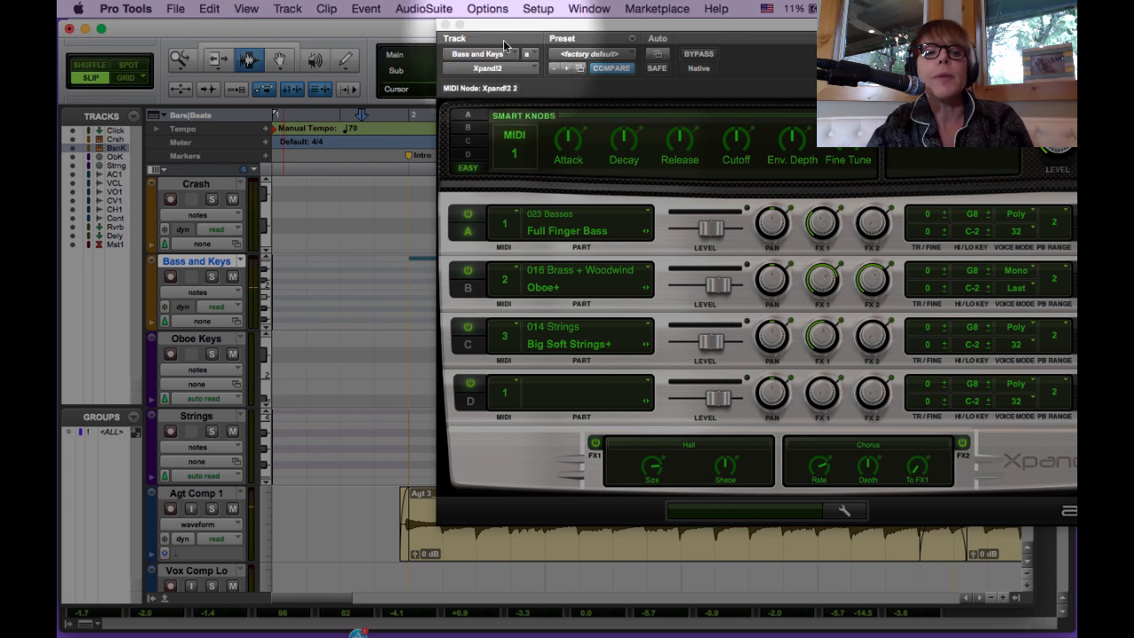
pyautogui.click(445, 25)
pyautogui.click(387, 274)
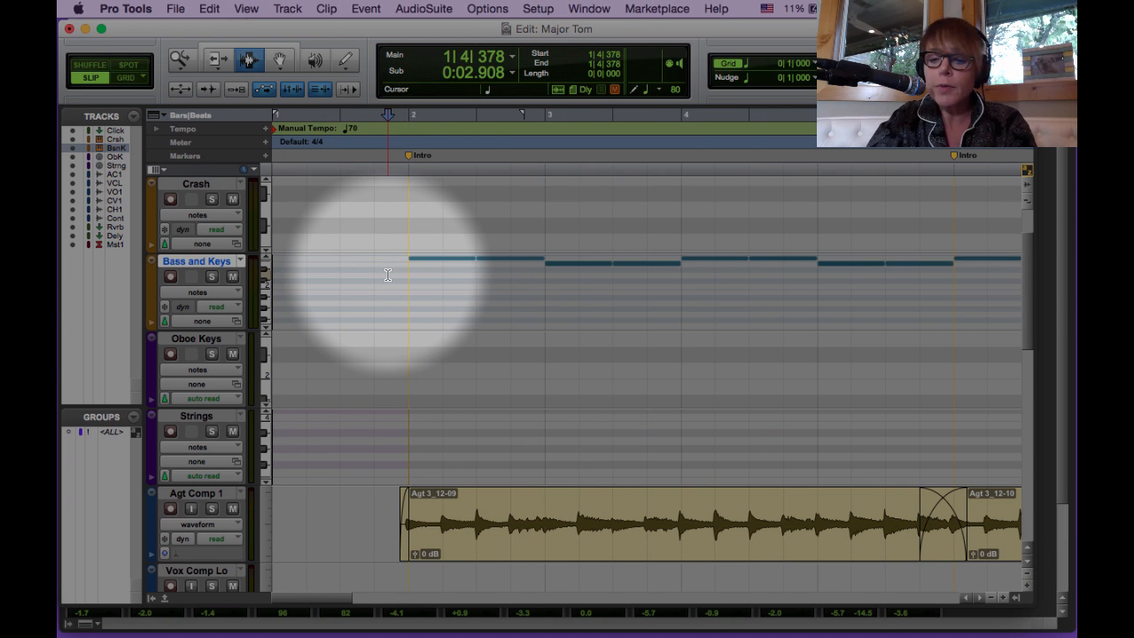
pyautogui.press('t')
pyautogui.press('t')
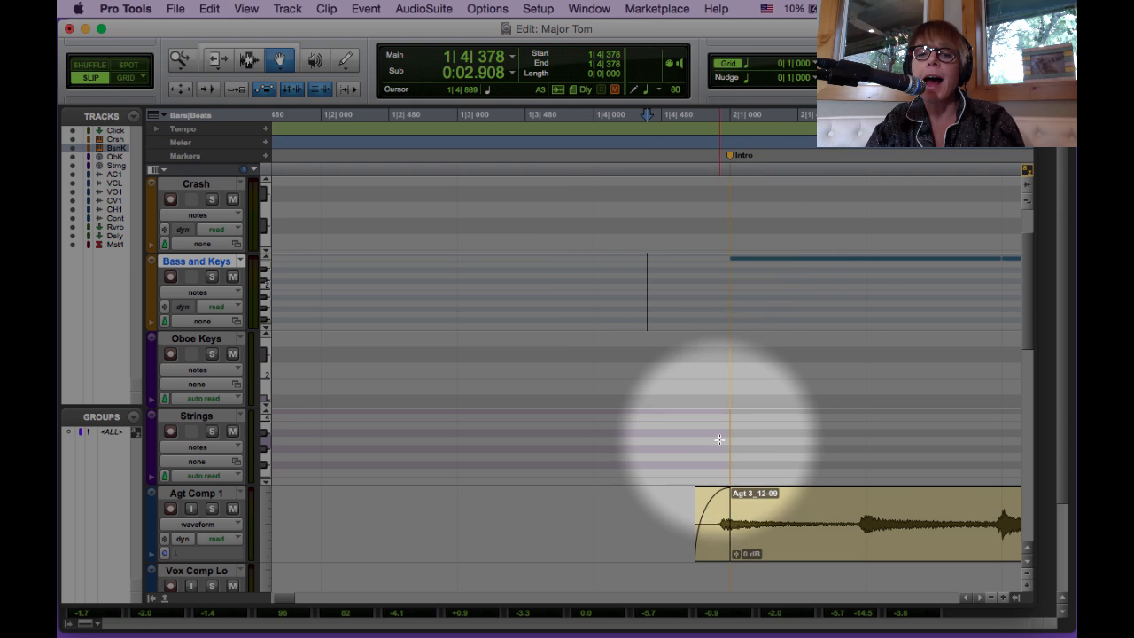
# Step: Compare the start of the first Bass and Keys note with the first guitar attack on Agt Comp 1
pyautogui.click(759, 262)
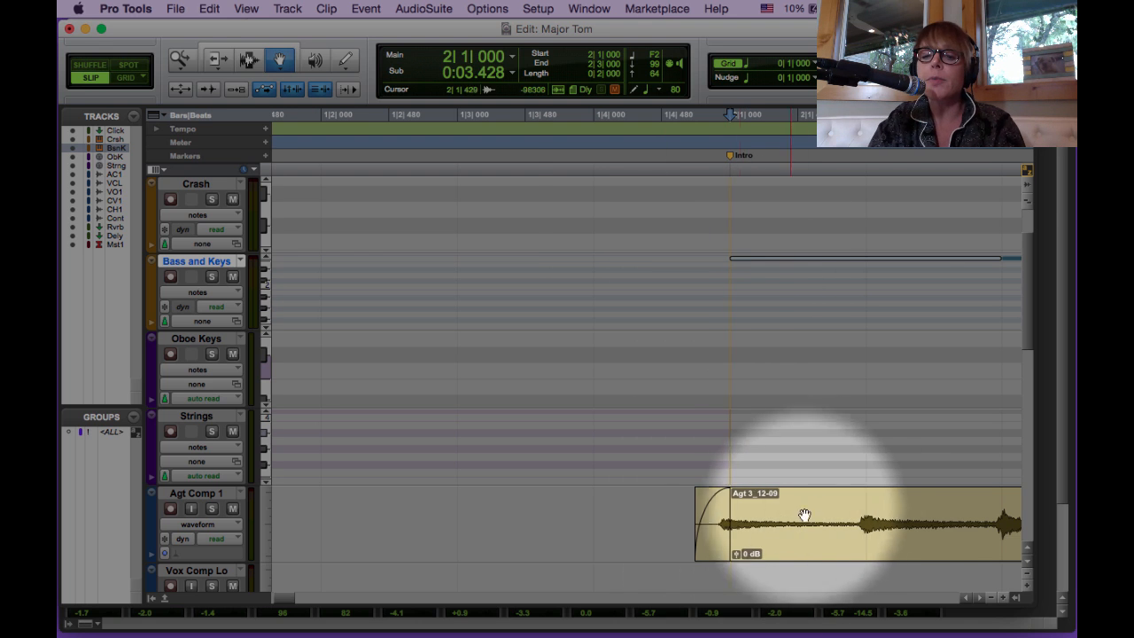
pyautogui.click(867, 519)
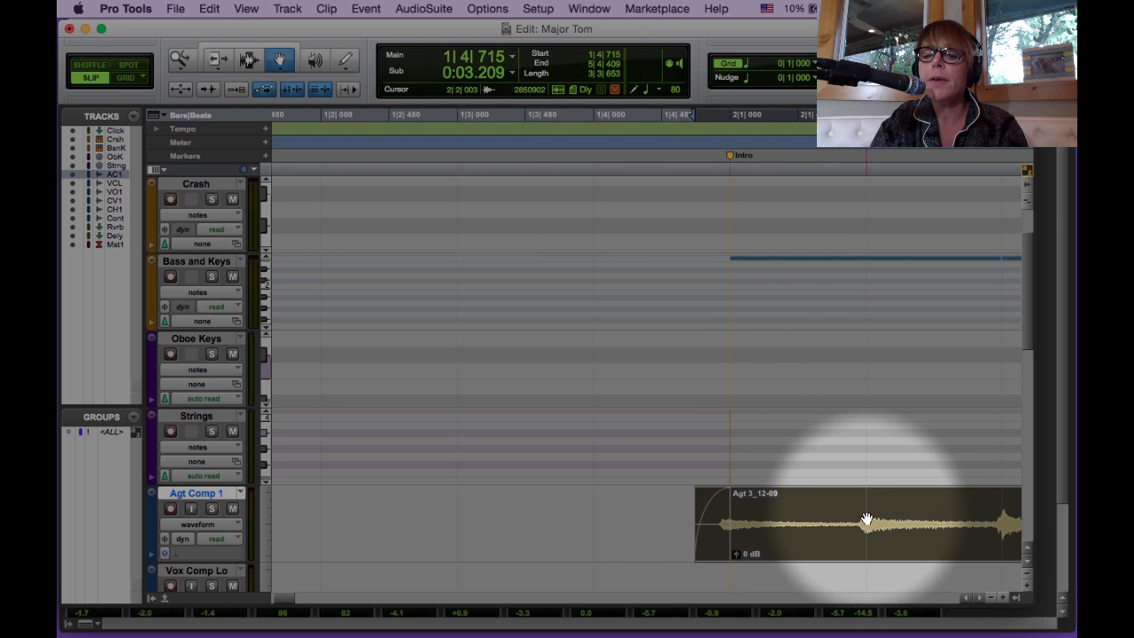
pyautogui.click(866, 517)
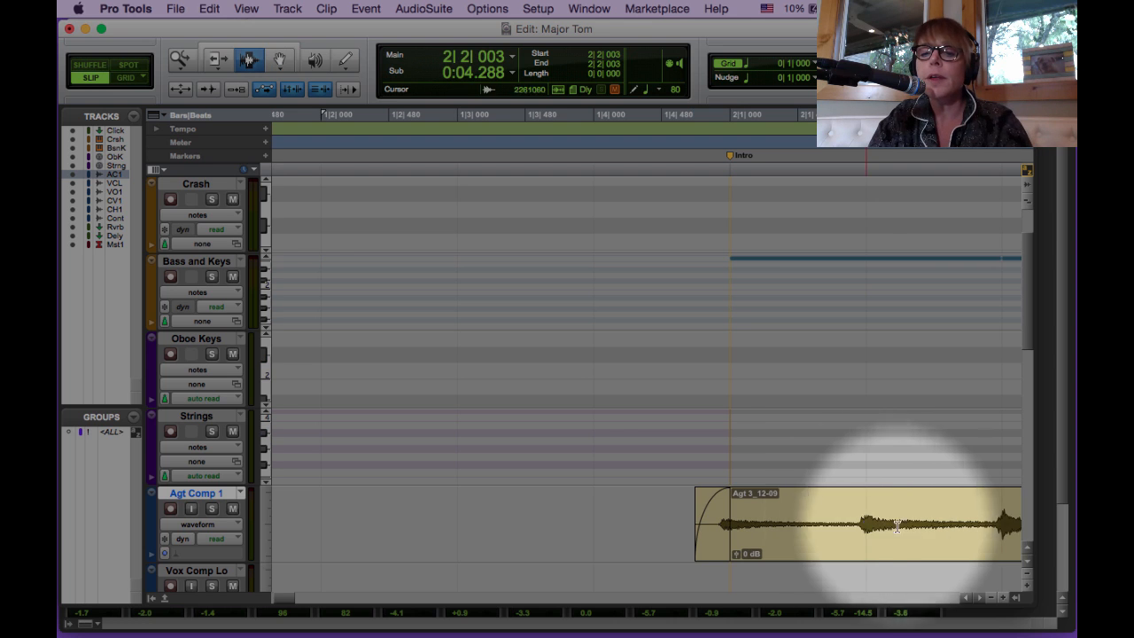
pyautogui.click(739, 506)
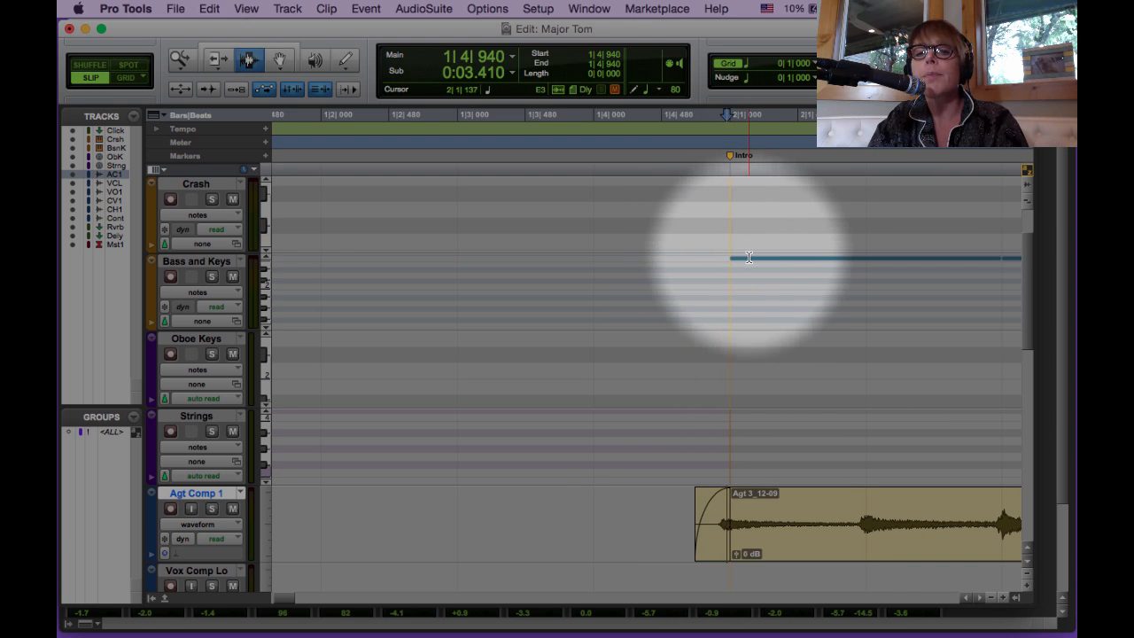
# Step: Move the first Bass and Keys note earlier to 1|4|865 and extend its end to 2|2|941
pyautogui.click(279, 59)
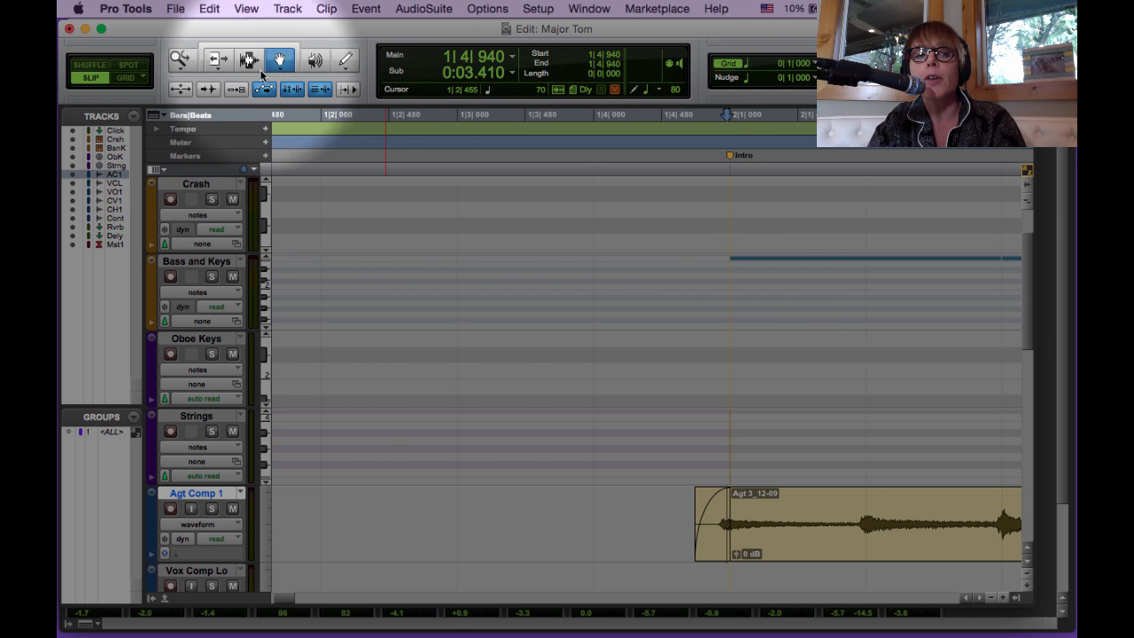
pyautogui.click(752, 264)
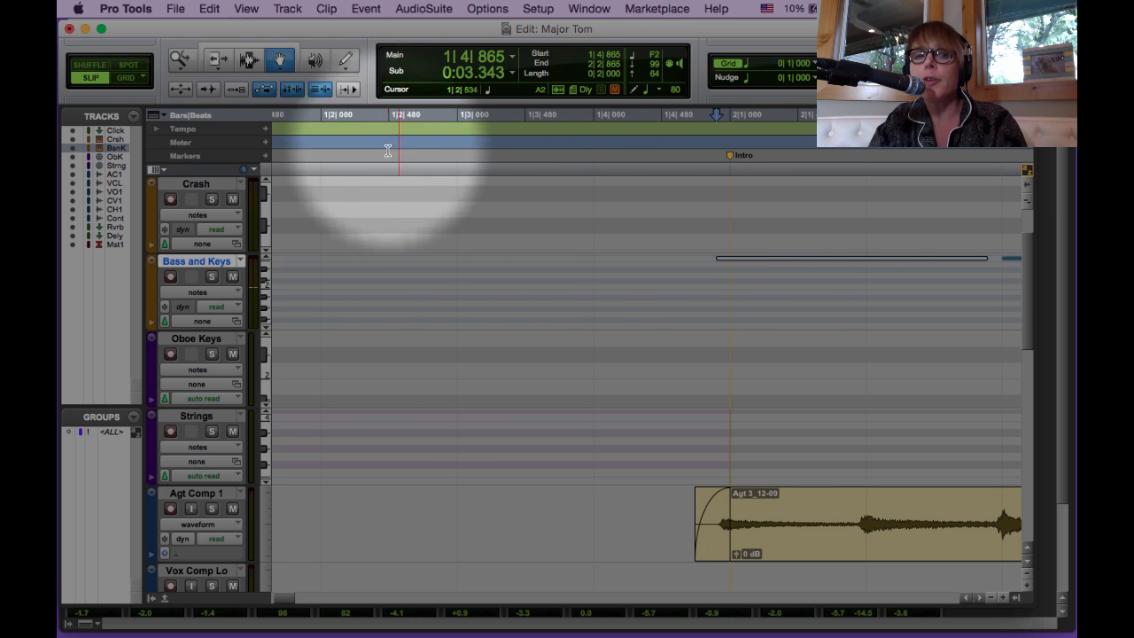
pyautogui.click(215, 59)
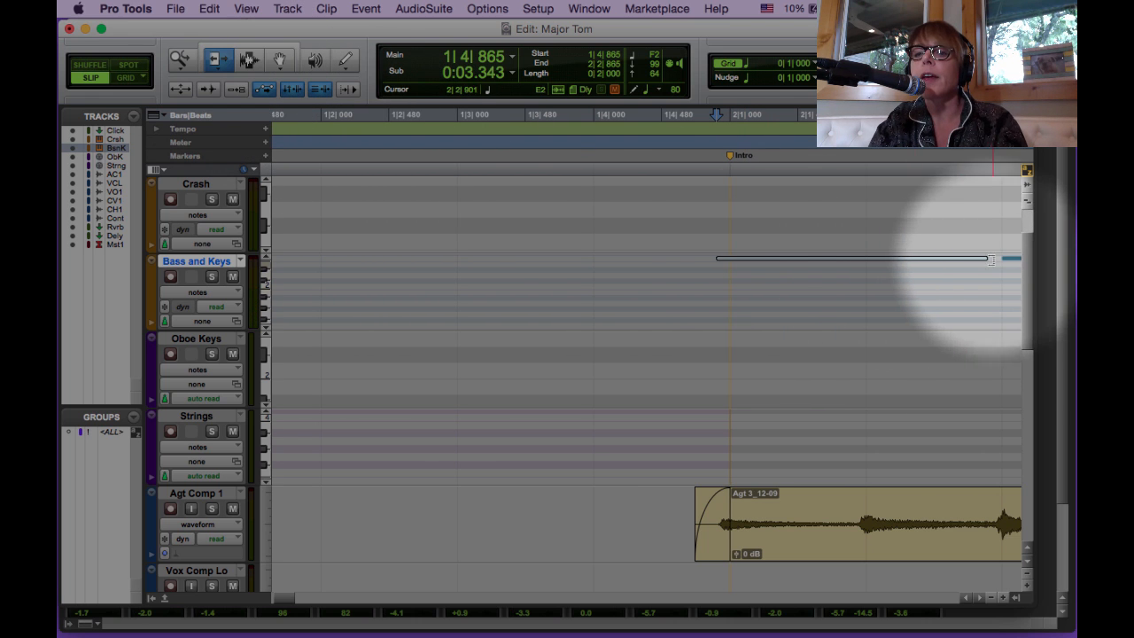
pyautogui.moveTo(984, 259); pyautogui.dragTo(998, 259)
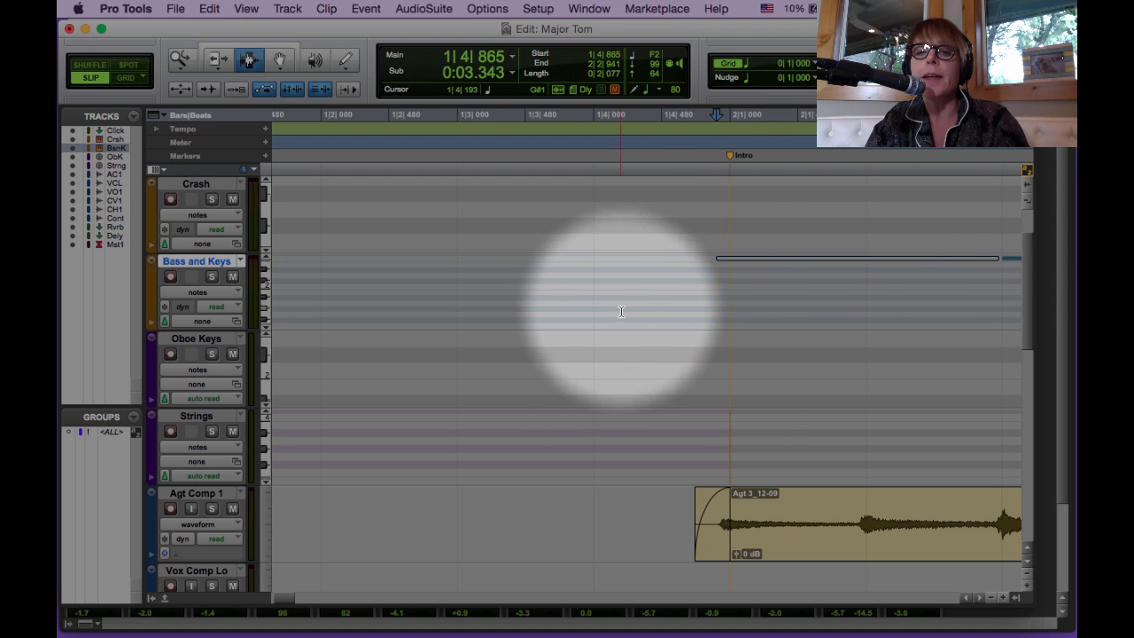
# Step: Play the mix from just before the first Intro marker to check the bass against the guitar
pyautogui.click(676, 292)
pyautogui.press('space')
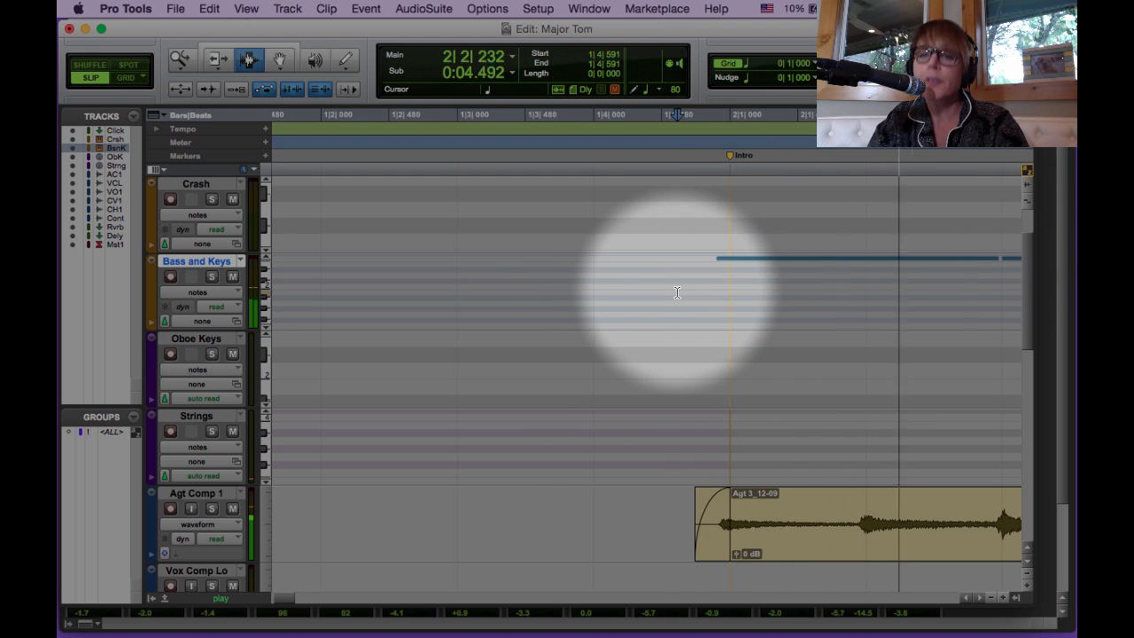
pyautogui.press('space')
pyautogui.press('r')
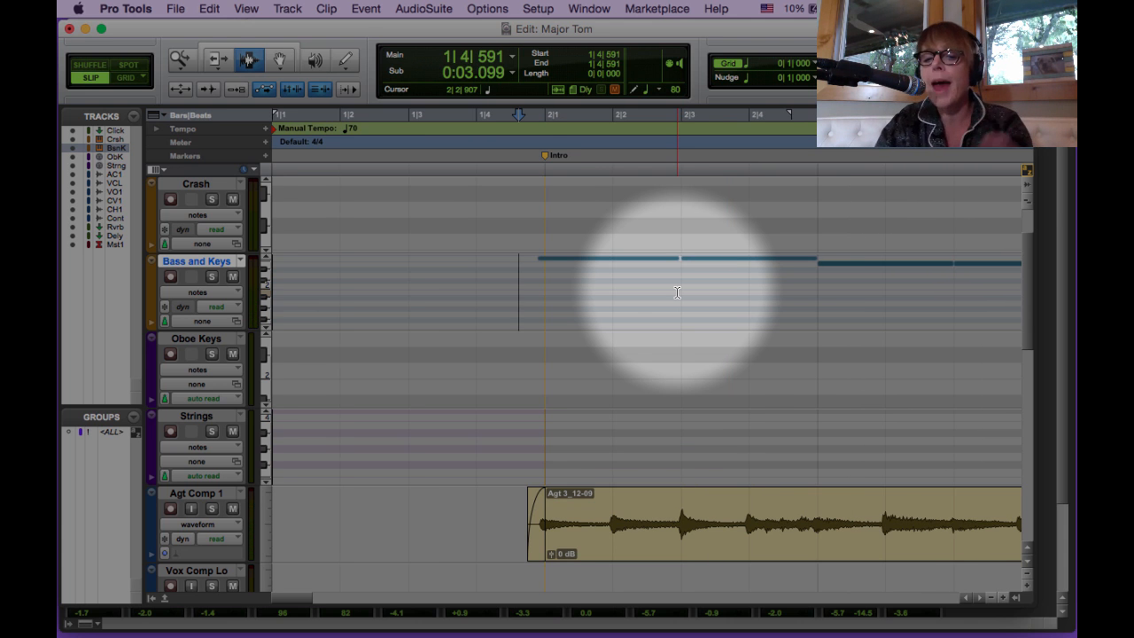
pyautogui.click(541, 529)
pyautogui.click(521, 366)
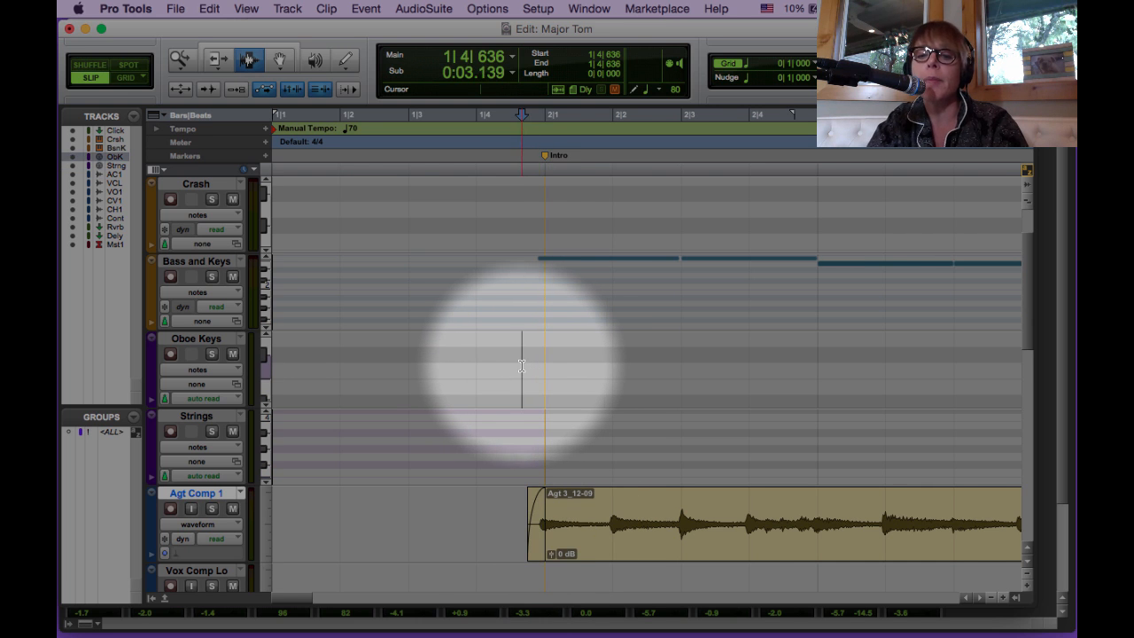
pyautogui.press('space')
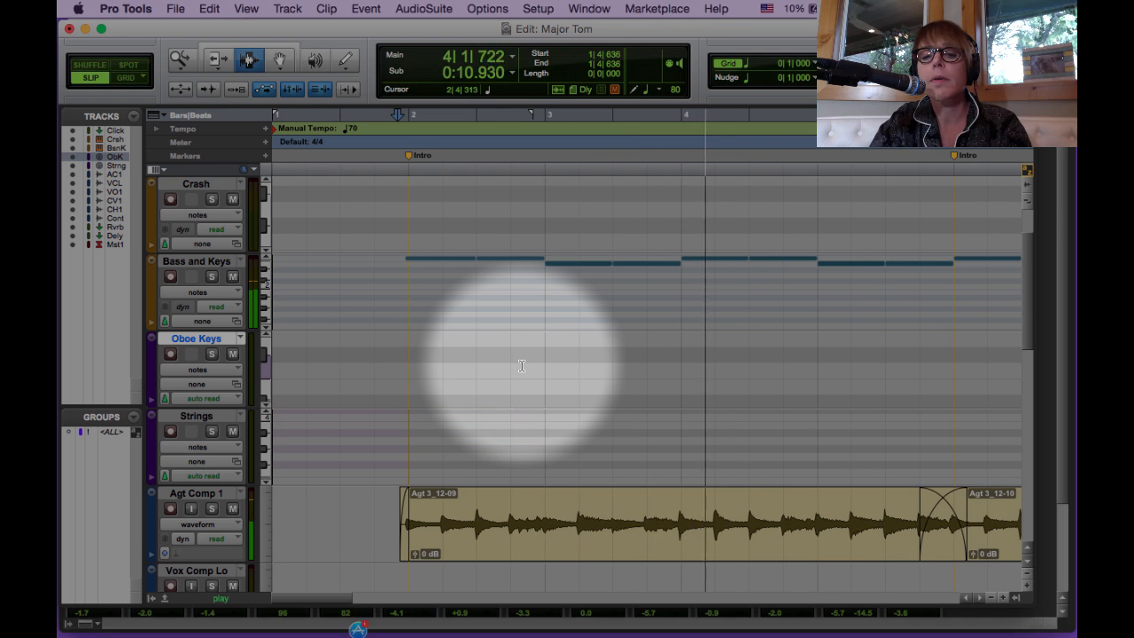
pyautogui.press('space')
# Step: Trim the bass note before bar 4 shorter and start the following note at 3|4|887 to match the guitar attack
pyautogui.click(668, 289)
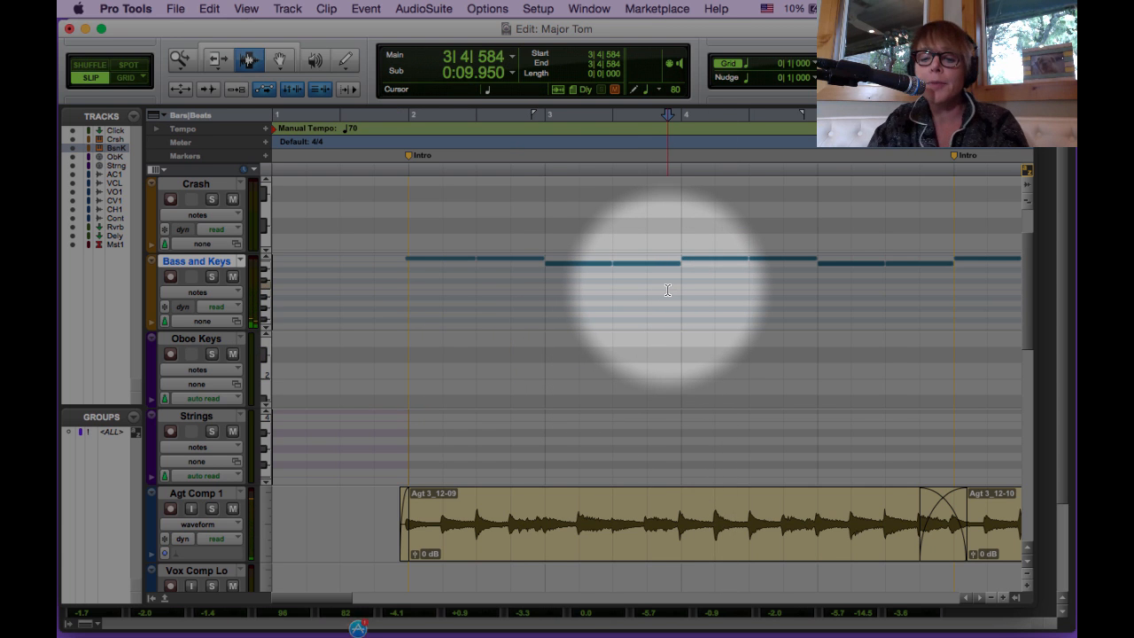
pyautogui.press('super+bracketright')
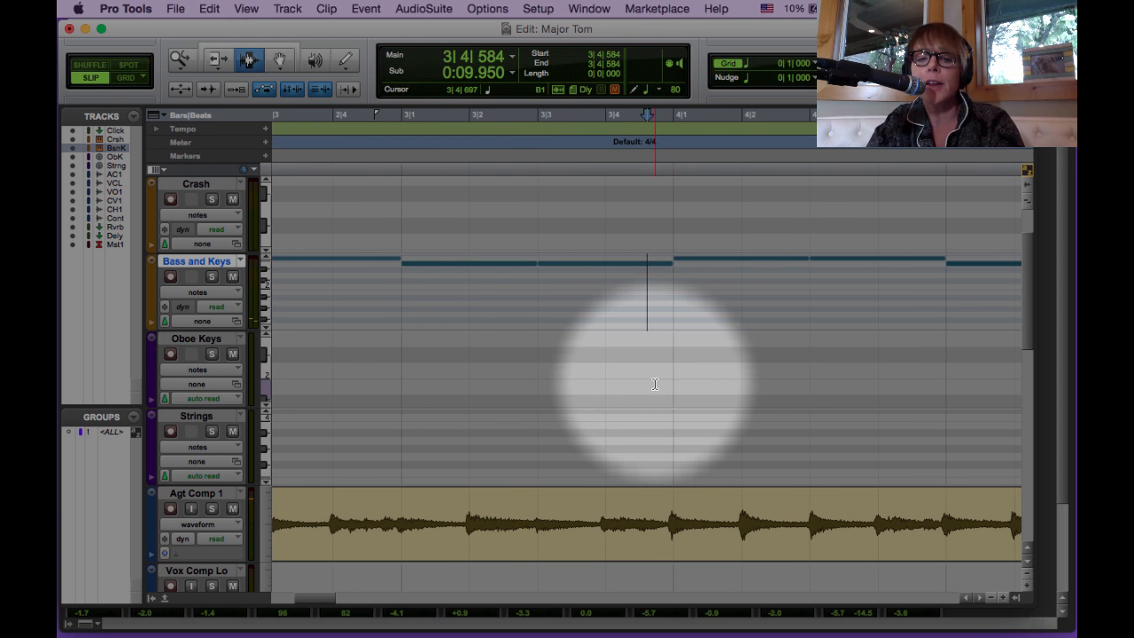
pyautogui.press('super+bracketright')
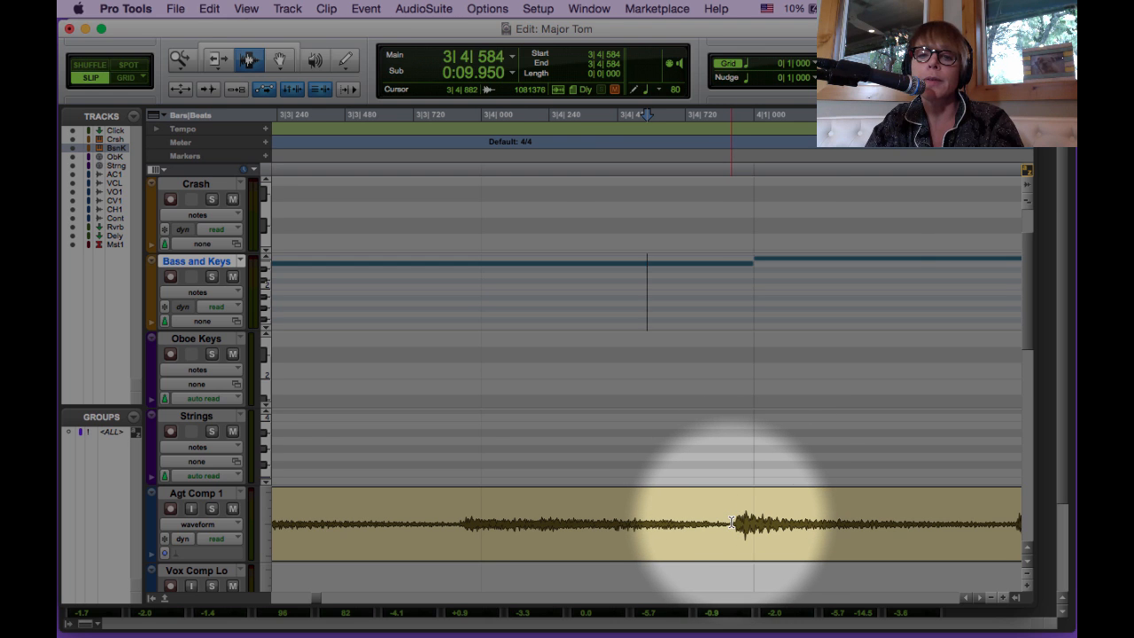
pyautogui.click(248, 48)
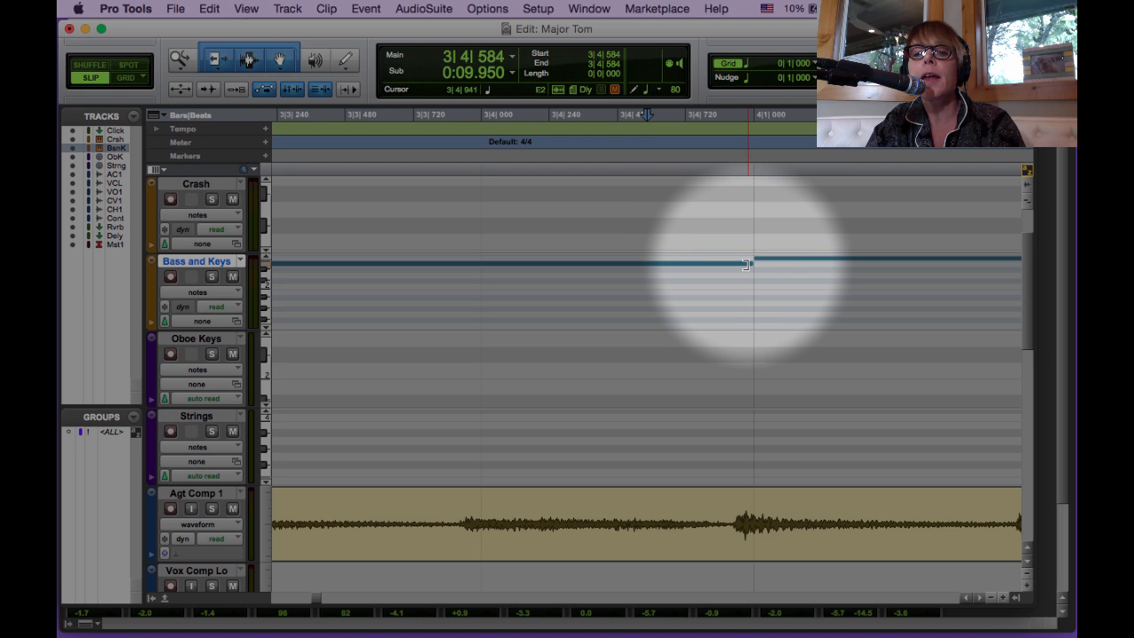
pyautogui.moveTo(740, 262)
pyautogui.mouseDown()
pyautogui.moveTo(731, 264)
pyautogui.moveTo(751, 258)
pyautogui.moveTo(733, 259)
pyautogui.mouseUp()
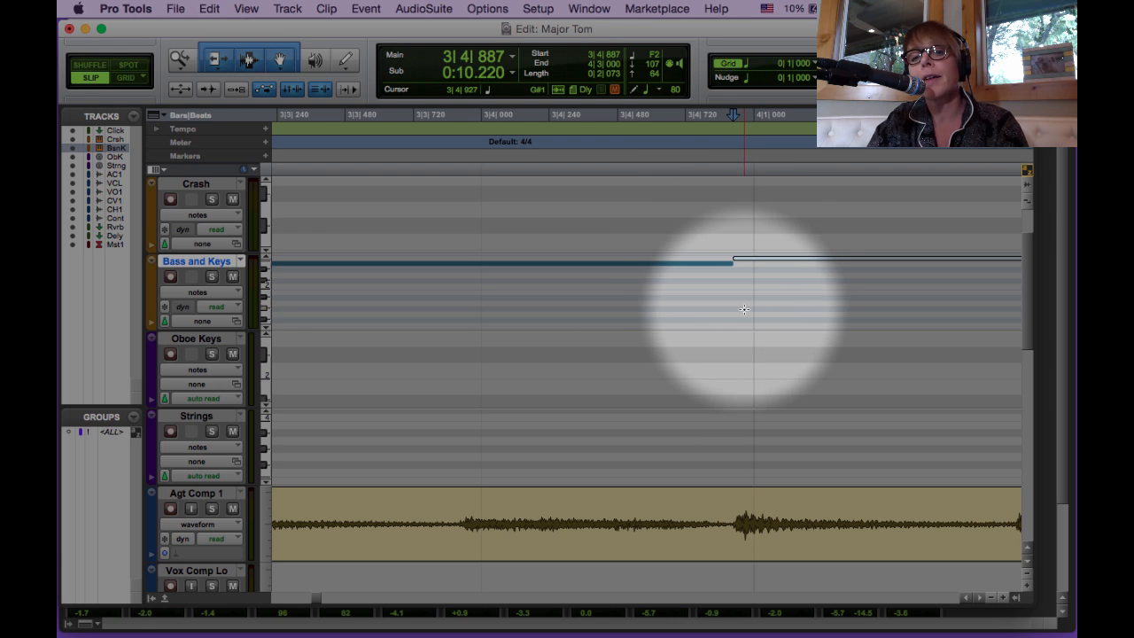
pyautogui.click(248, 59)
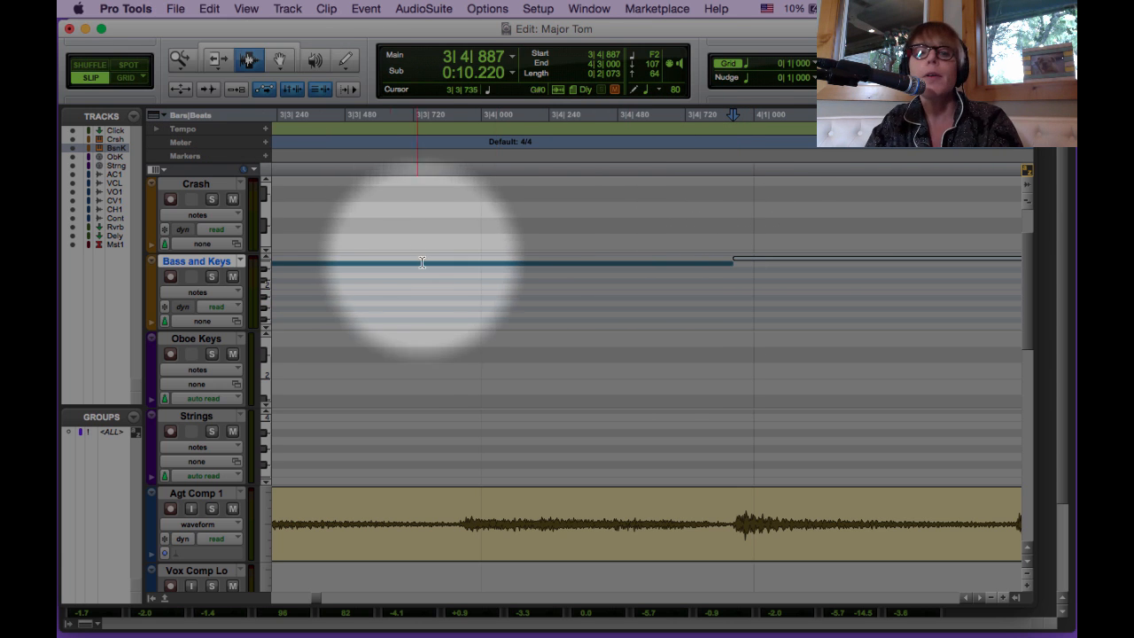
pyautogui.click(399, 323)
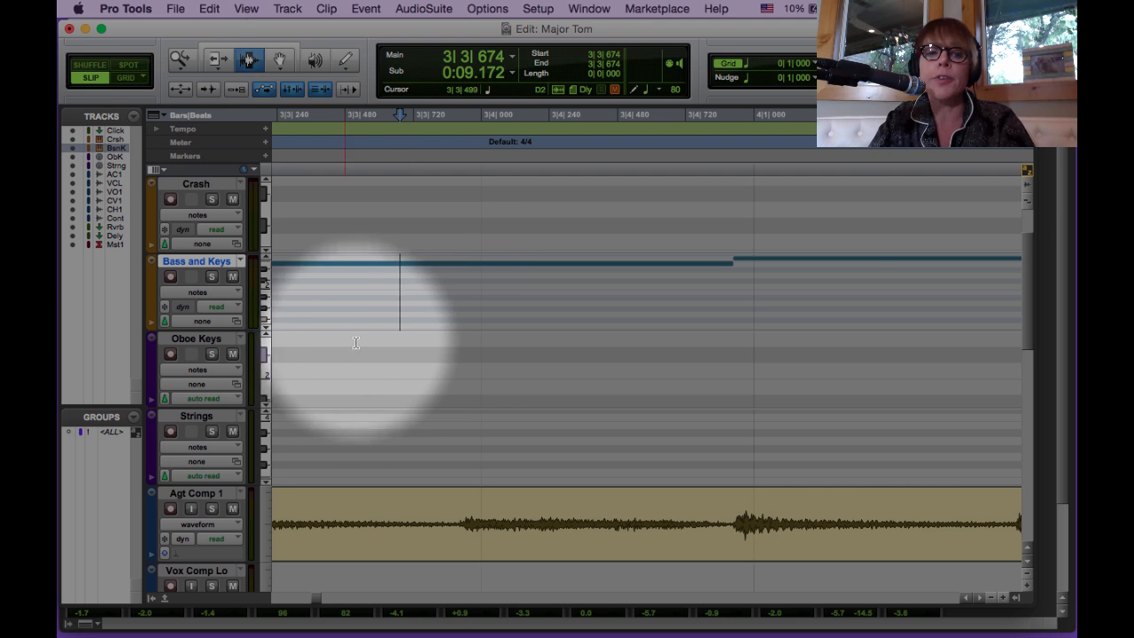
# Step: Show the whole Intro and play it through bar 4 from 1|4|445 with the adjusted bass notes
pyautogui.press('r')
pyautogui.press('r')
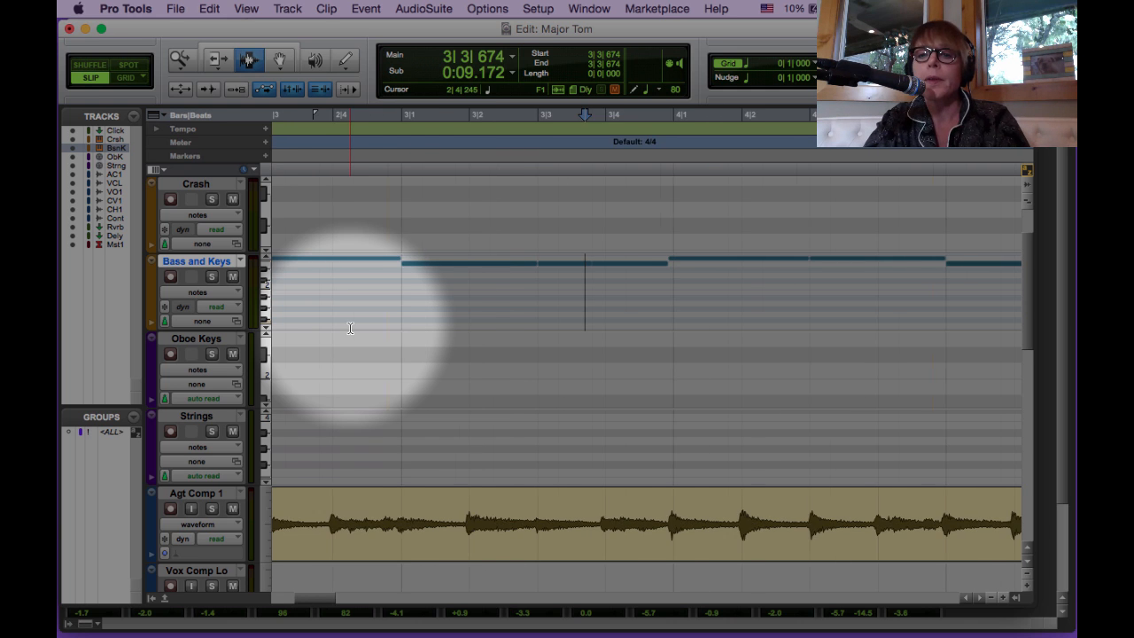
pyautogui.press('r')
pyautogui.press('r')
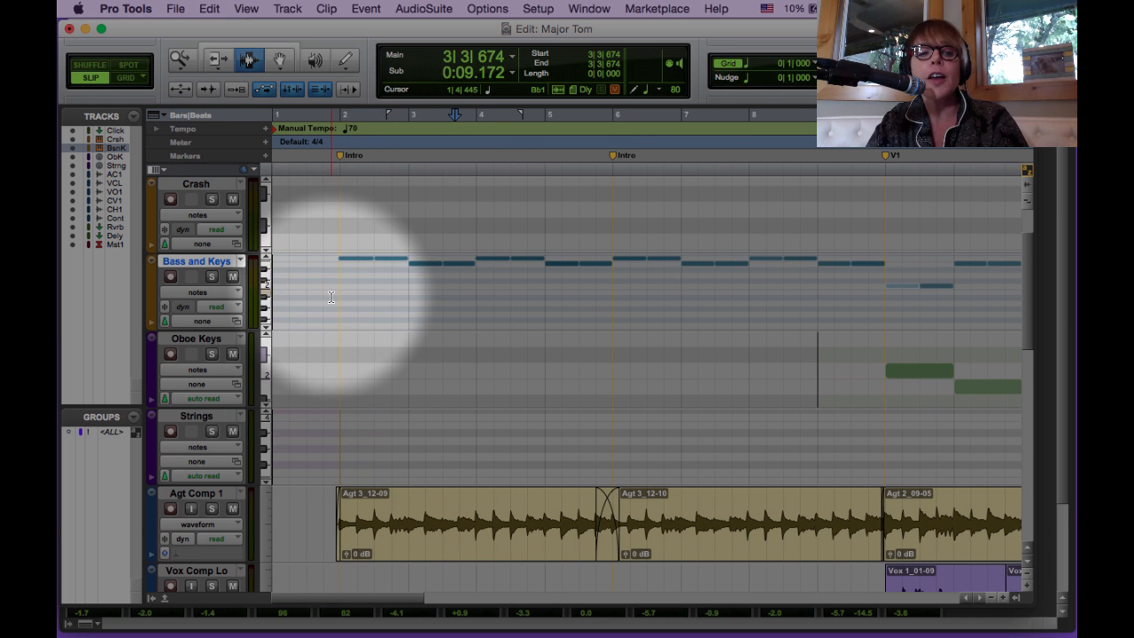
pyautogui.click(330, 296)
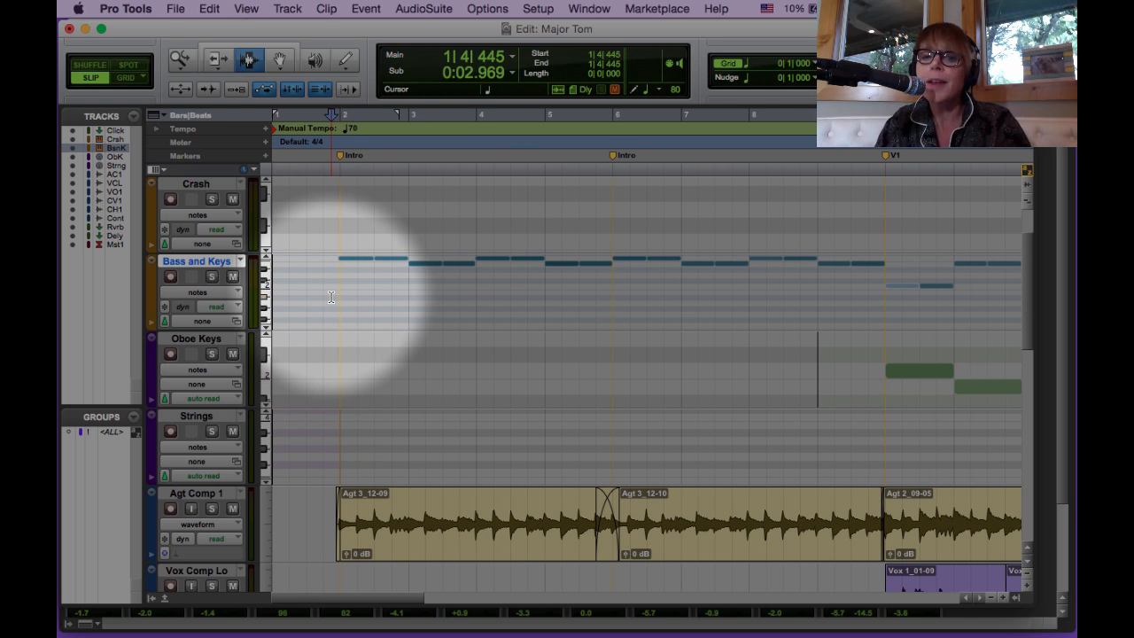
pyautogui.press('space')
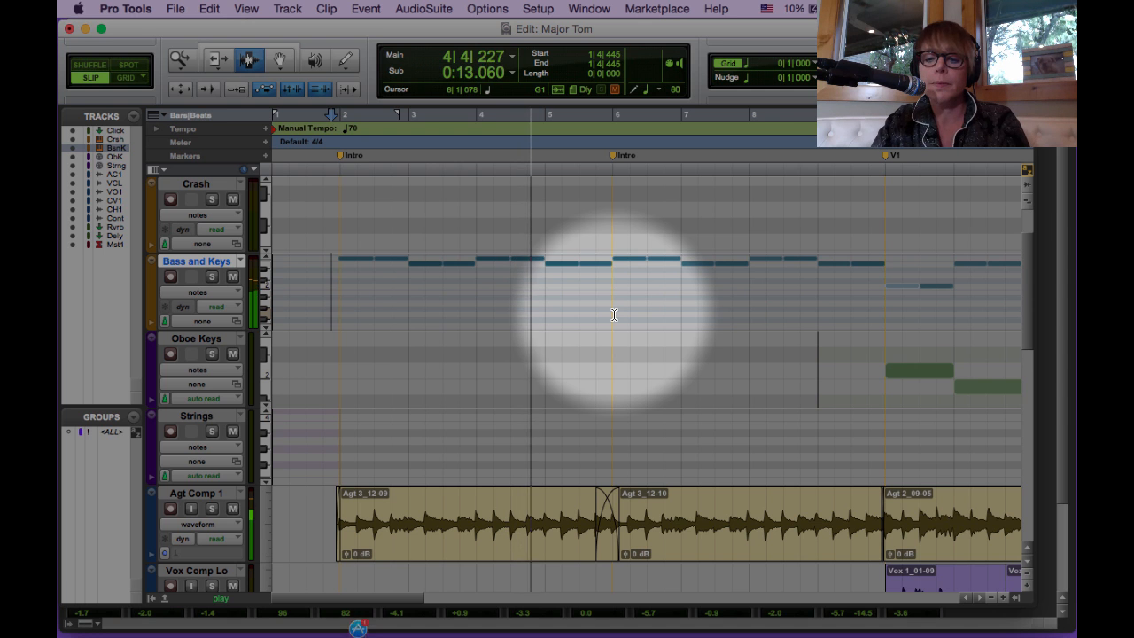
pyautogui.press('space')
# Step: Open Xpand!2 on the Bass and Keys track from the Mix window and set its FX2 effect to Cloud Delay
pyautogui.press('super+equal')
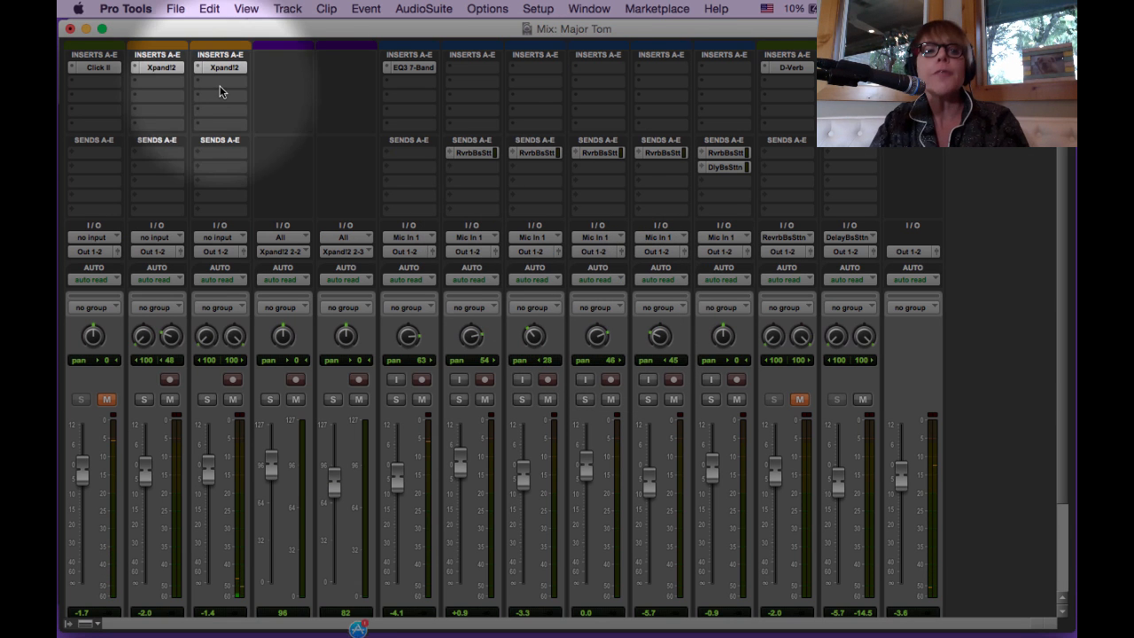
pyautogui.click(224, 68)
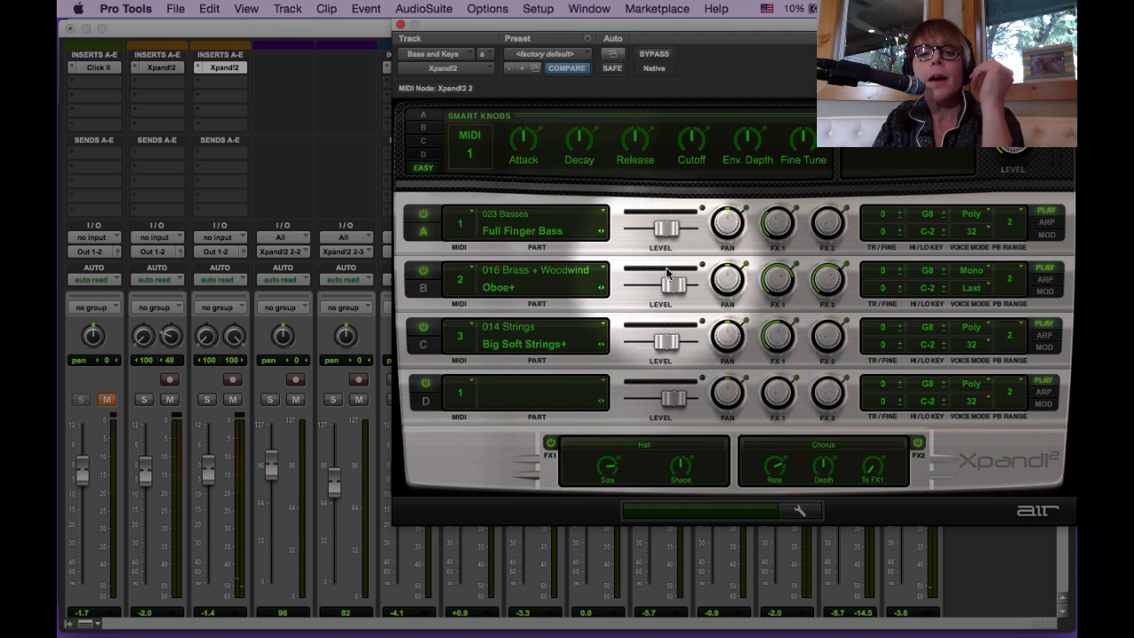
pyautogui.click(824, 444)
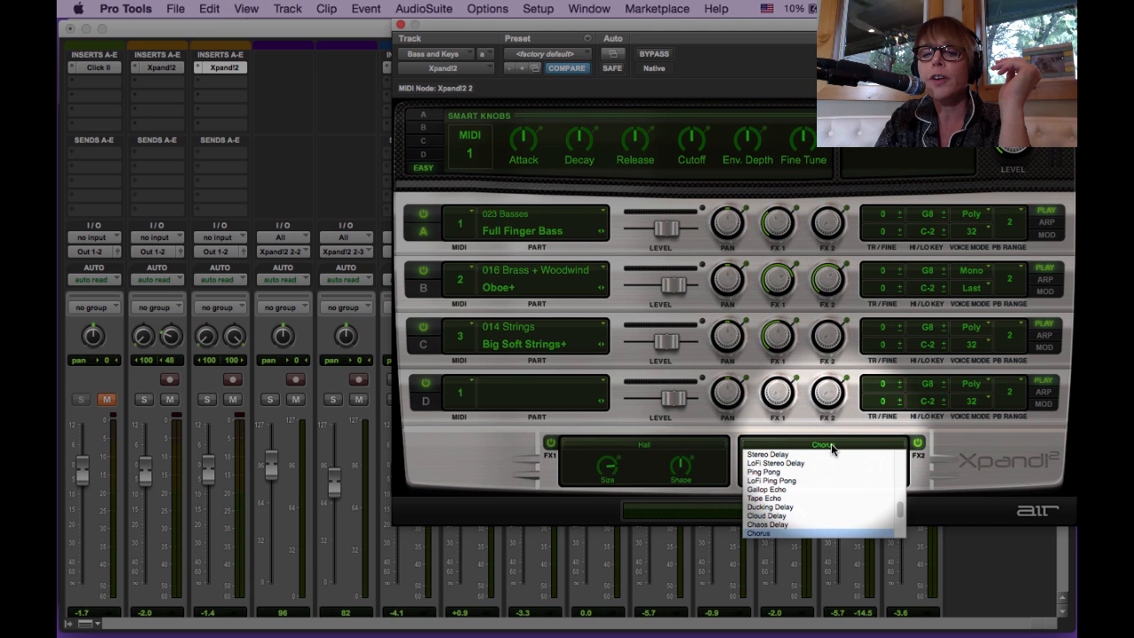
pyautogui.click(830, 427)
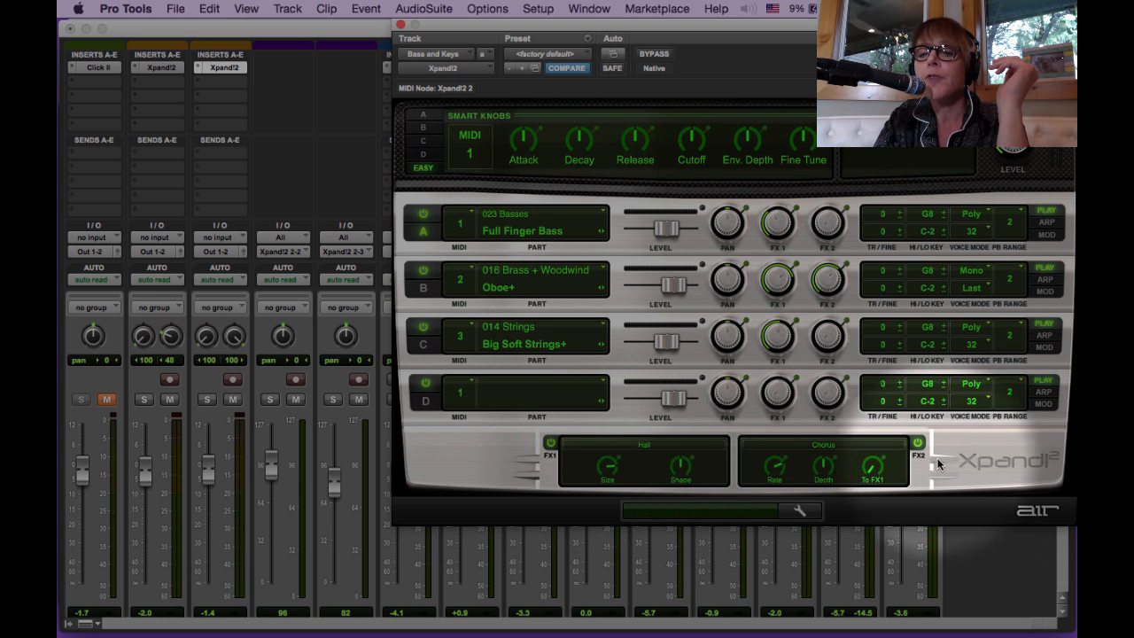
pyautogui.click(824, 444)
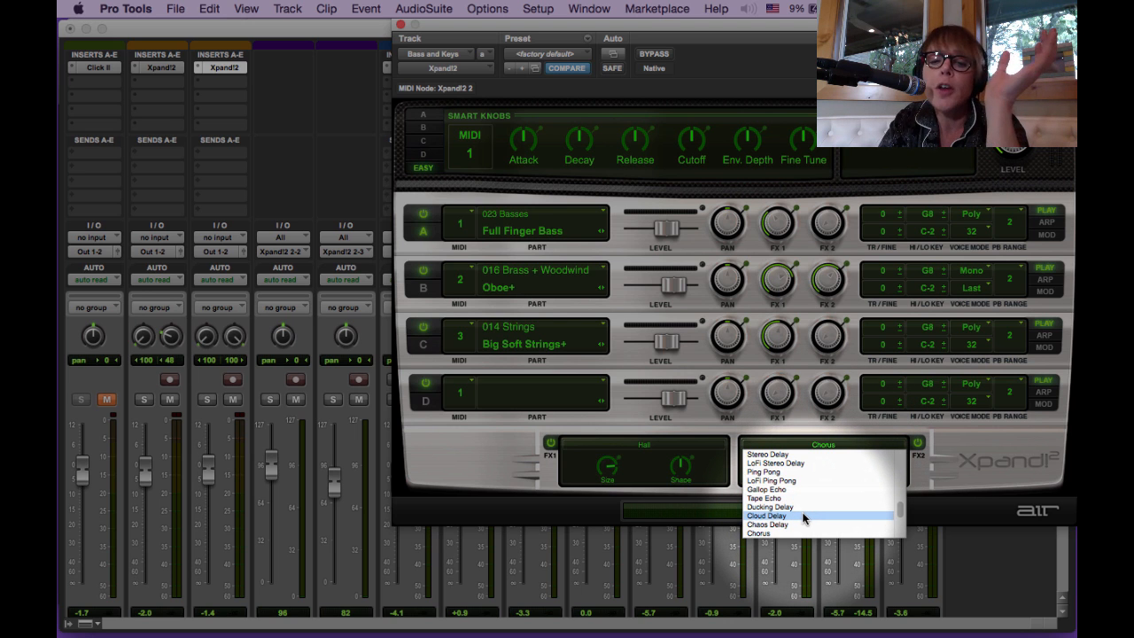
pyautogui.click(767, 516)
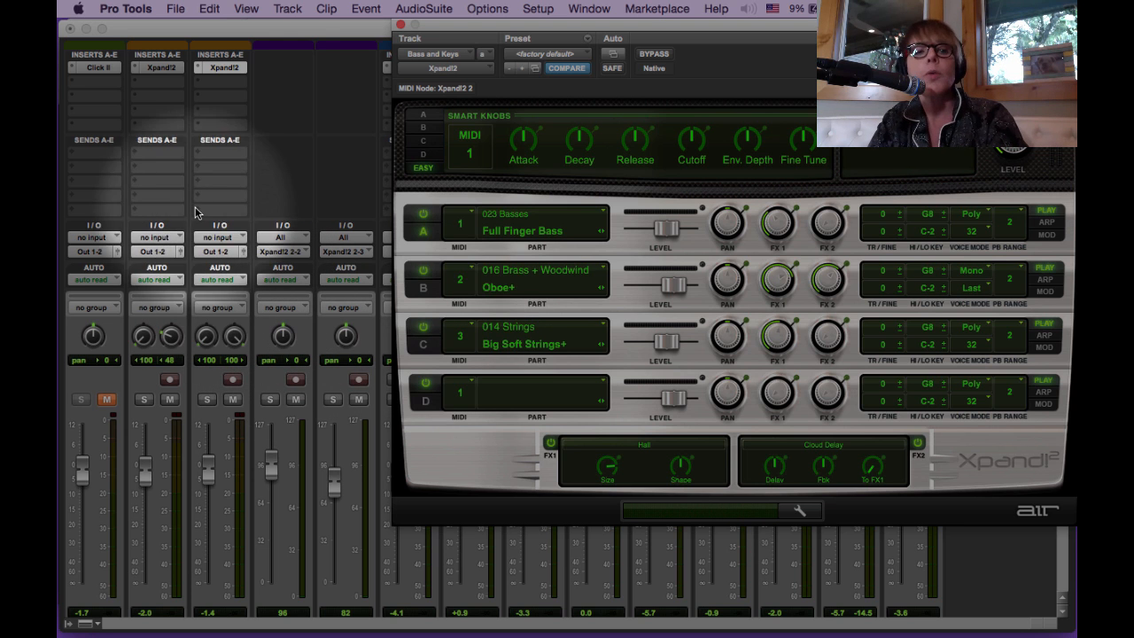
# Step: Solo the Bass and Keys track in the Edit window and select its notes from 1|4|221 to just before bar 4
pyautogui.moveTo(774, 226)
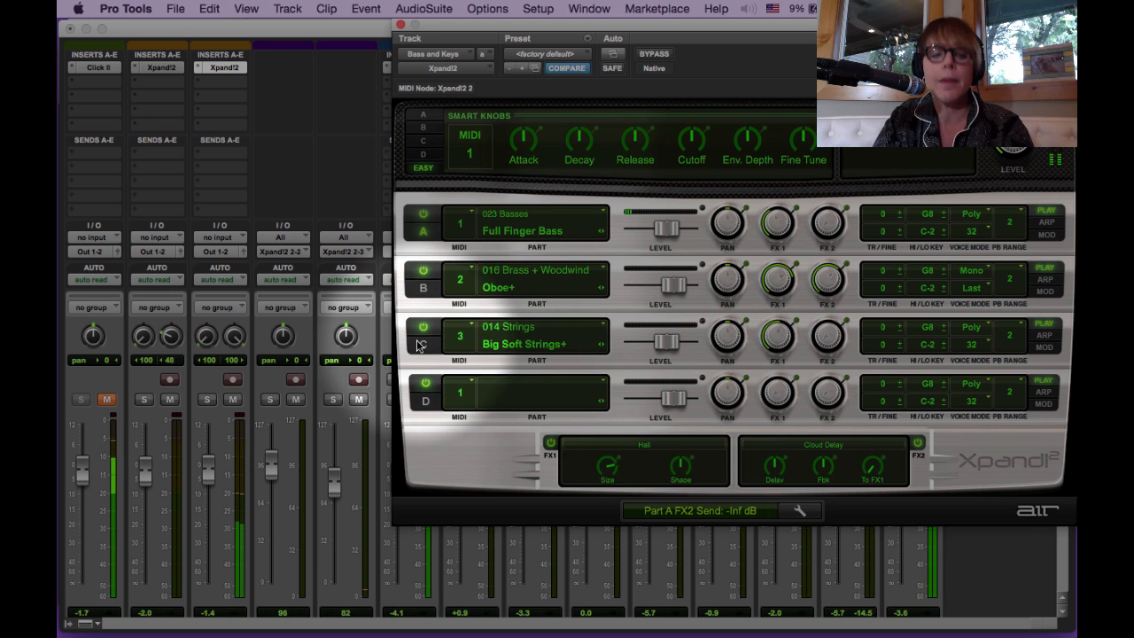
pyautogui.press('super+equal')
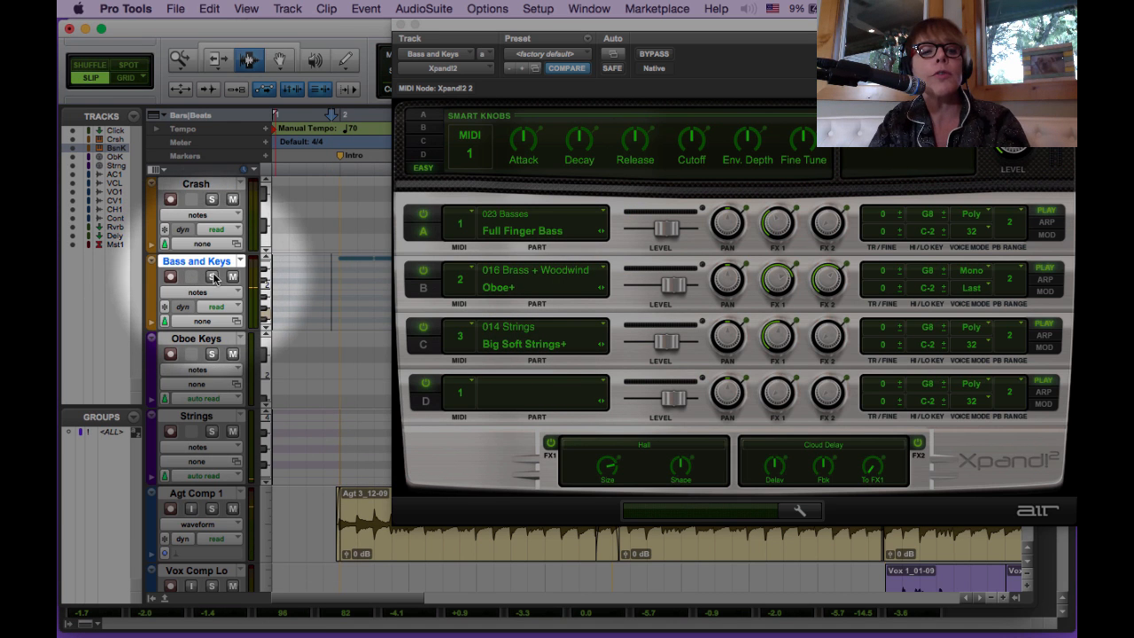
pyautogui.moveTo(318, 280); pyautogui.dragTo(418, 285)
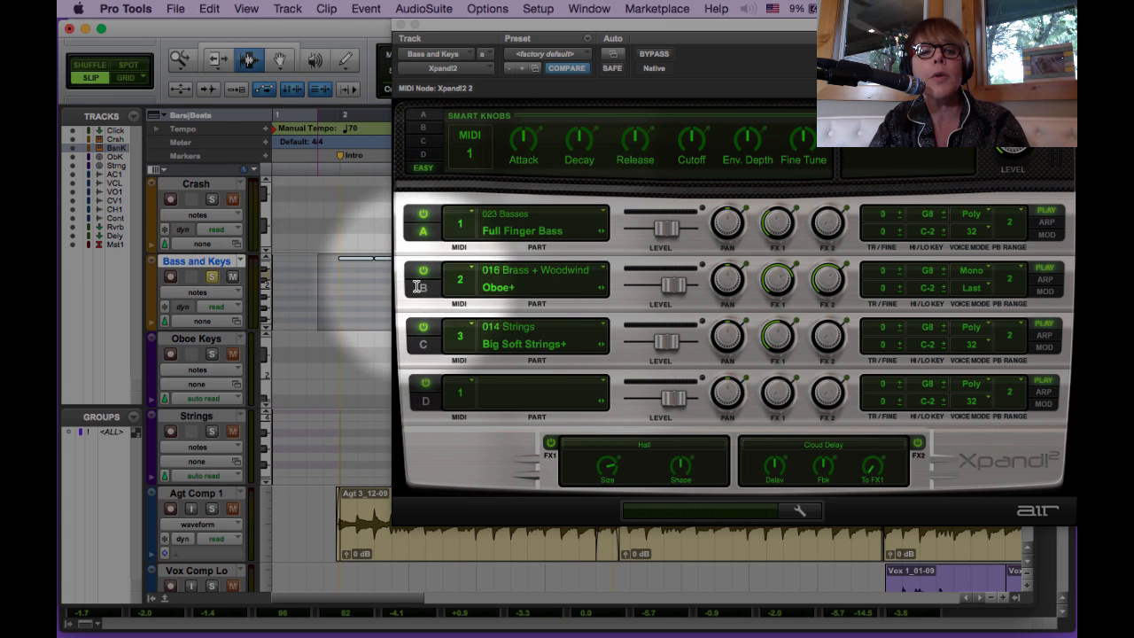
pyautogui.moveTo(403, 27); pyautogui.dragTo(546, 27)
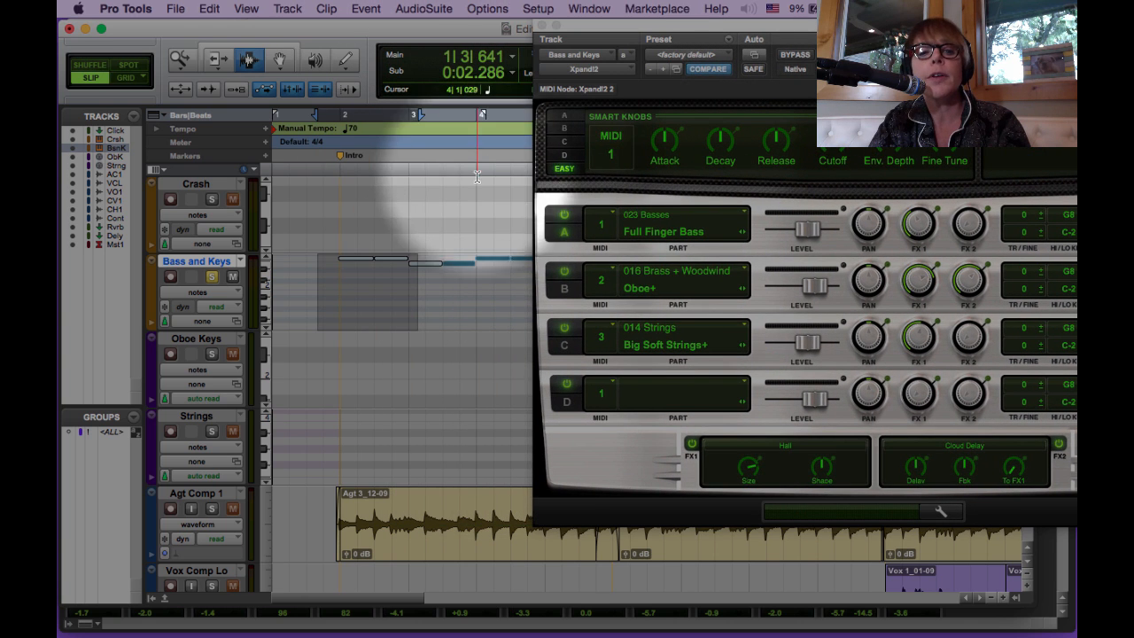
pyautogui.moveTo(327, 282); pyautogui.dragTo(467, 284)
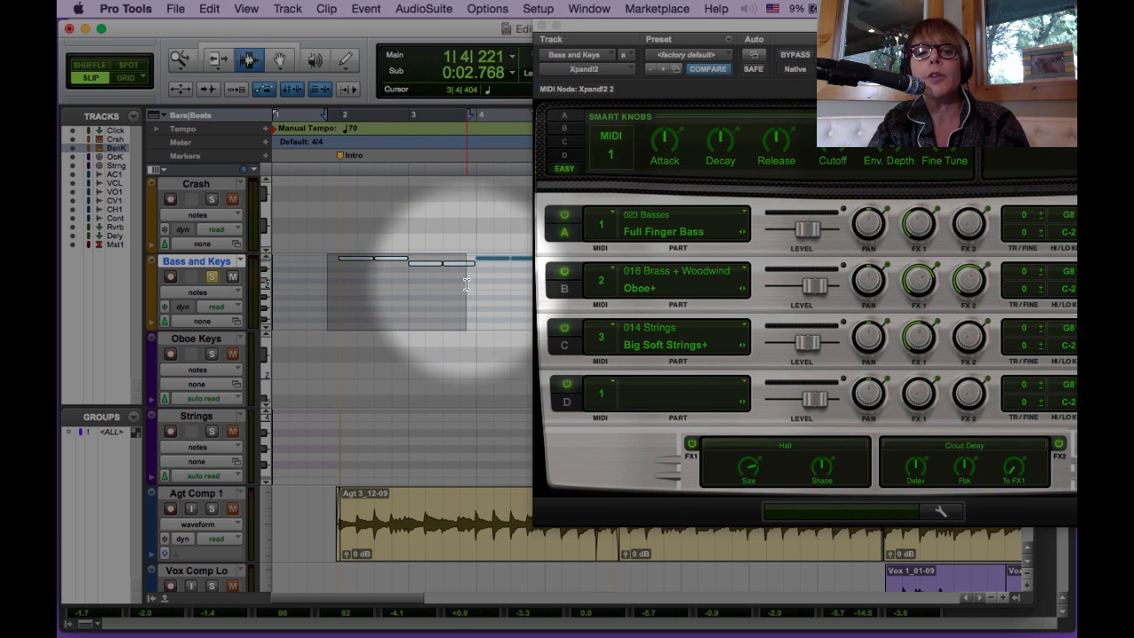
# Step: Play the selection and set the FX2 send of Xpand!2 Part A to -3.5 dB by ear
pyautogui.press('space')
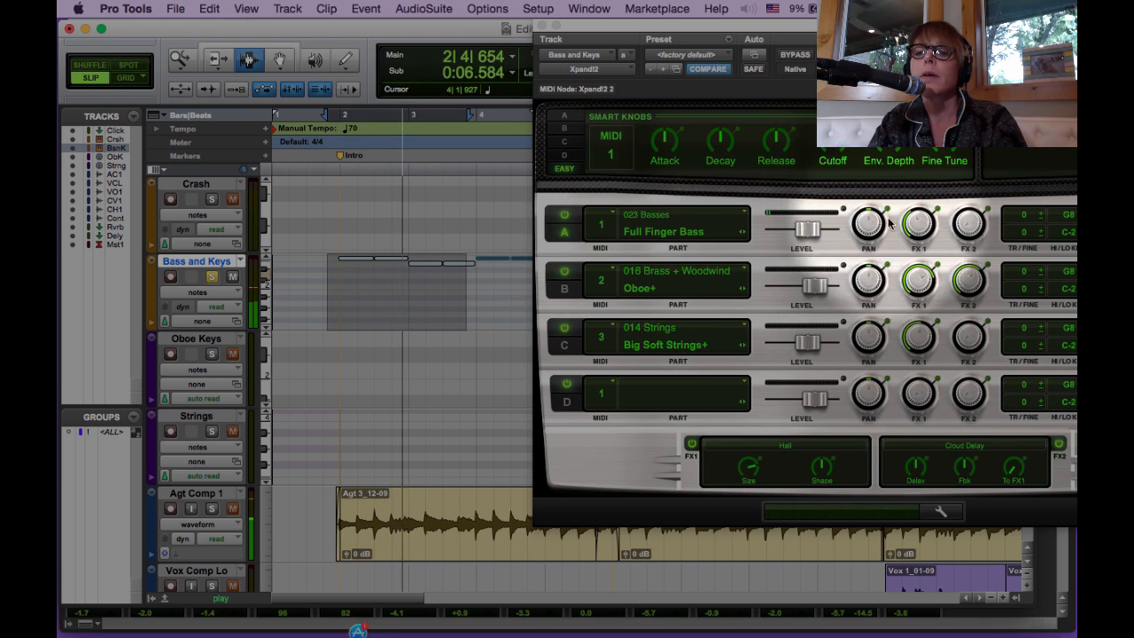
pyautogui.moveTo(971, 208)
pyautogui.mouseDown()
pyautogui.moveTo(986, 174)
pyautogui.moveTo(969, 194)
pyautogui.mouseUp()
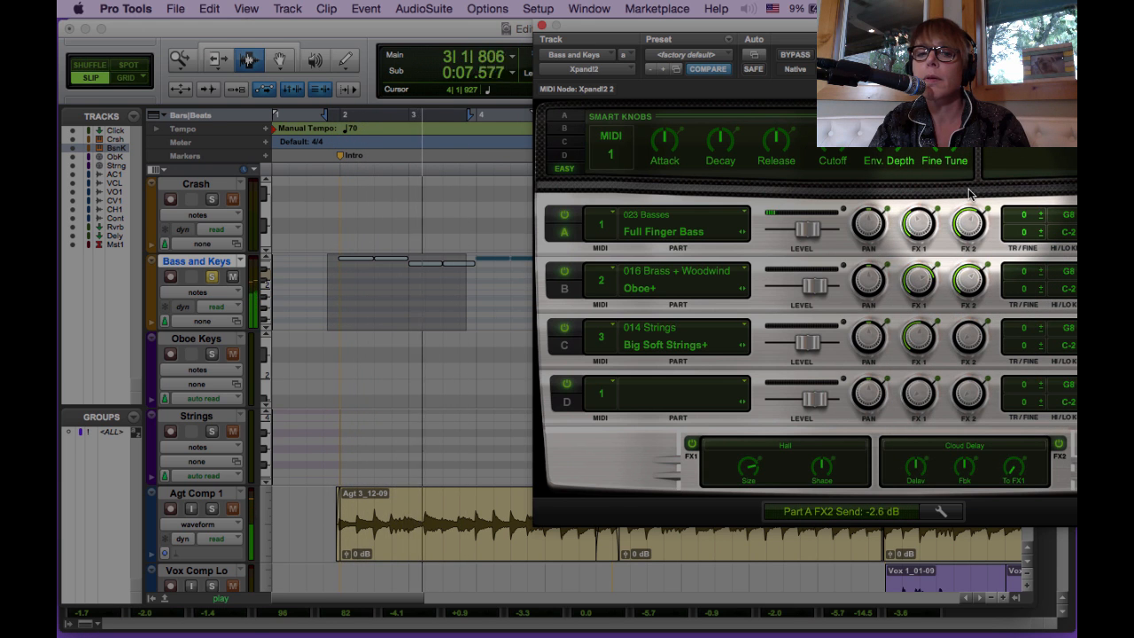
pyautogui.moveTo(966, 215); pyautogui.dragTo(963, 218)
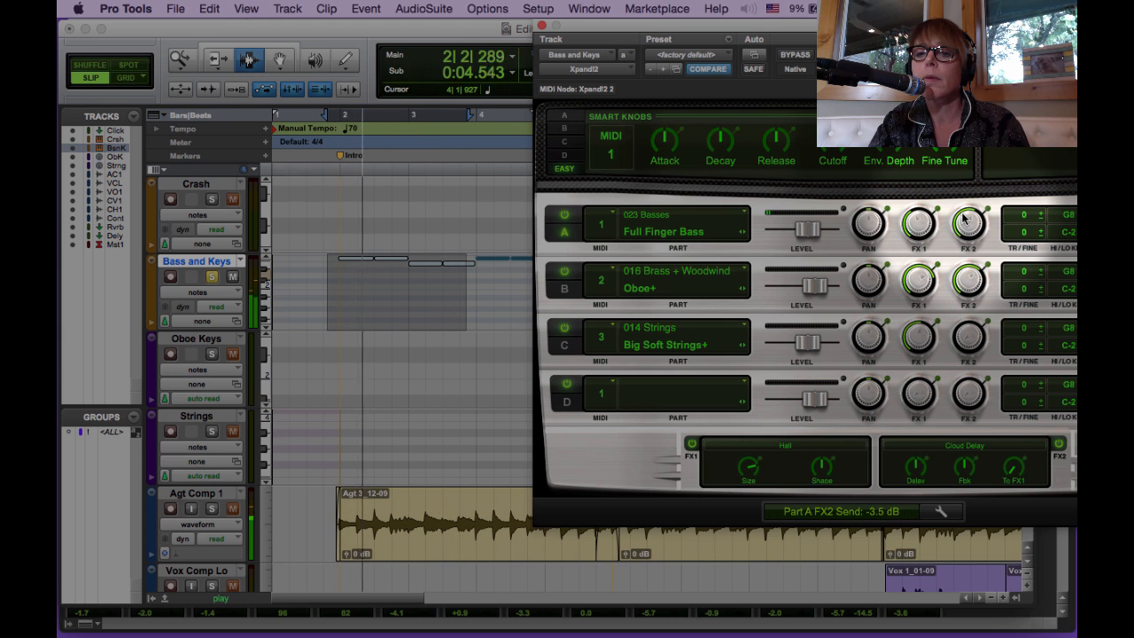
# Step: Place the insertion point at 1|3|237 and switch the Bass and Keys track view to velocity
pyautogui.click(343, 303)
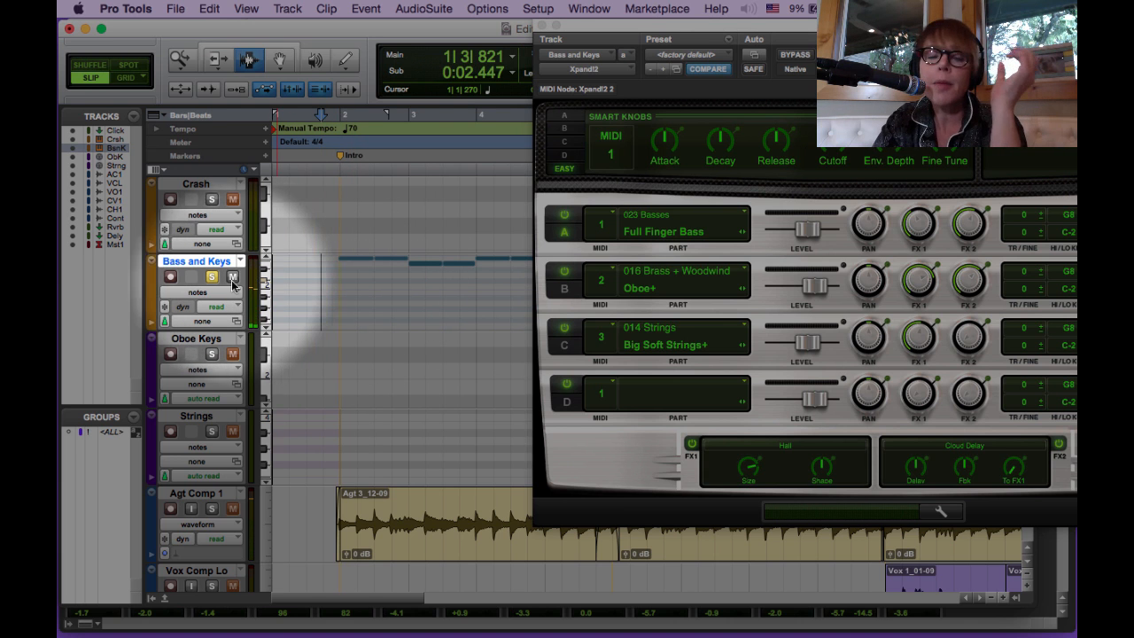
pyautogui.click(320, 277)
pyautogui.moveTo(319, 278); pyautogui.dragTo(406, 285)
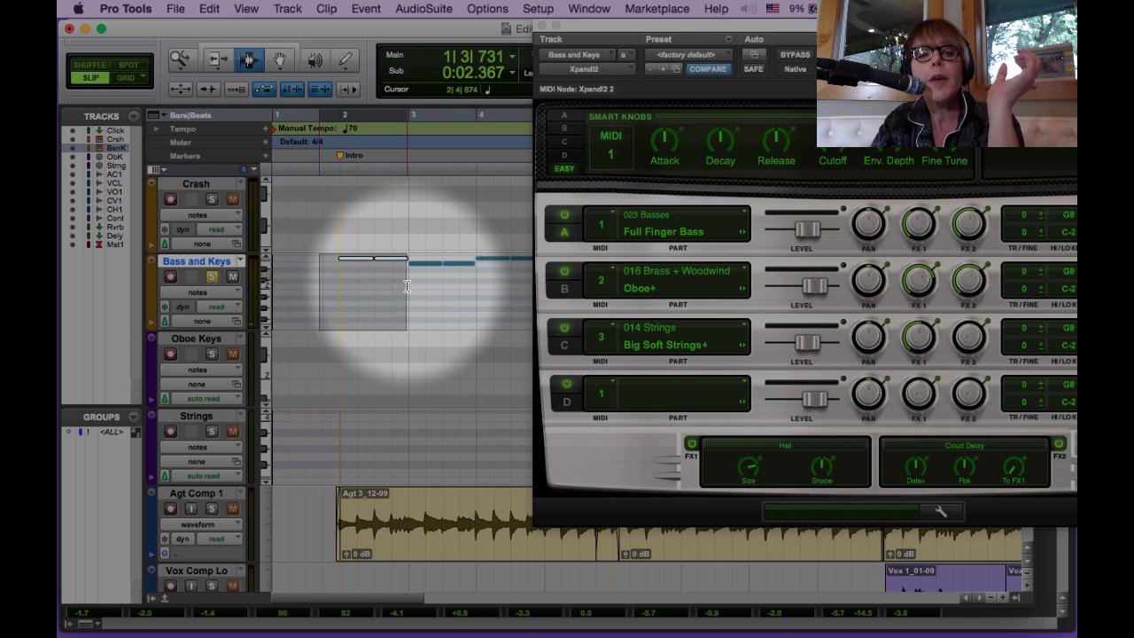
pyautogui.click(310, 295)
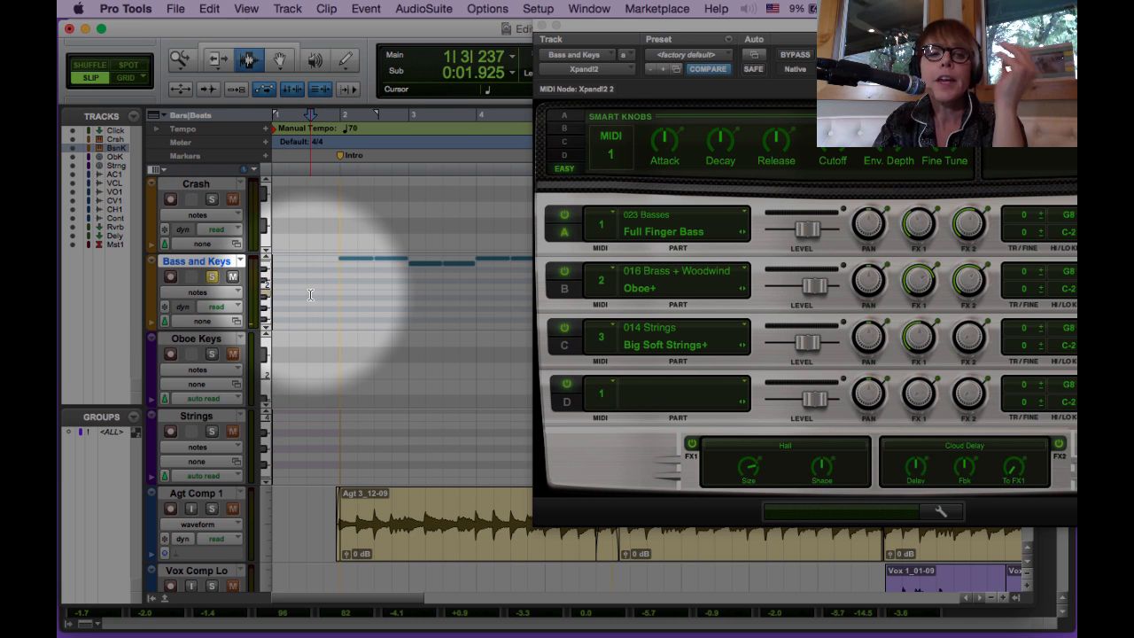
pyautogui.click(185, 290)
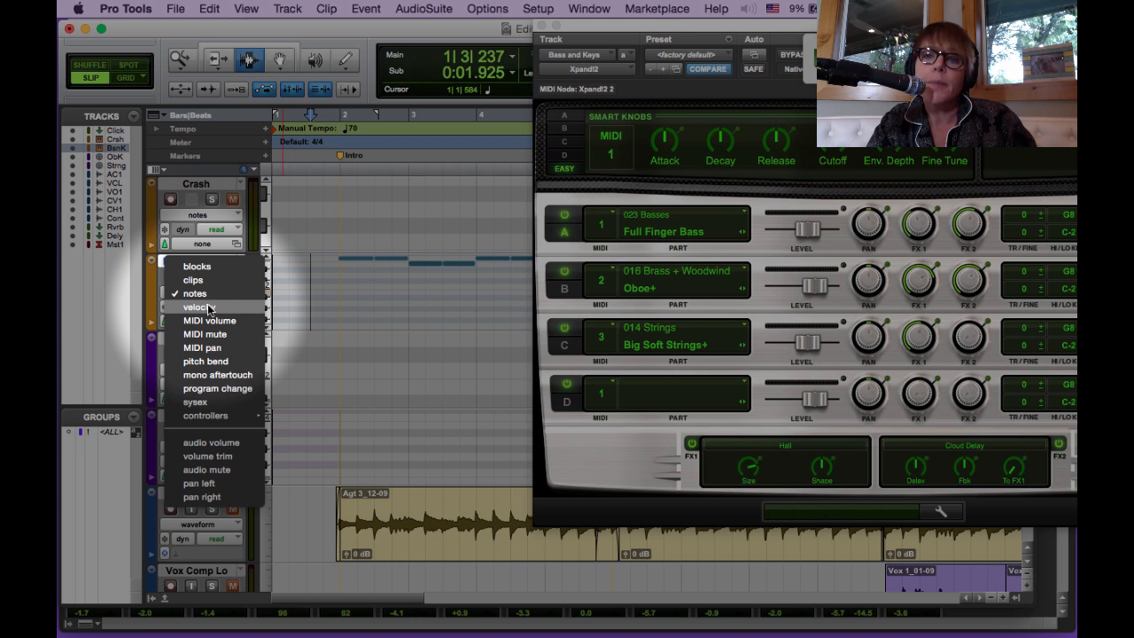
pyautogui.click(208, 307)
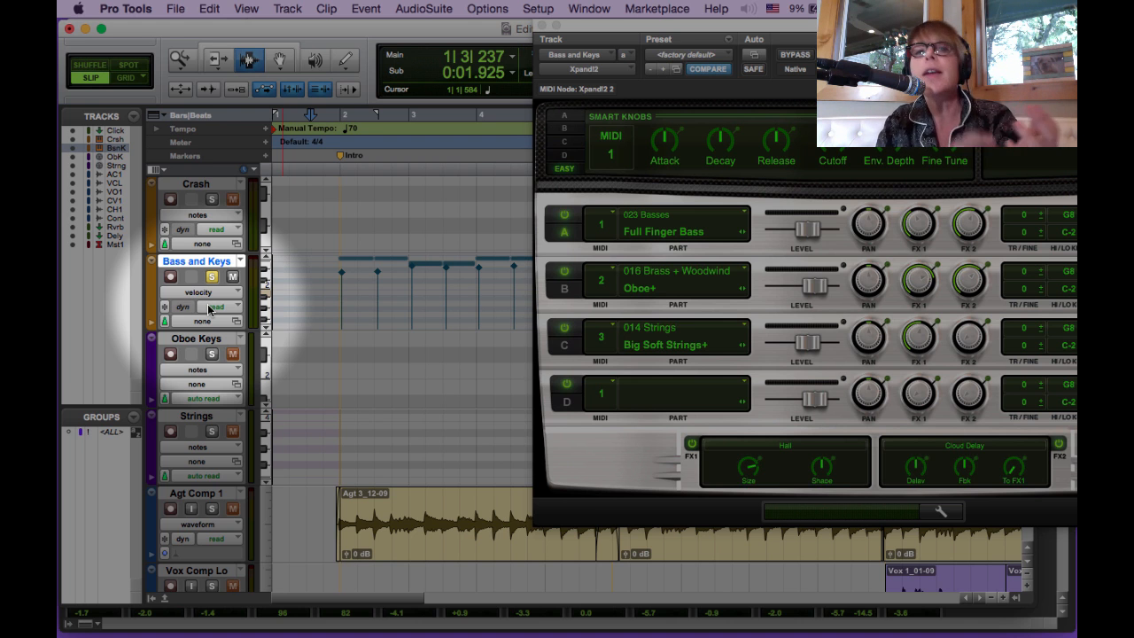
# Step: Inspect the MIDI volume line of Bass and Keys and return the track to its velocity view
pyautogui.click(207, 292)
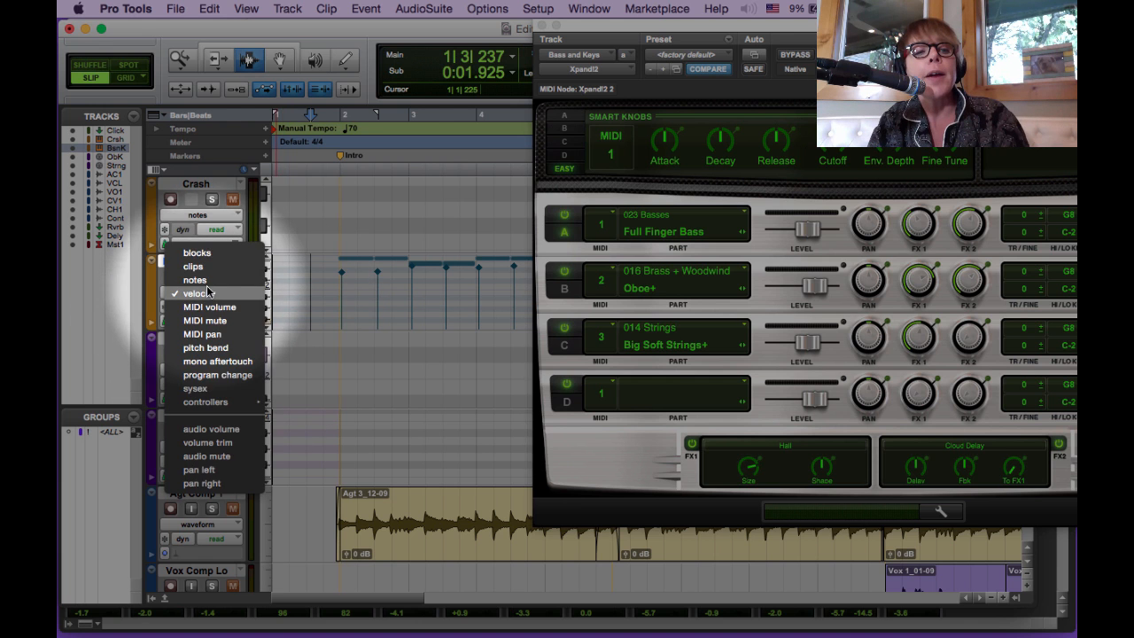
pyautogui.click(209, 307)
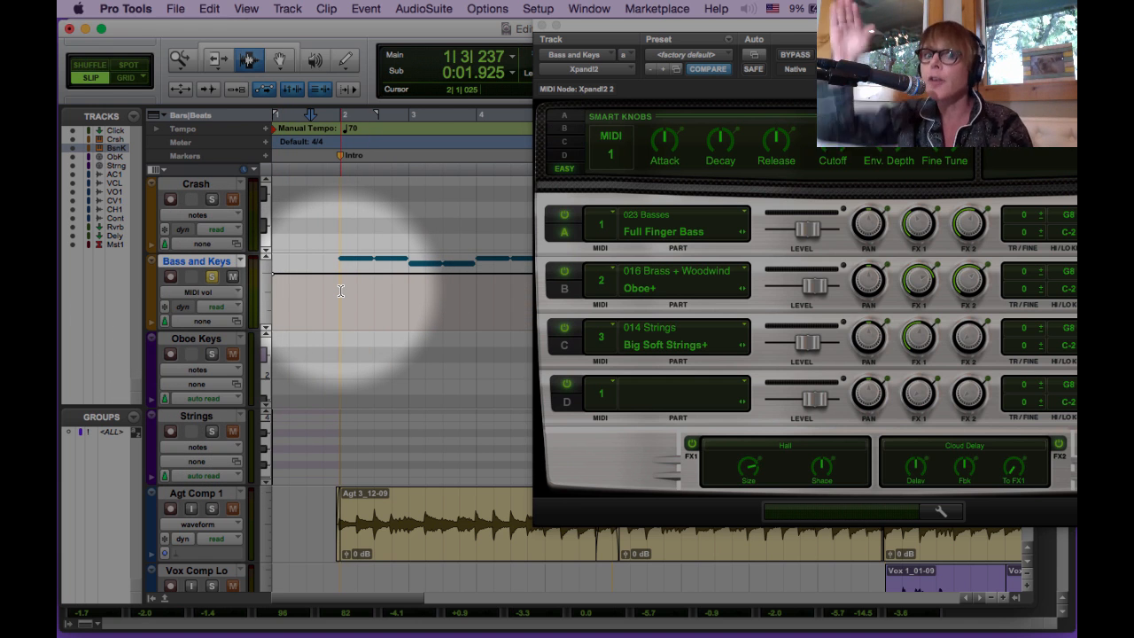
pyautogui.click(209, 292)
pyautogui.click(213, 281)
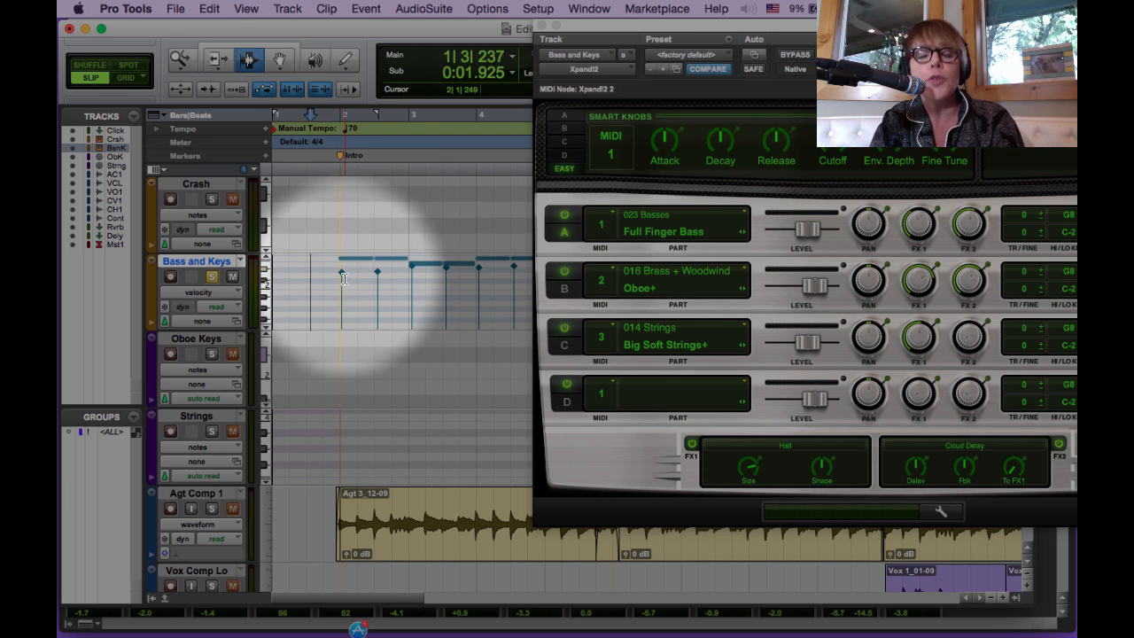
# Step: Raise the velocities of the first two bass notes of the Intro, the first one to about 110
pyautogui.click(279, 60)
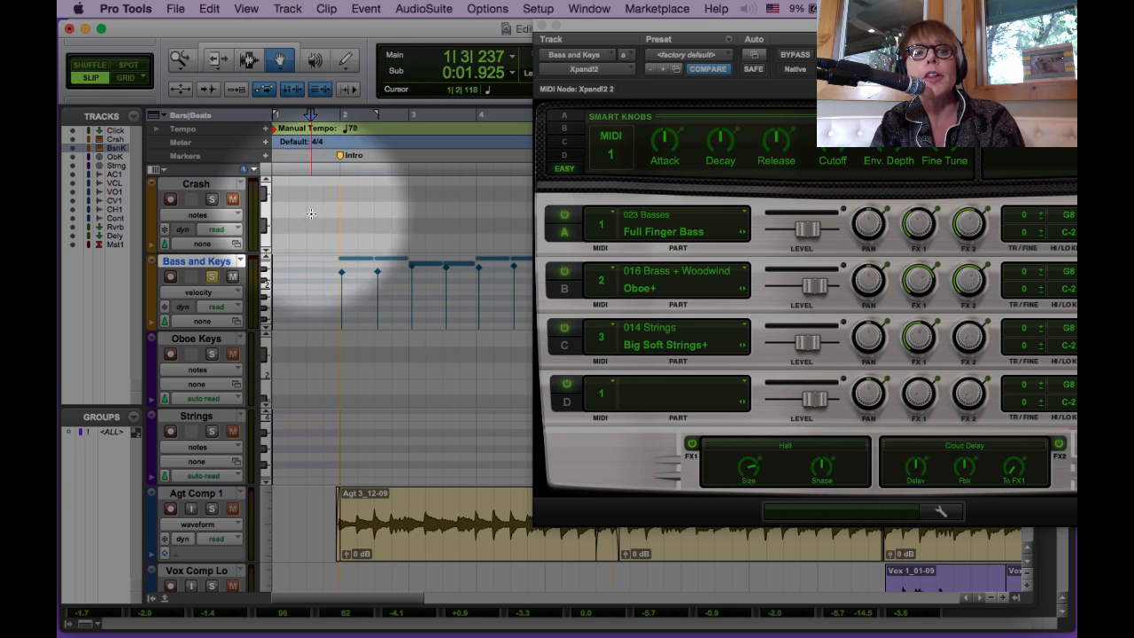
pyautogui.click(344, 272)
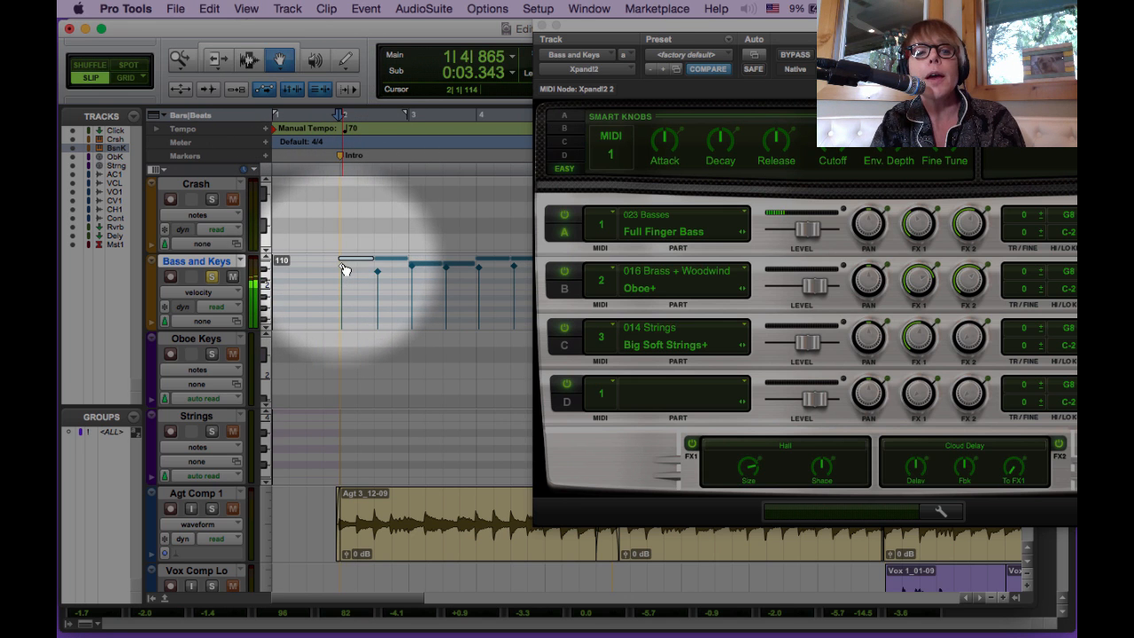
pyautogui.click(379, 270)
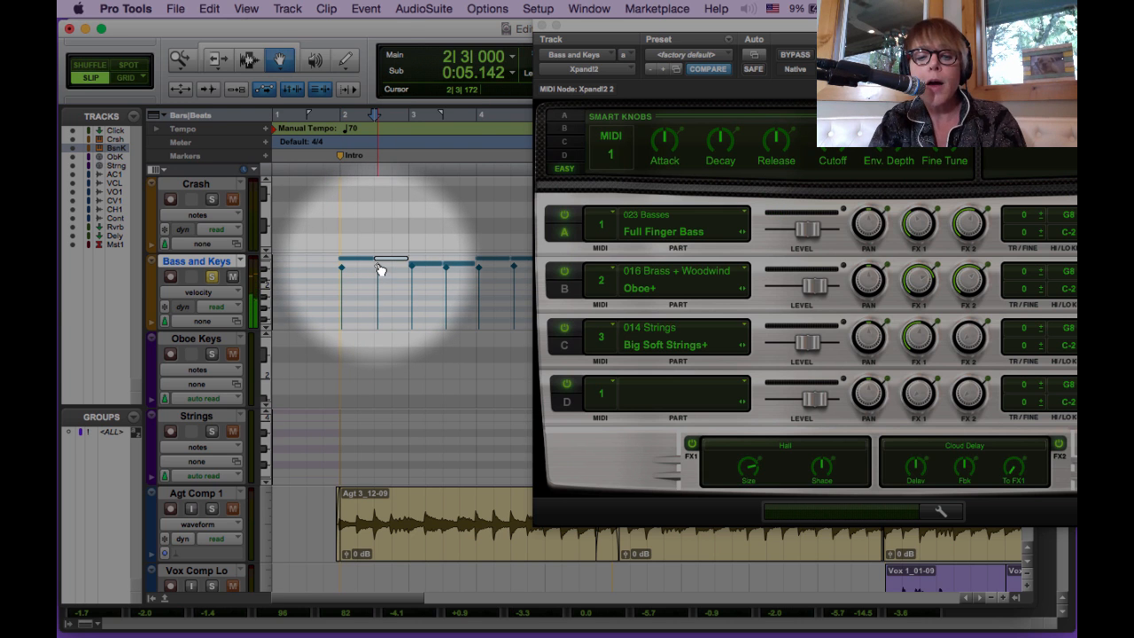
# Step: Play the soloed bass from 1|3|821 to check the note velocities, and unsolo Bass and Keys
pyautogui.click(248, 59)
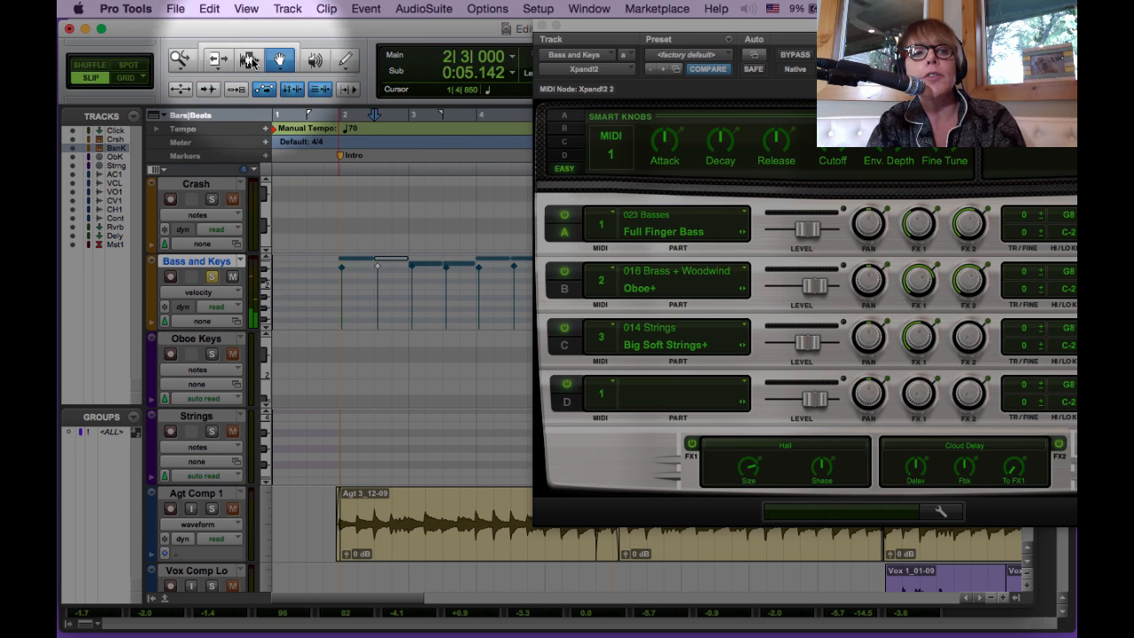
pyautogui.click(321, 286)
pyautogui.press('space')
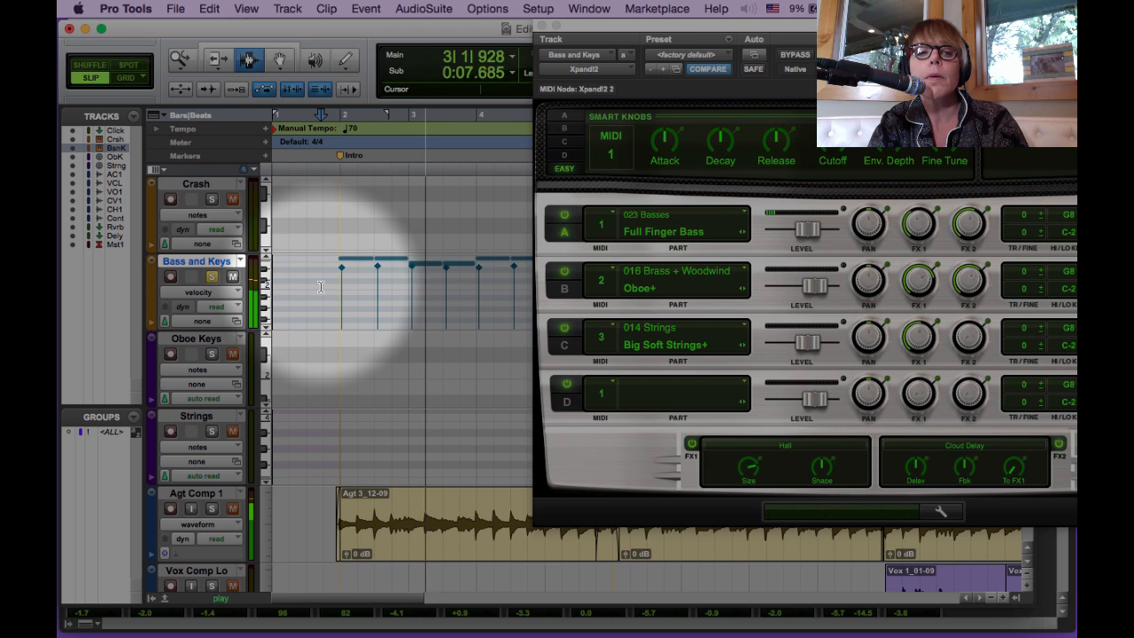
pyautogui.press('space')
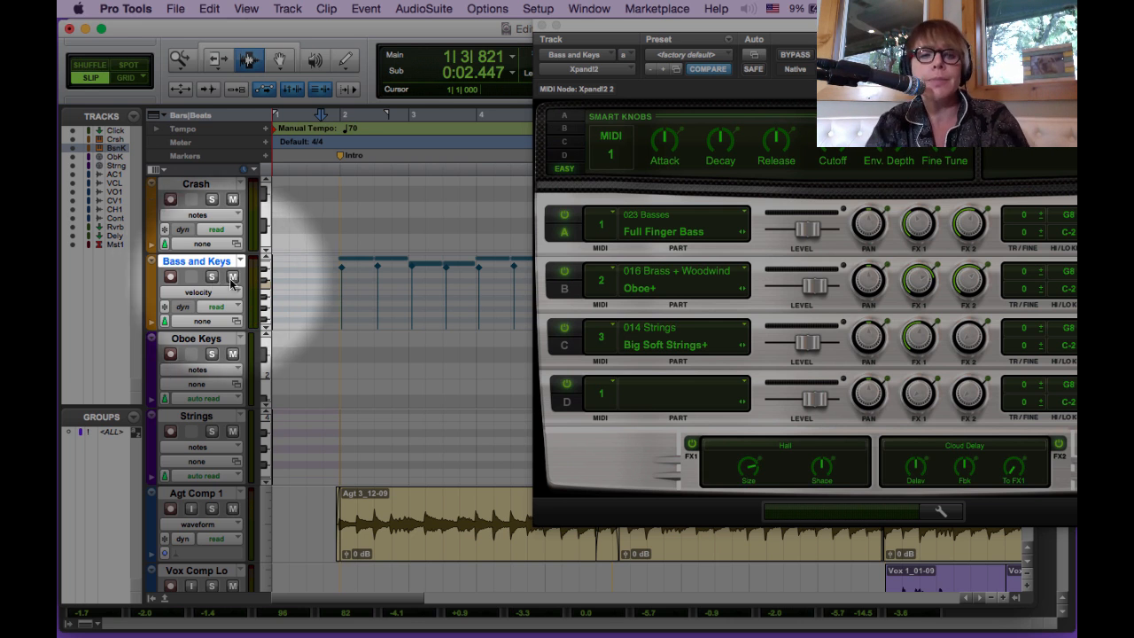
# Step: Play the full mix and lower the FX2 send of Xpand!2 Part A to -8.7 dB
pyautogui.press('space')
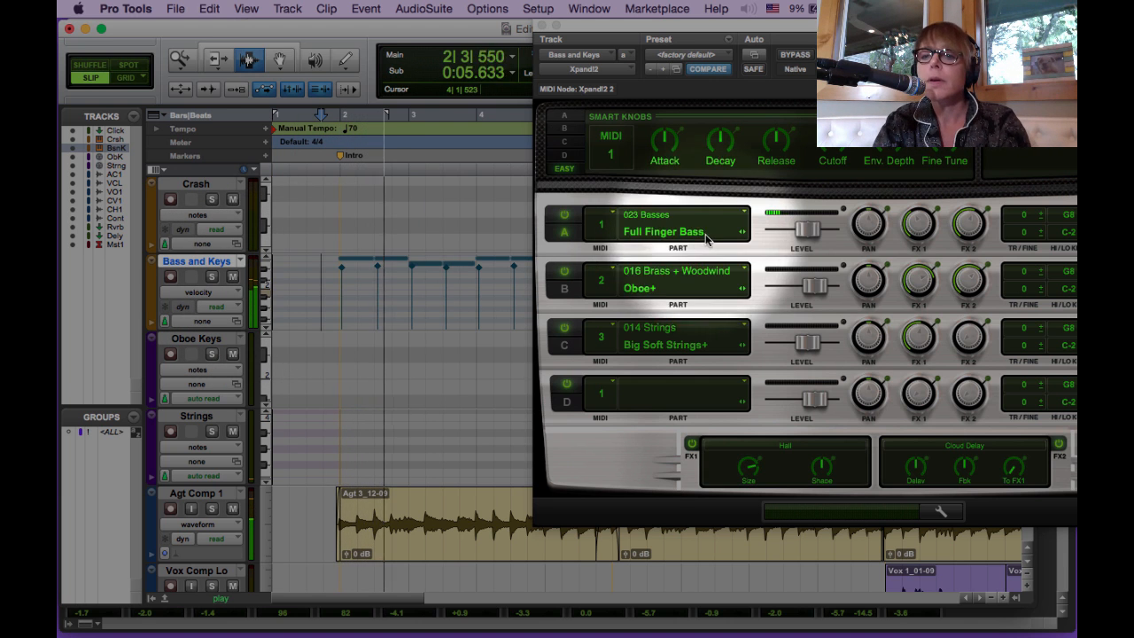
pyautogui.click(965, 226)
pyautogui.moveTo(965, 226); pyautogui.dragTo(956, 248)
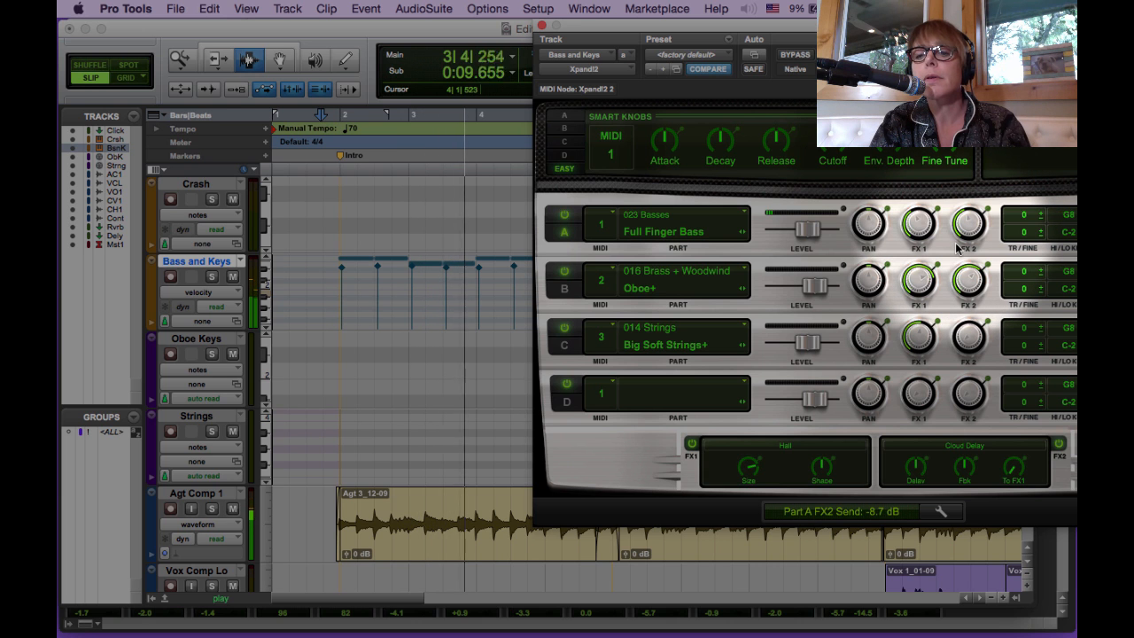
# Step: Raise the Agt Comp 1 fader in the Mix window to -0.4 dB
pyautogui.press('super+equal')
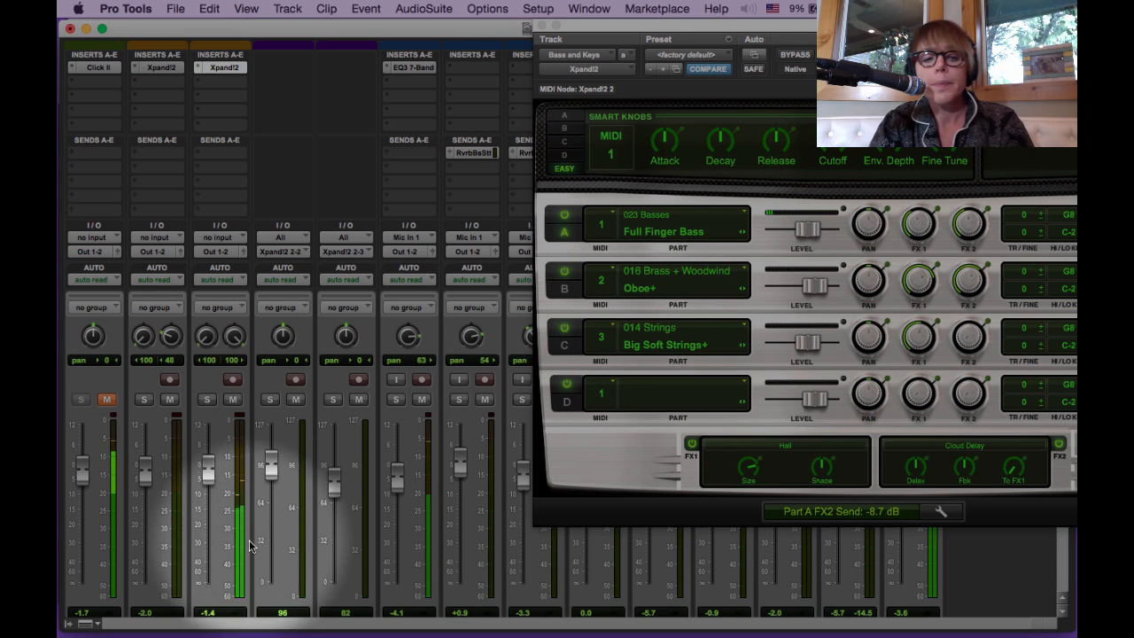
pyautogui.scroll(-4, 337, 443)
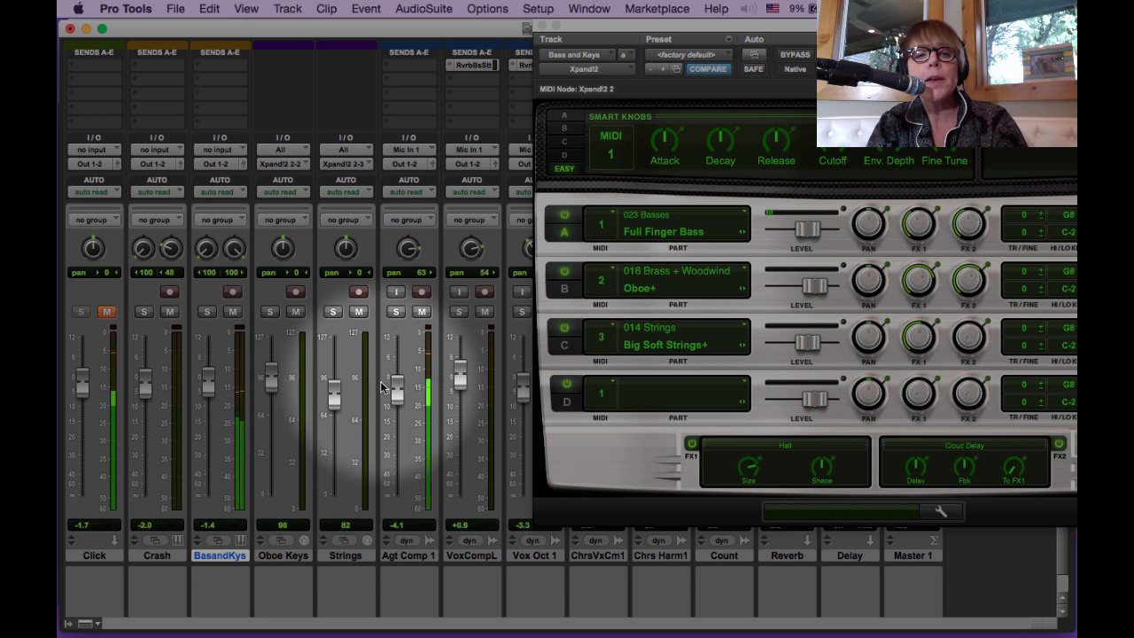
pyautogui.moveTo(395, 392); pyautogui.dragTo(395, 390)
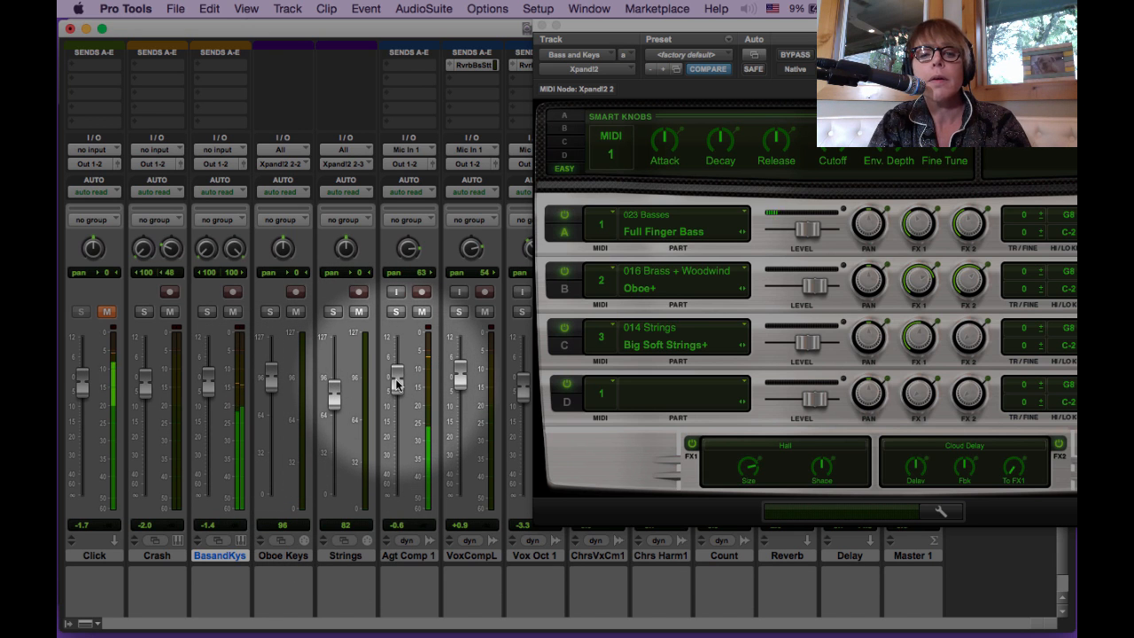
pyautogui.moveTo(396, 382); pyautogui.dragTo(397, 377)
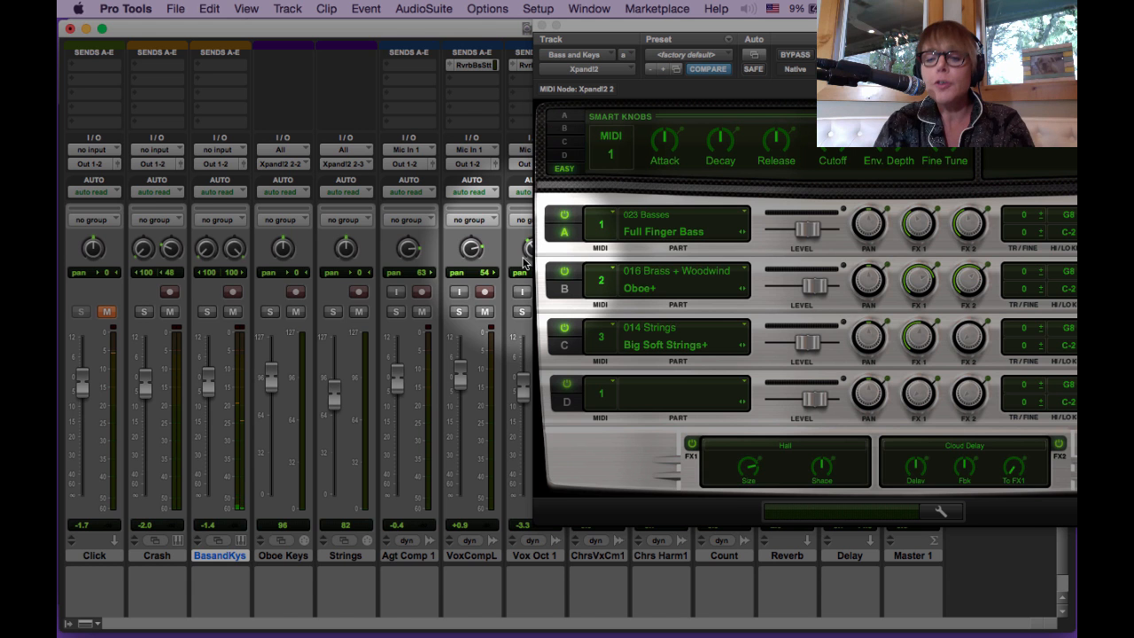
# Step: Return to the Edit window and add volume breakpoints on the Master 1 track at bars 2 and 8
pyautogui.press('super+equal')
pyautogui.click(544, 31)
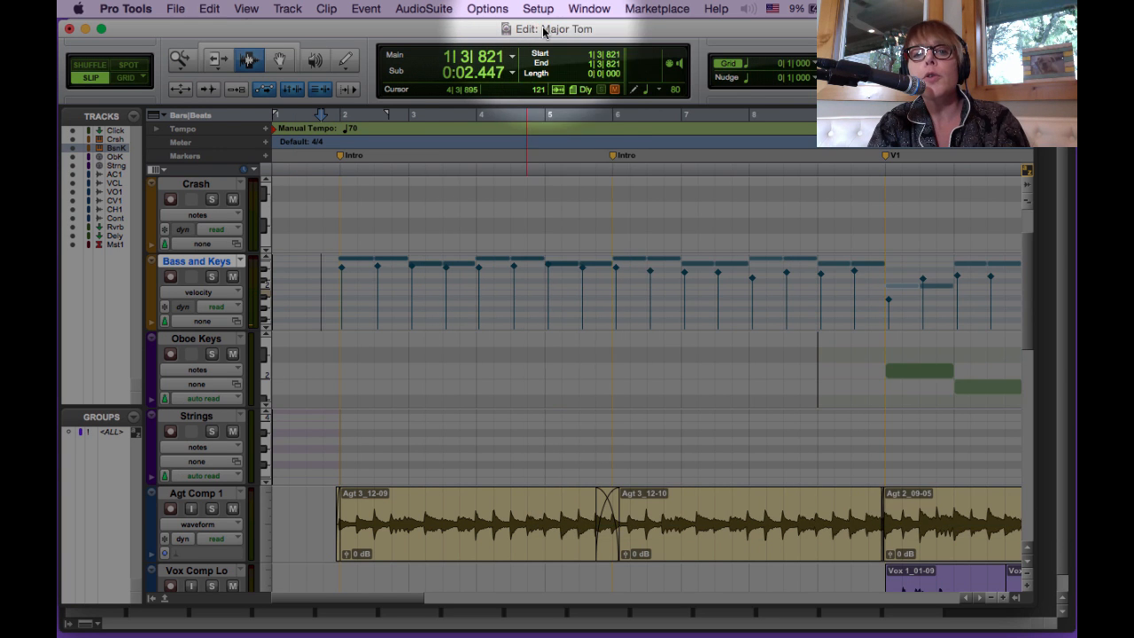
pyautogui.scroll(-10, 563, 443)
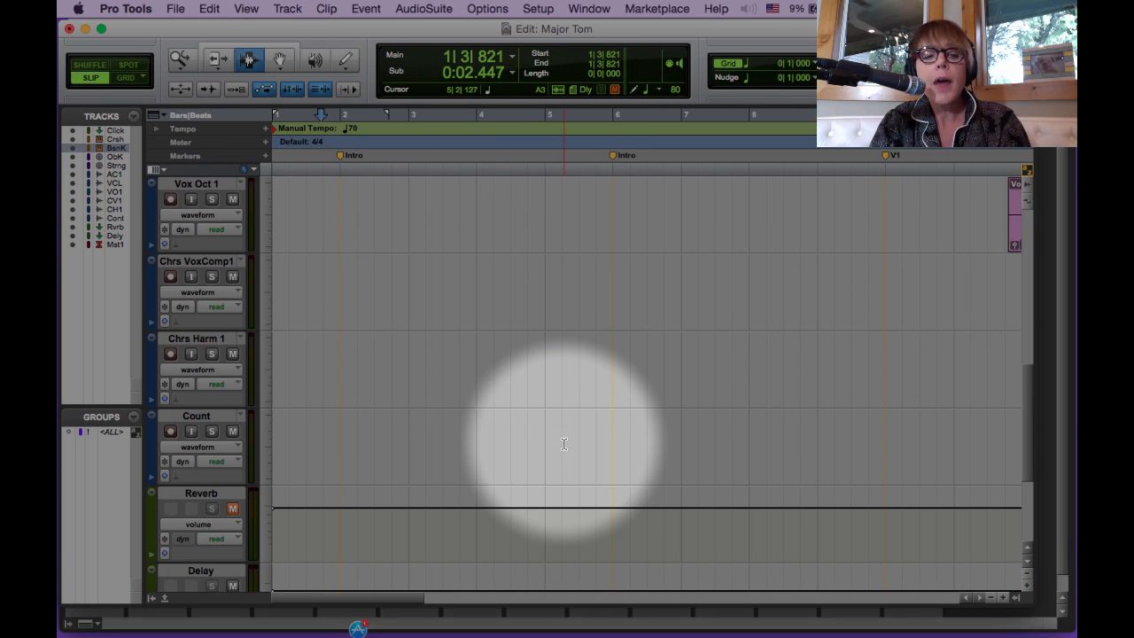
pyautogui.scroll(10, 563, 443)
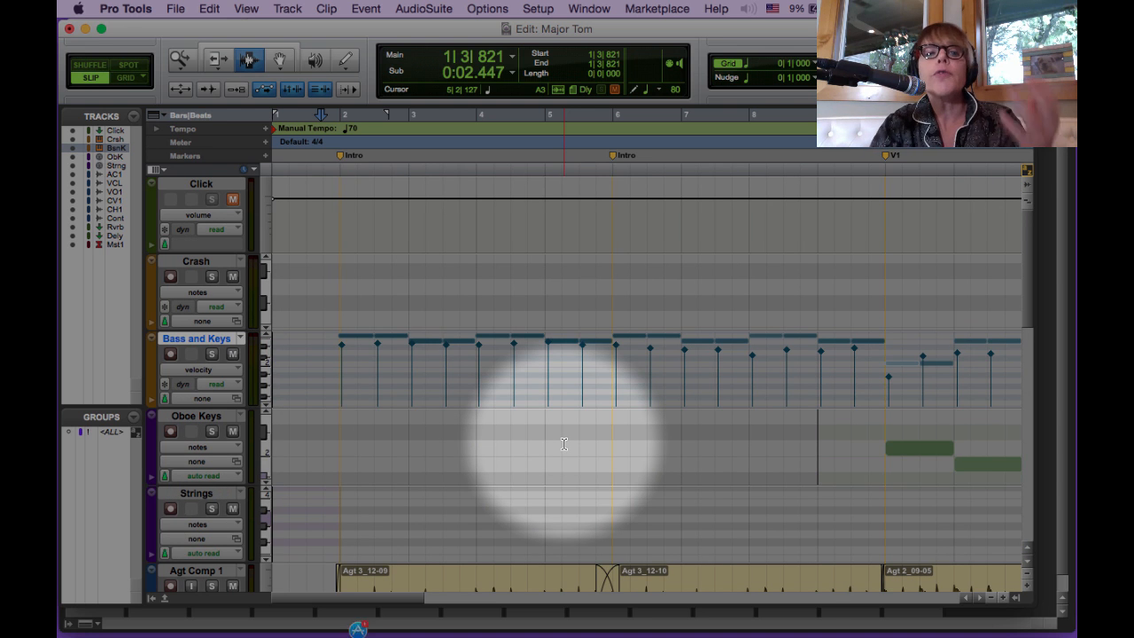
pyautogui.scroll(-15, 446, 416)
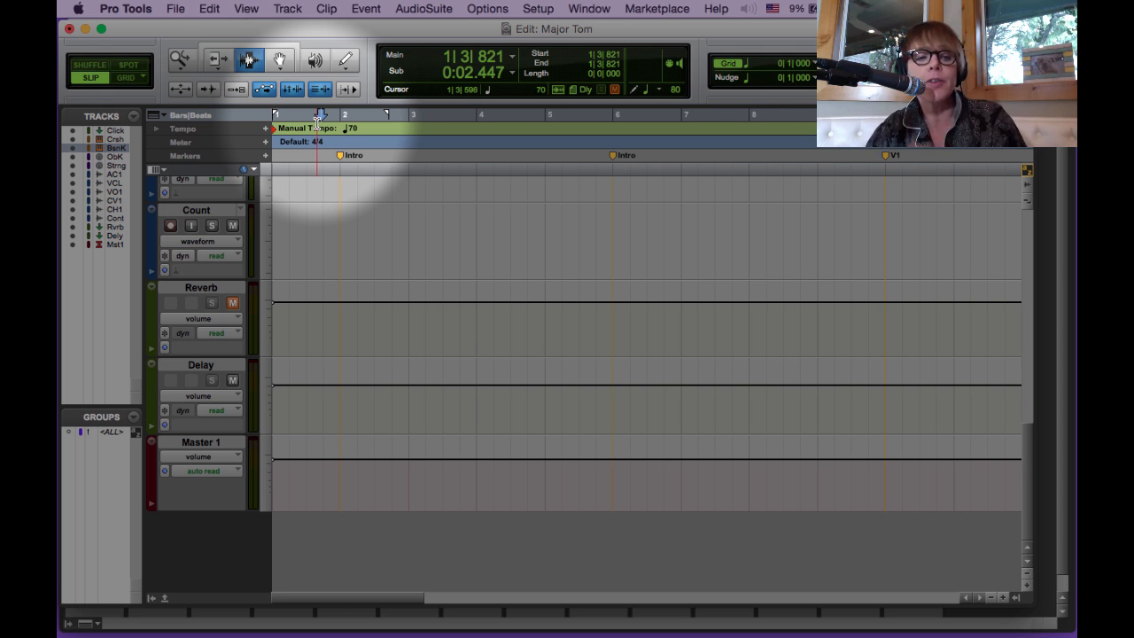
pyautogui.click(280, 60)
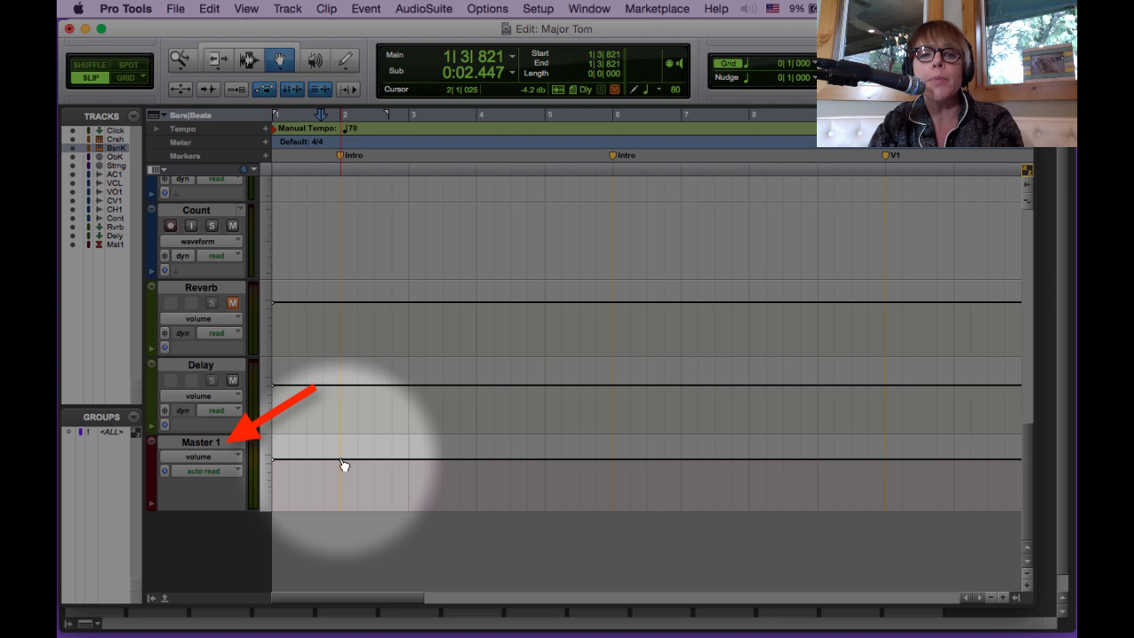
pyautogui.click(543, 460)
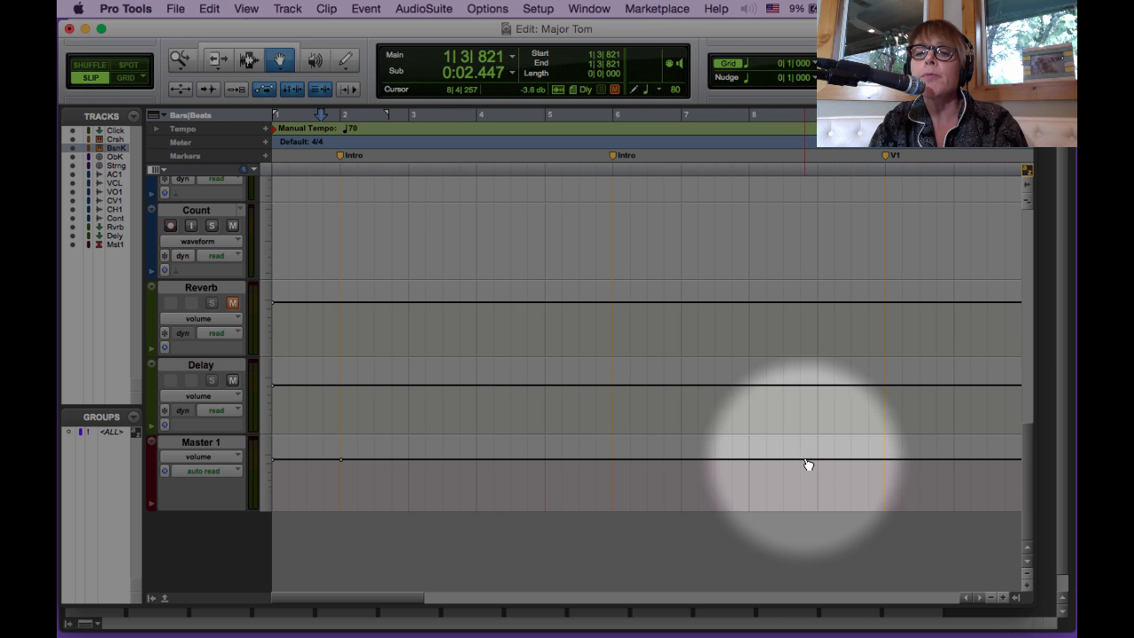
pyautogui.click(751, 460)
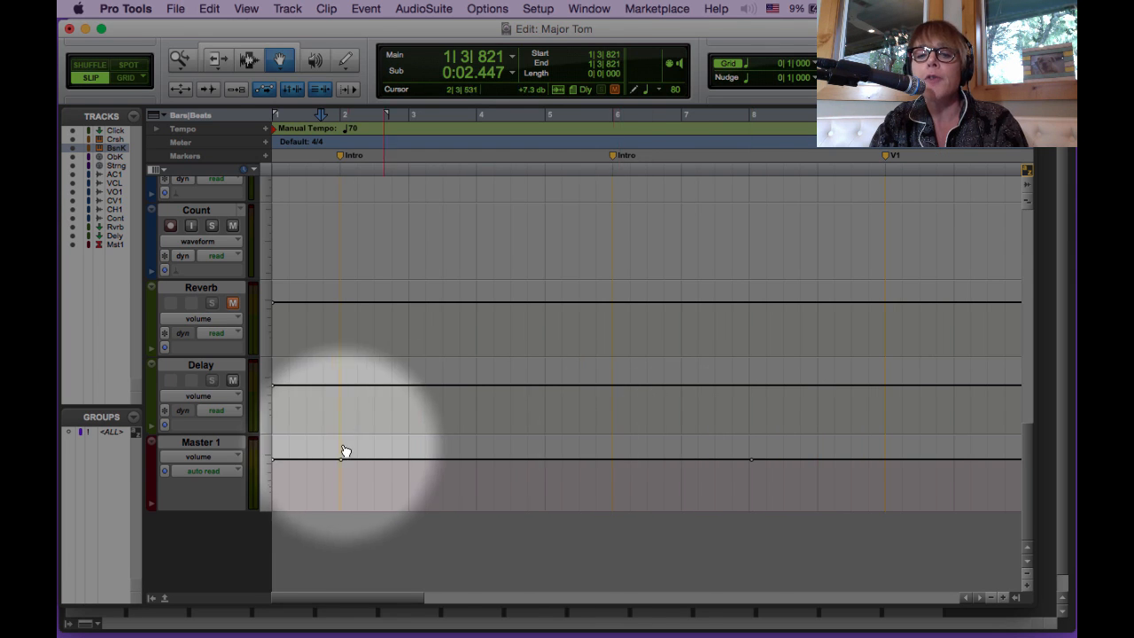
# Step: Lower the Master 1 volume breakpoint at bar 2 to -∞ dB and move it earlier to about 1|2 while playing the intro
pyautogui.moveTo(344, 461); pyautogui.dragTo(339, 508)
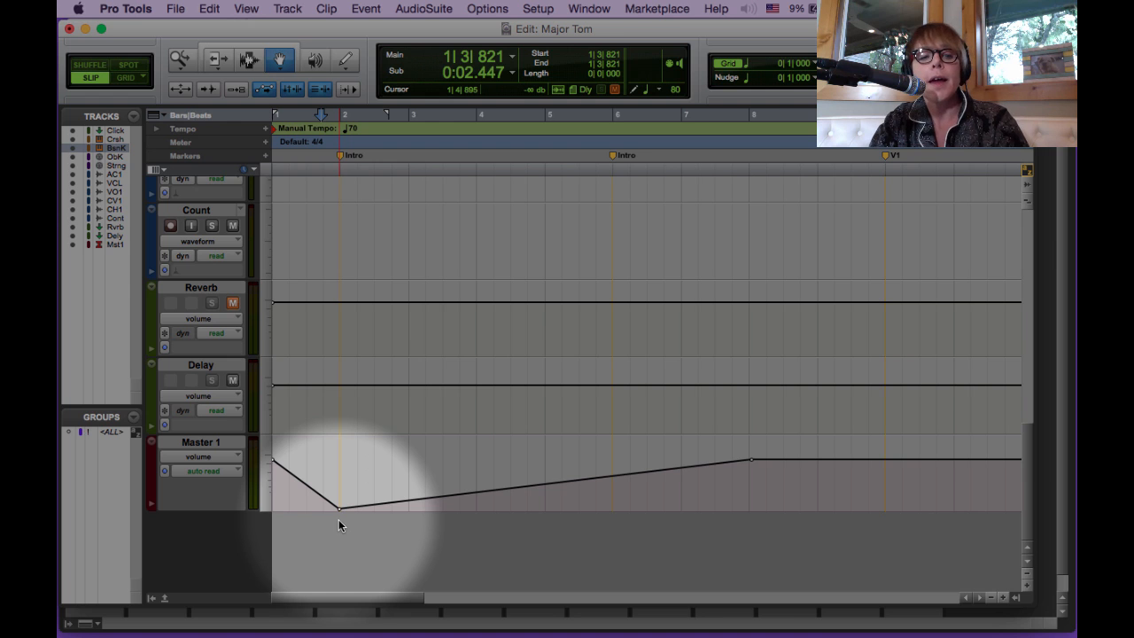
pyautogui.click(339, 508)
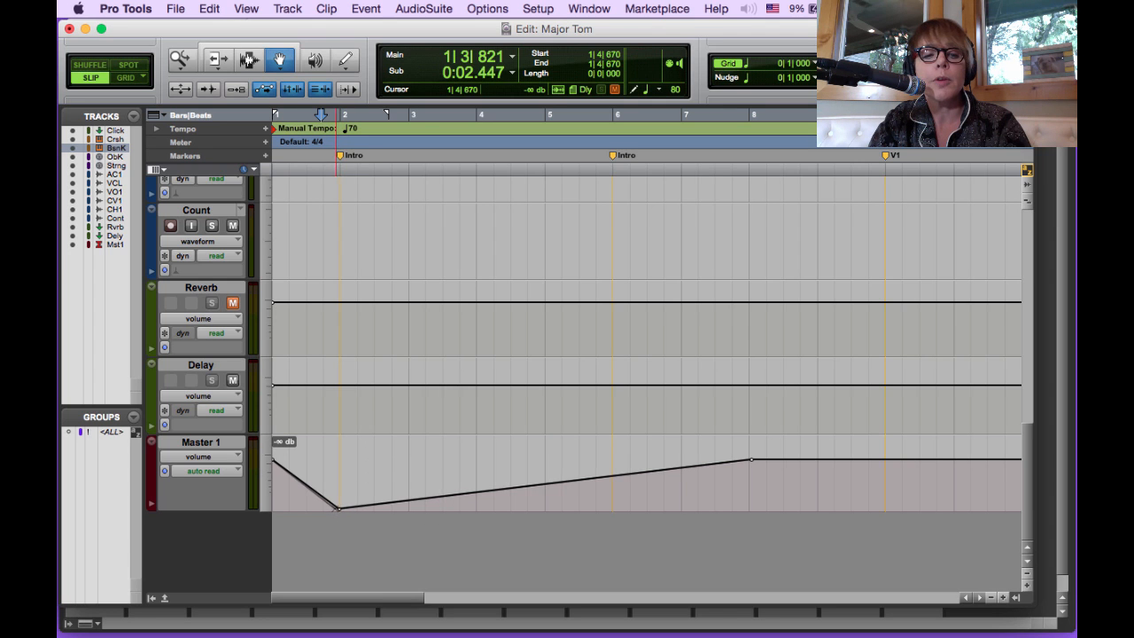
pyautogui.click(332, 510)
pyautogui.press('space')
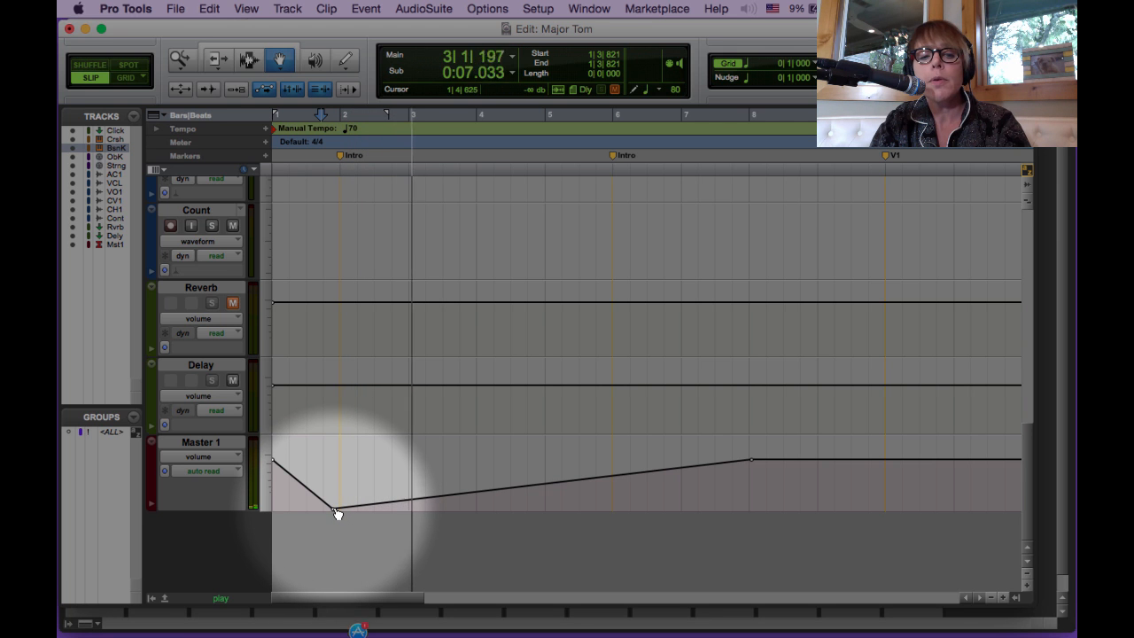
pyautogui.moveTo(334, 510); pyautogui.dragTo(295, 508)
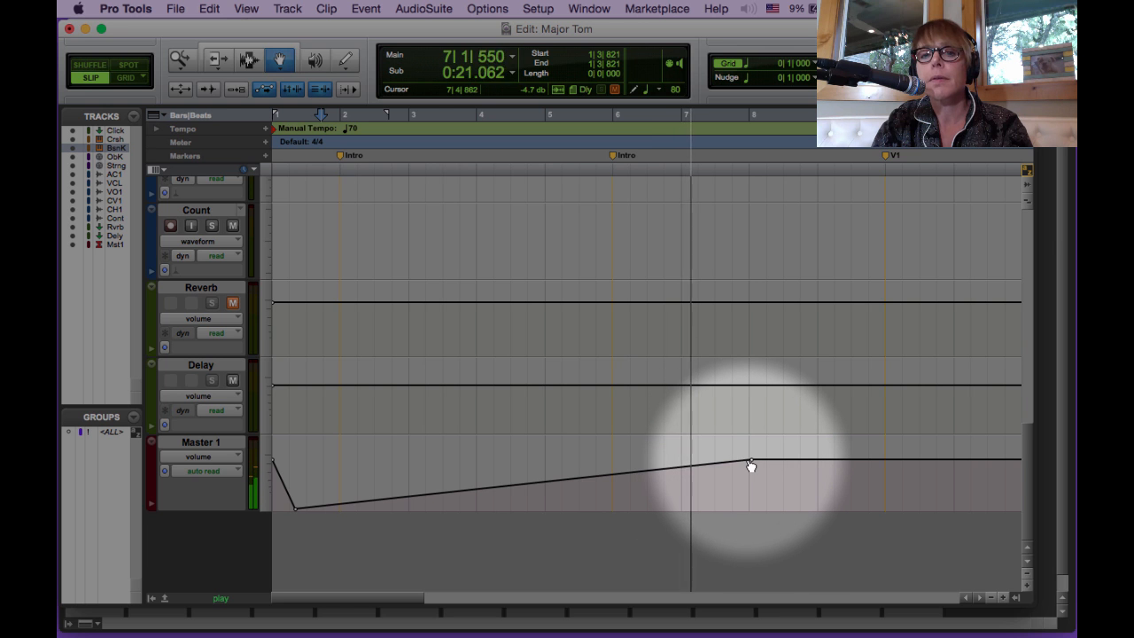
pyautogui.press('space')
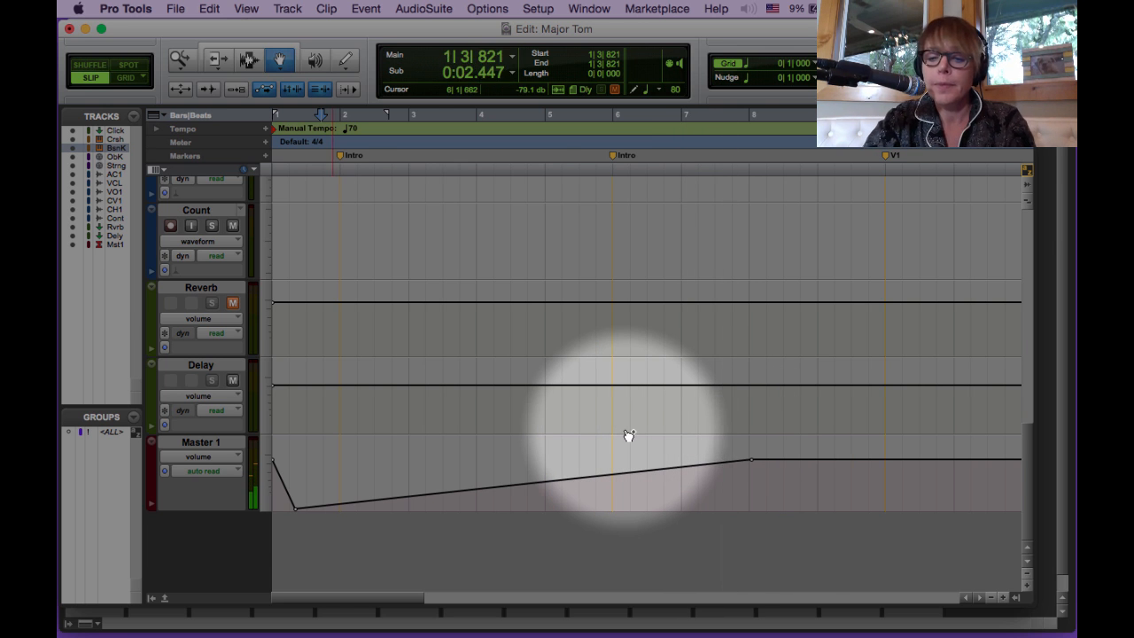
# Step: Switch the Bass and Keys track view from velocity to notes and move the Agt Comp 1 track directly below it
pyautogui.press('super+equal')
pyautogui.press('super+equal')
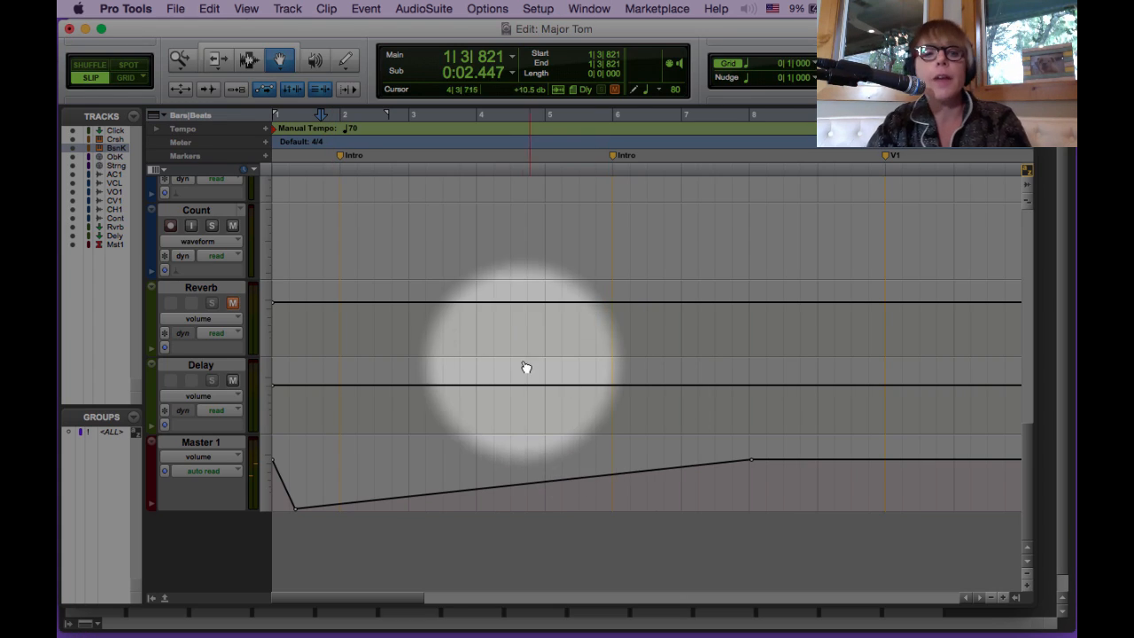
pyautogui.scroll(10, 526, 367)
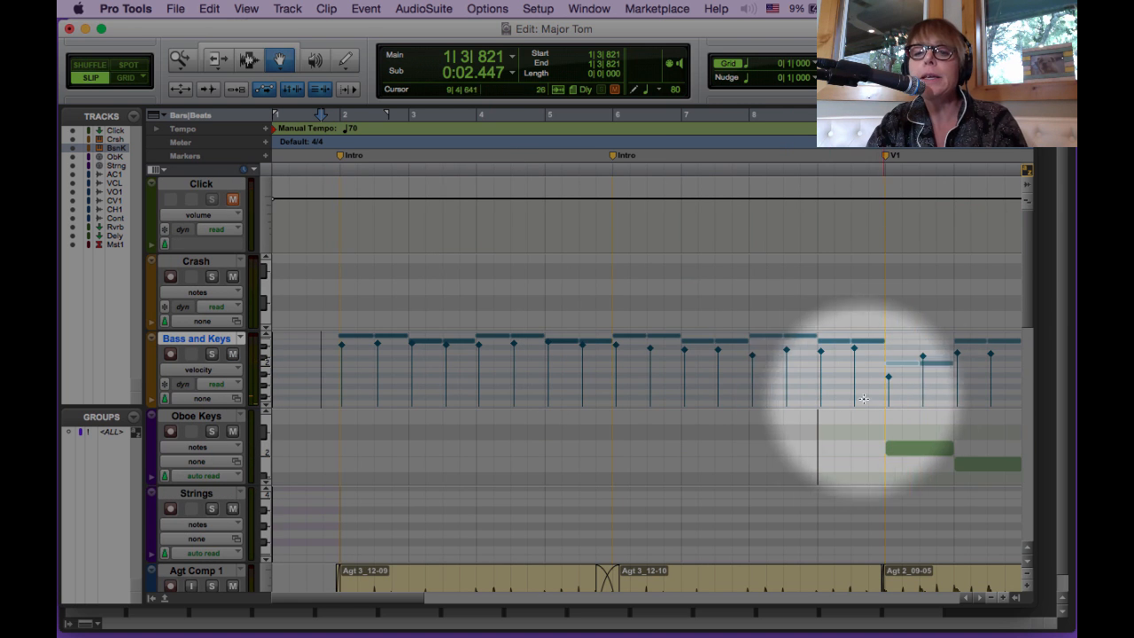
pyautogui.scroll(-5, 822, 393)
pyautogui.scroll(5, 629, 302)
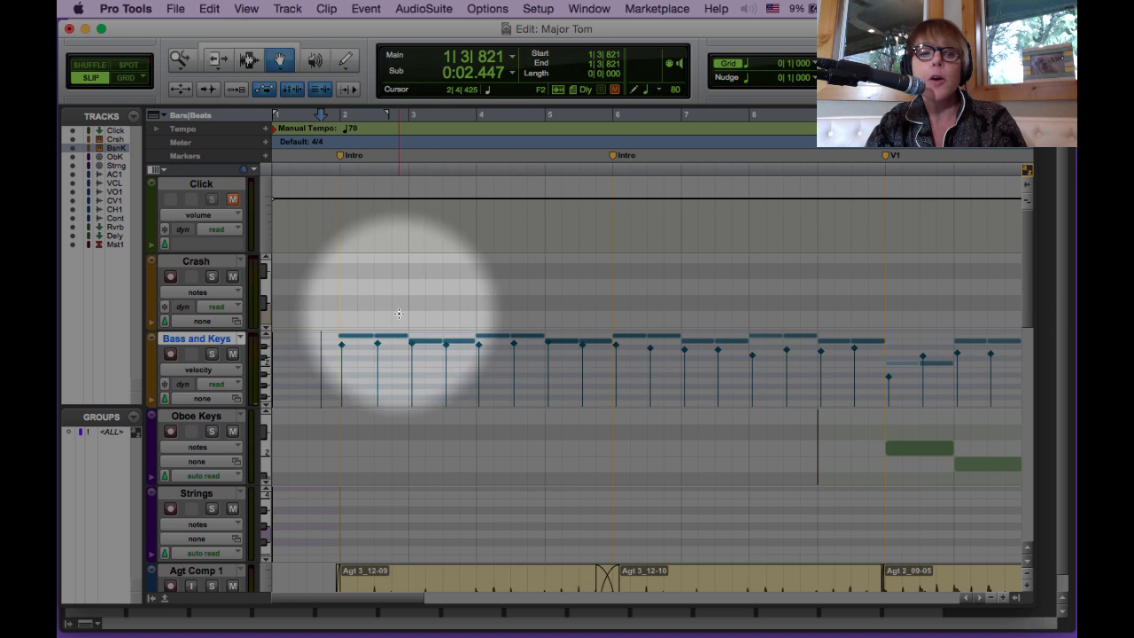
pyautogui.click(199, 369)
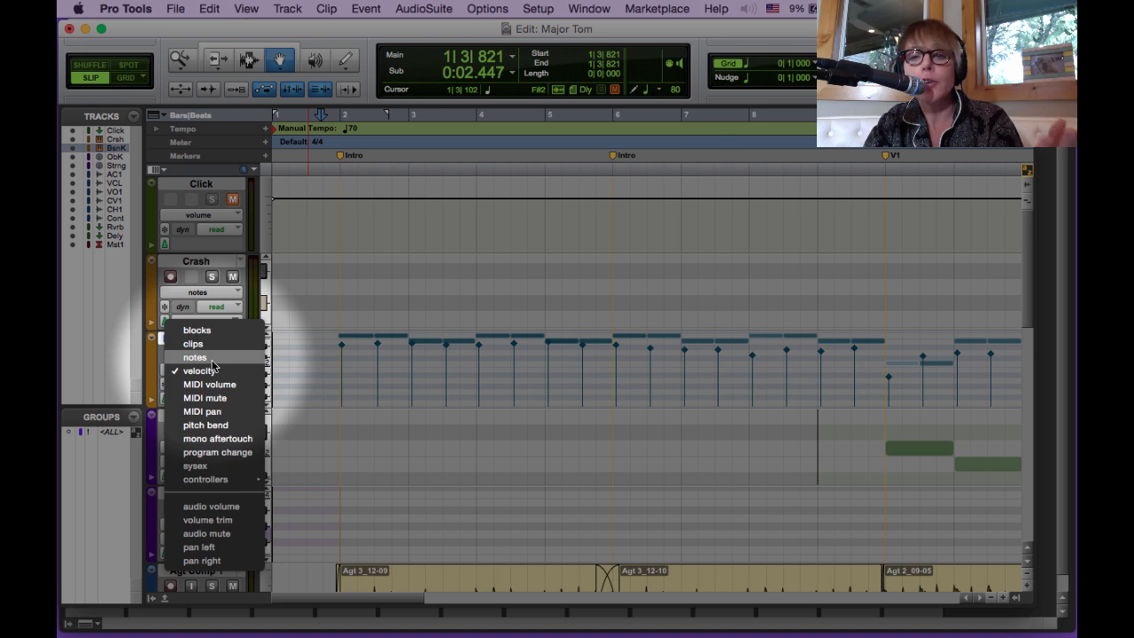
pyautogui.click(211, 359)
pyautogui.scroll(-3, 721, 393)
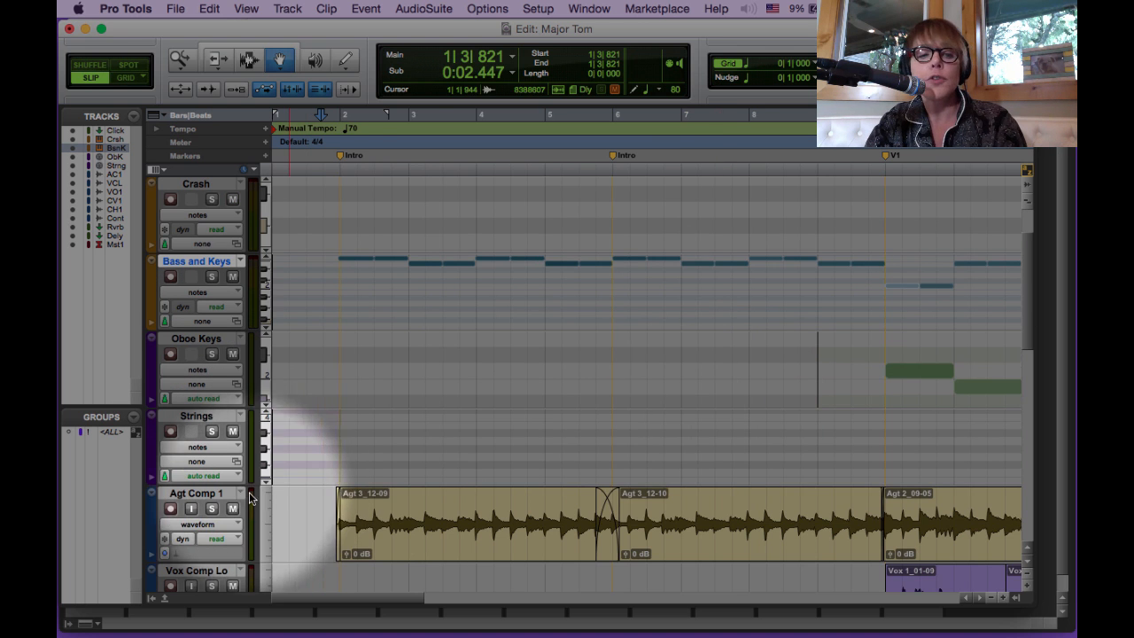
pyautogui.moveTo(200, 493); pyautogui.dragTo(215, 353)
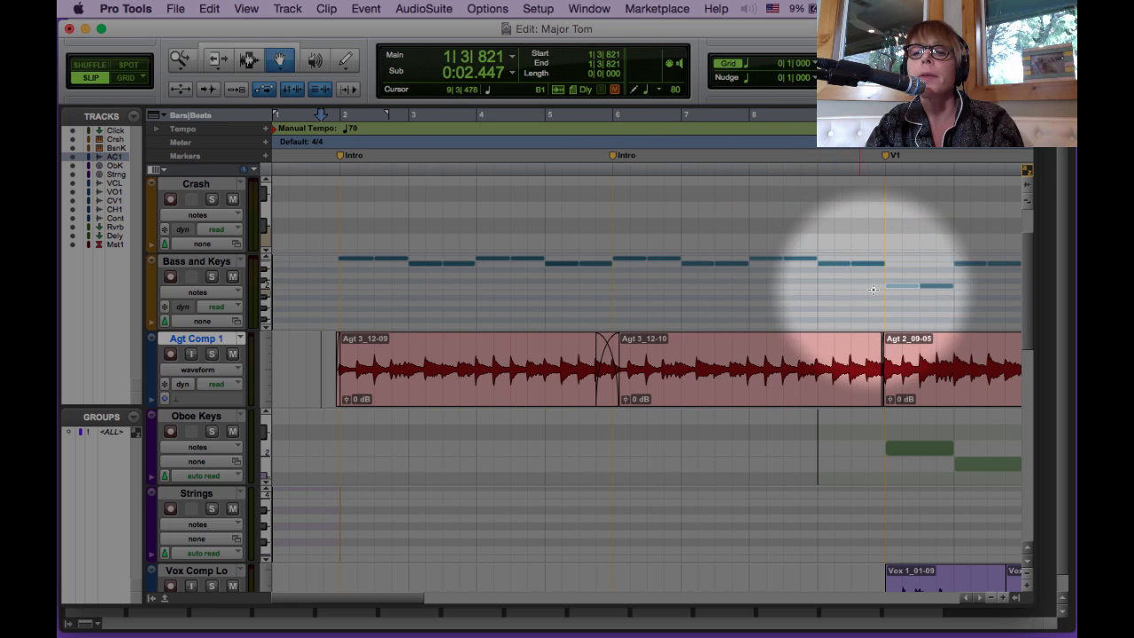
# Step: On Bass and Keys, trim the end of the 5|3 E2 note to 5|4|802 and start the bar 6 F2 note at 5|4|824
pyautogui.click(612, 286)
pyautogui.press('super+bracketright')
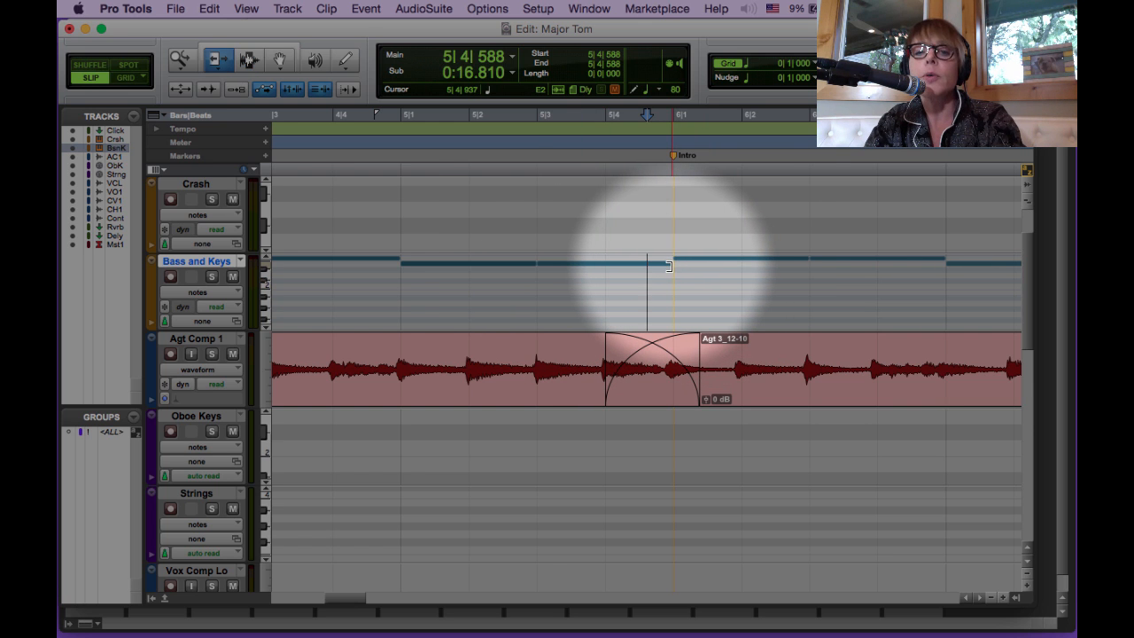
pyautogui.moveTo(667, 264); pyautogui.dragTo(661, 265)
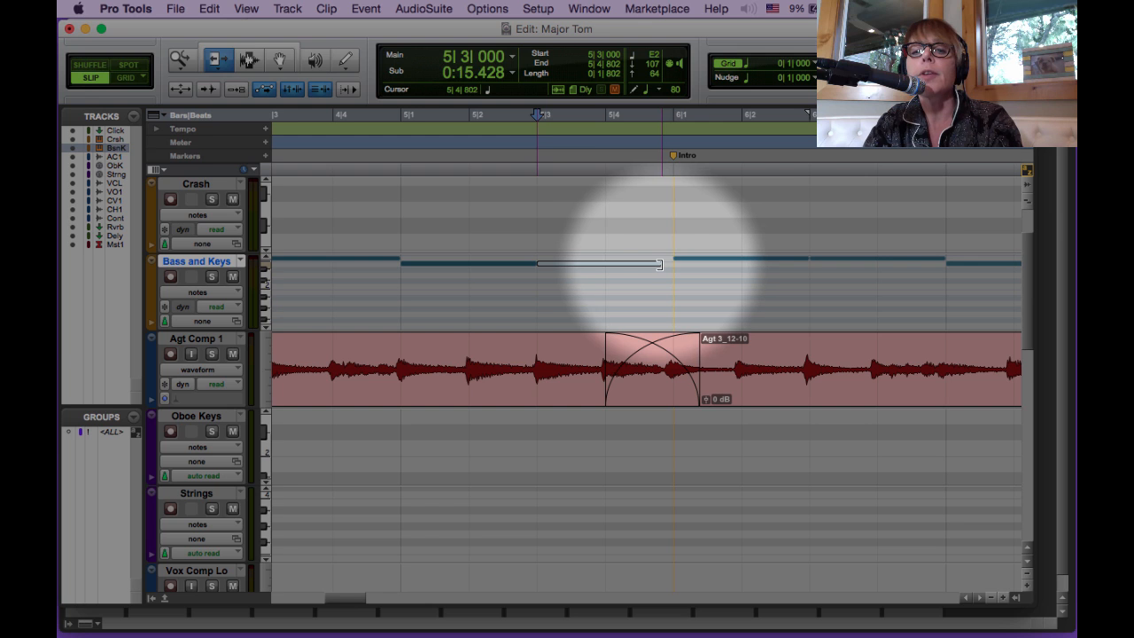
pyautogui.click(670, 259)
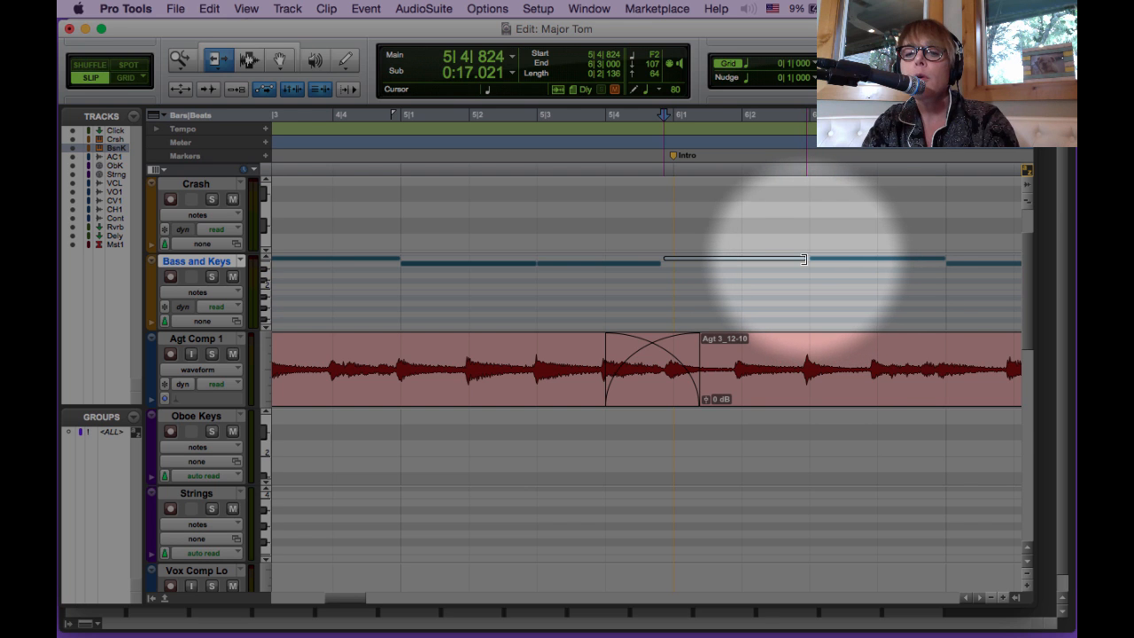
# Step: End the first bar 6 F2 note at 6|2|859 and pull the next F2 and bar 7 E2 starts to 6|2|848 and 6|4|849
pyautogui.moveTo(803, 259); pyautogui.dragTo(801, 259)
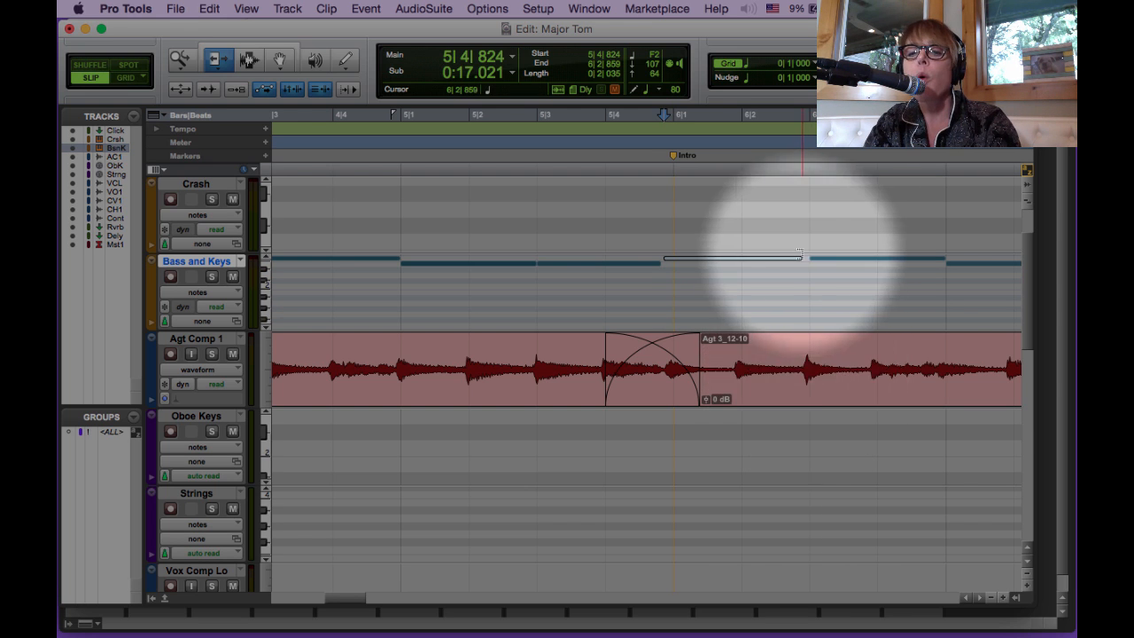
pyautogui.moveTo(808, 258); pyautogui.dragTo(804, 258)
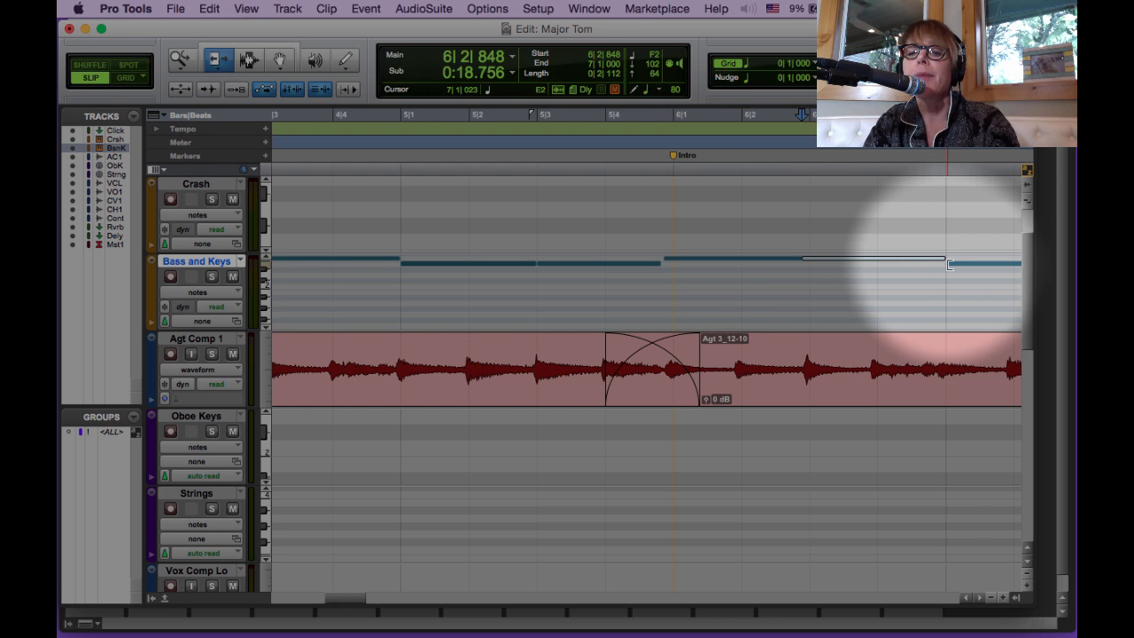
pyautogui.hscroll(3, 944, 258)
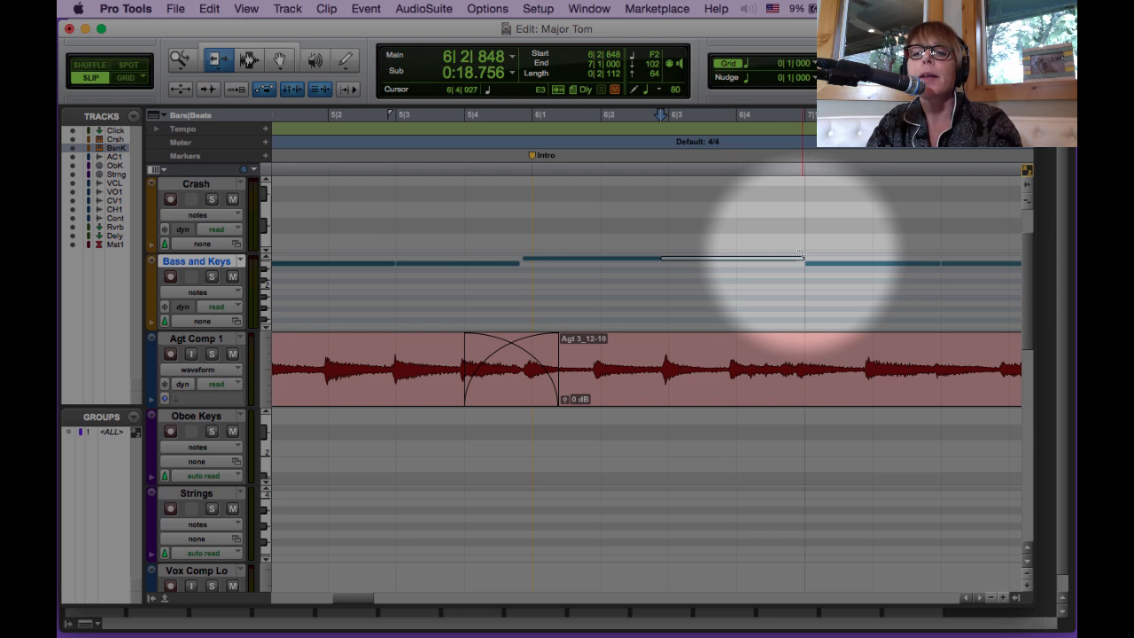
pyautogui.moveTo(801, 258); pyautogui.dragTo(804, 262)
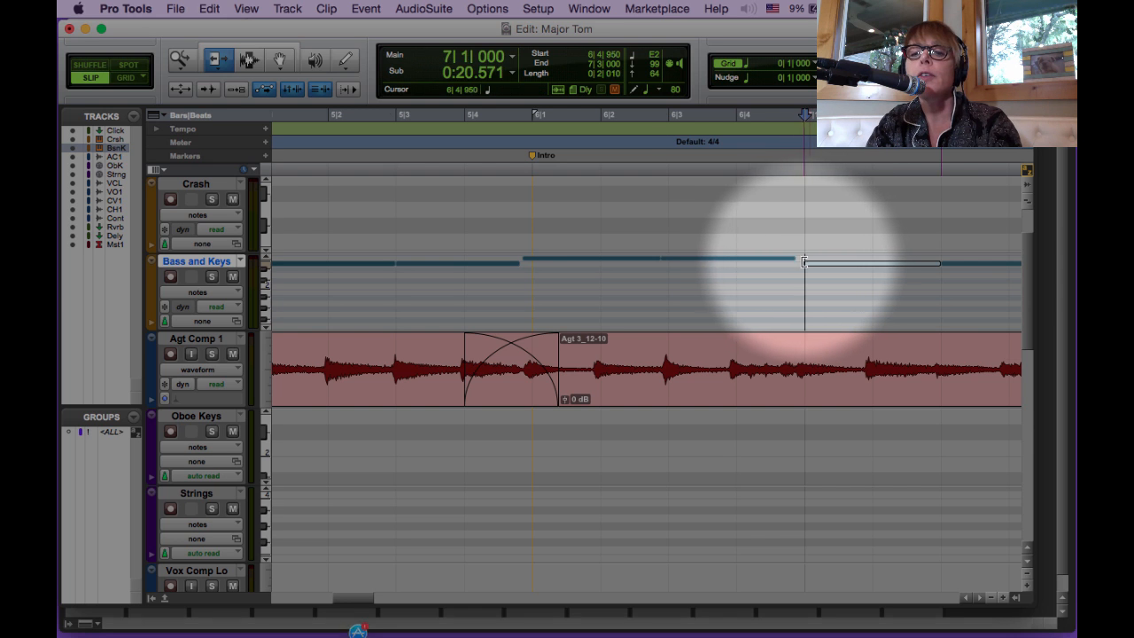
# Step: Trim the end of the 7|3 E2 note to 7|4|862 and extend the start of the bar 8 F2 note to 7|4|839
pyautogui.hscroll(5, 836, 255)
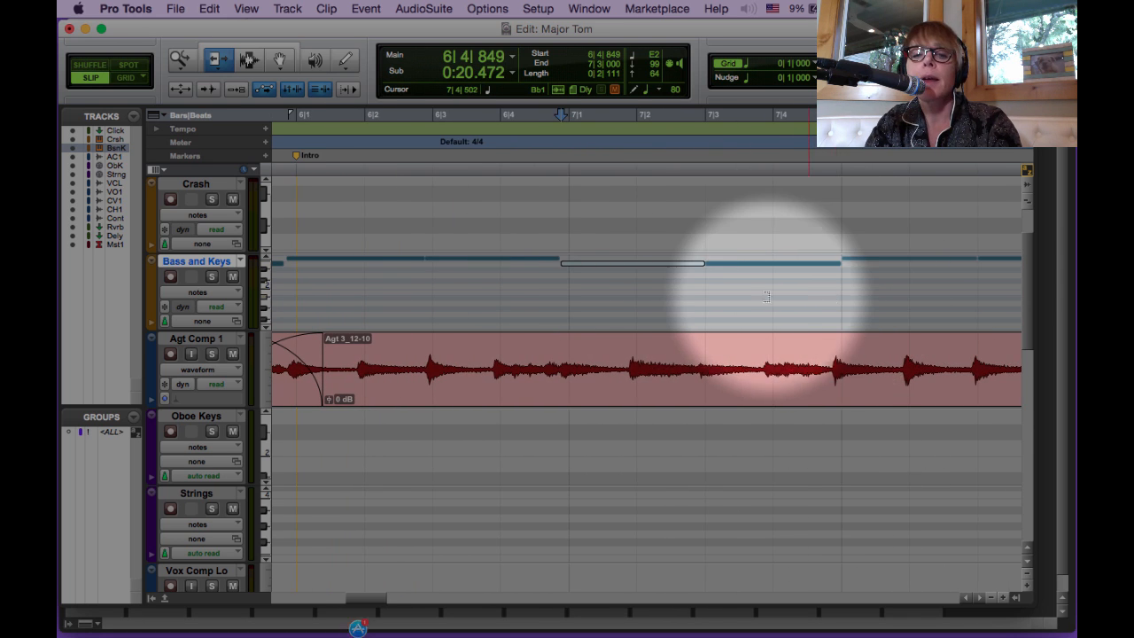
pyautogui.click(836, 263)
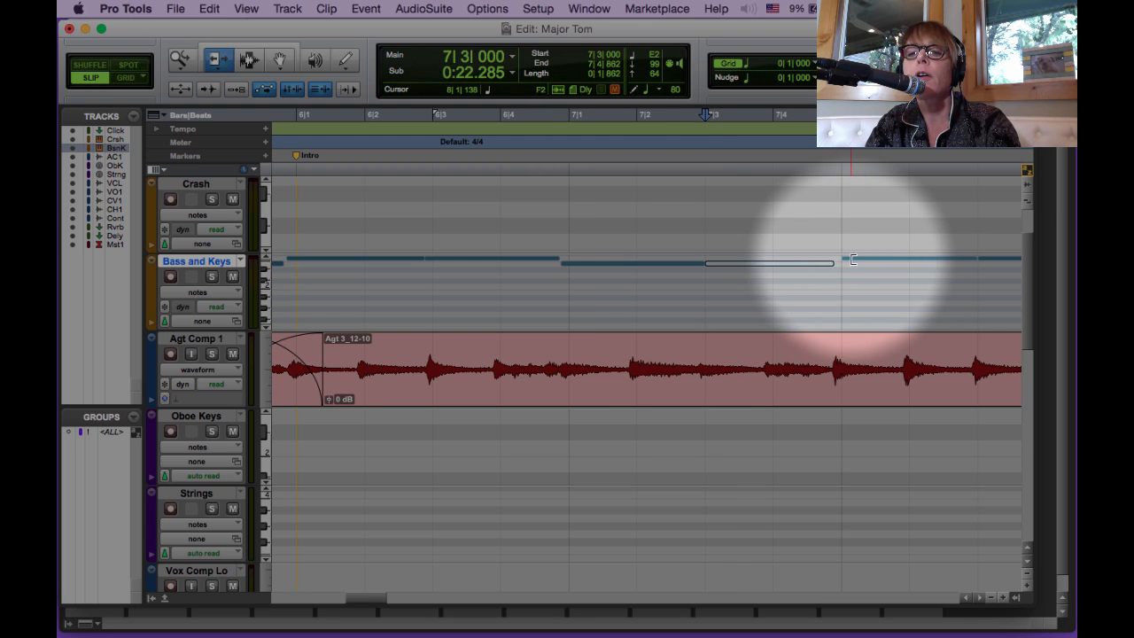
pyautogui.click(847, 258)
# Step: Start the 8|3 F2 bass note slightly early against the guitar and extend the start of the bar 9 E2 note to 8|4|842
pyautogui.hscroll(4, 848, 297)
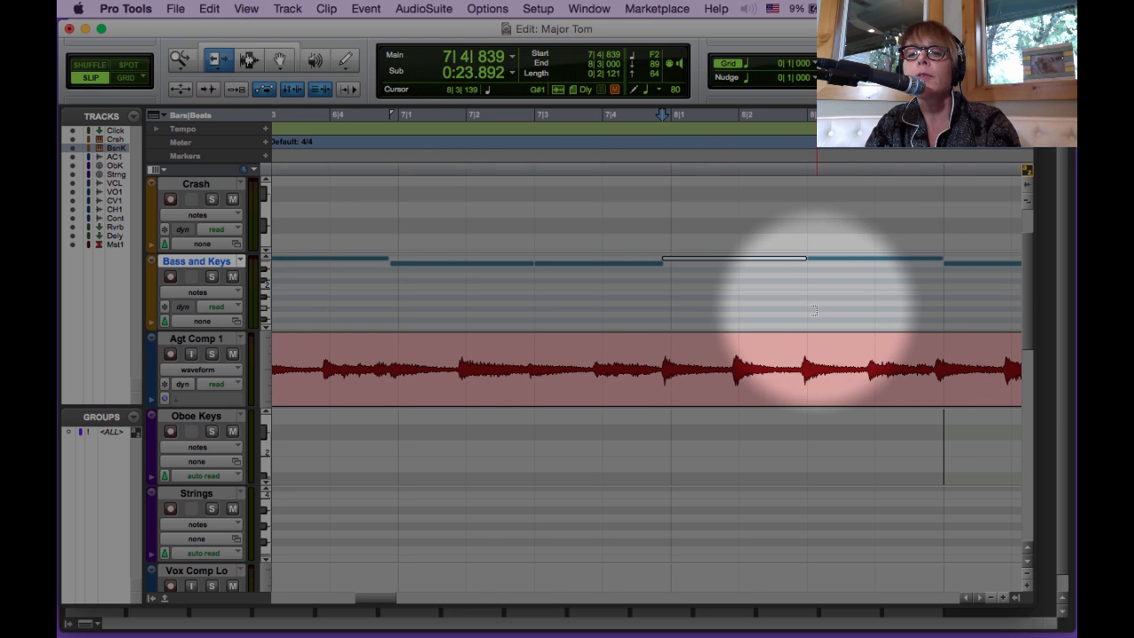
pyautogui.click(806, 258)
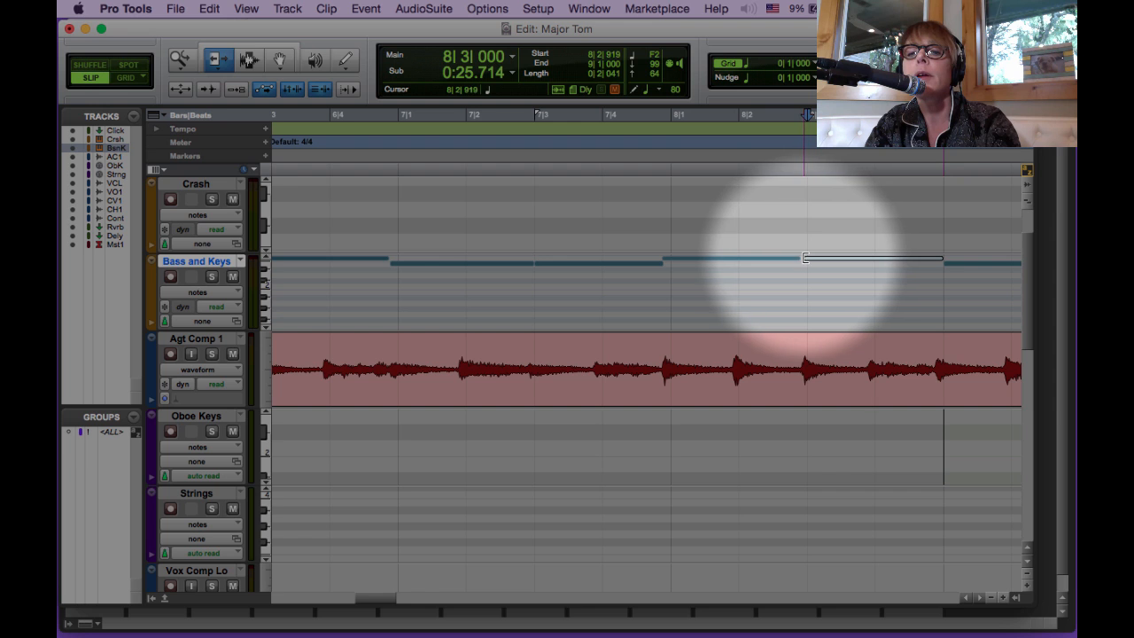
pyautogui.click(941, 262)
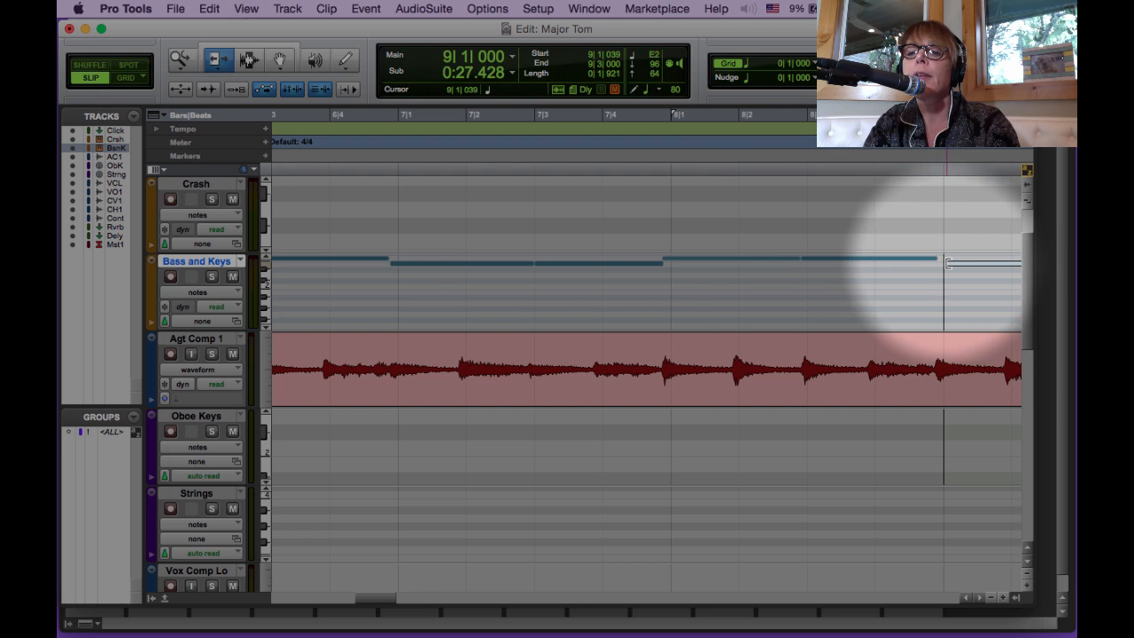
# Step: Extend the start of the 9|3 E2 bass note back to 9|2|887, shortening the note before it to match
pyautogui.hscroll(5, 936, 264)
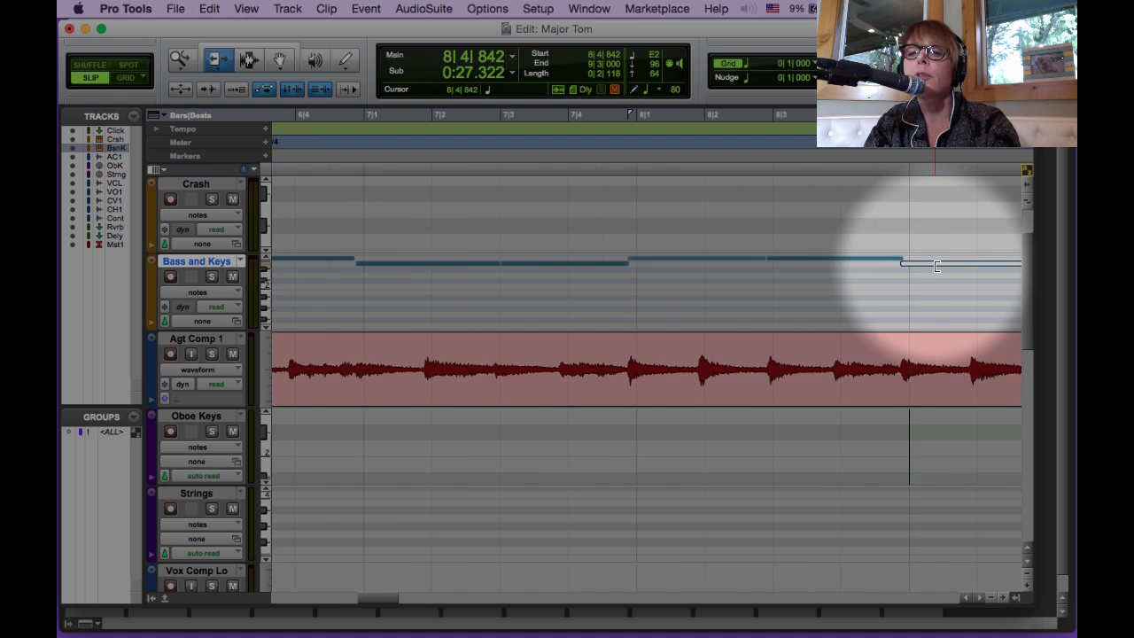
pyautogui.scroll(1, 934, 264)
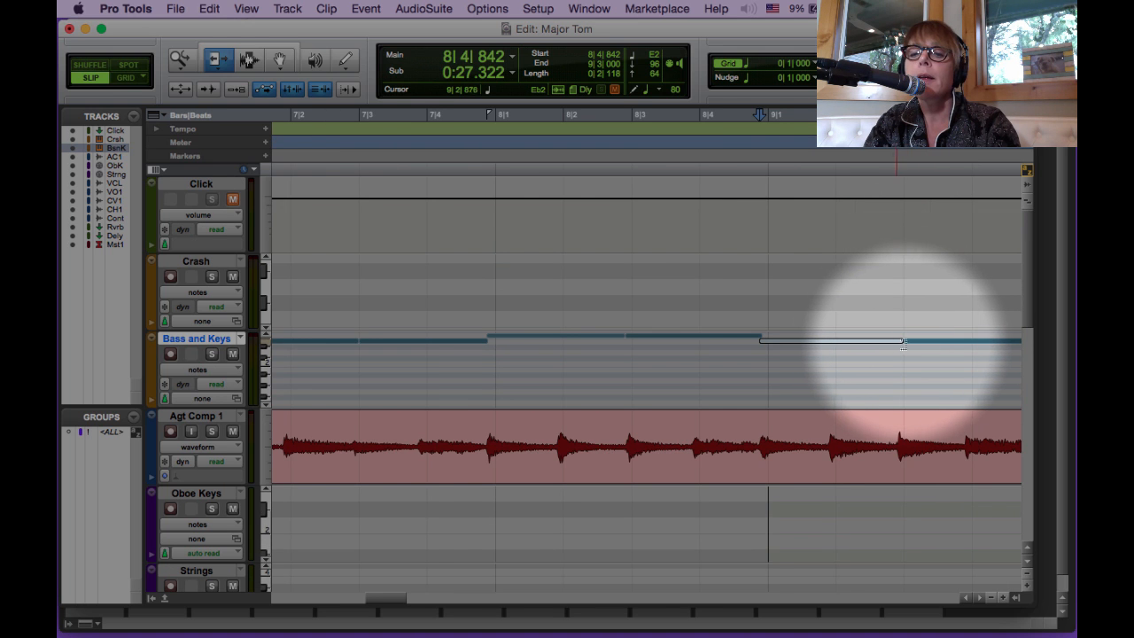
pyautogui.hscroll(2, 909, 339)
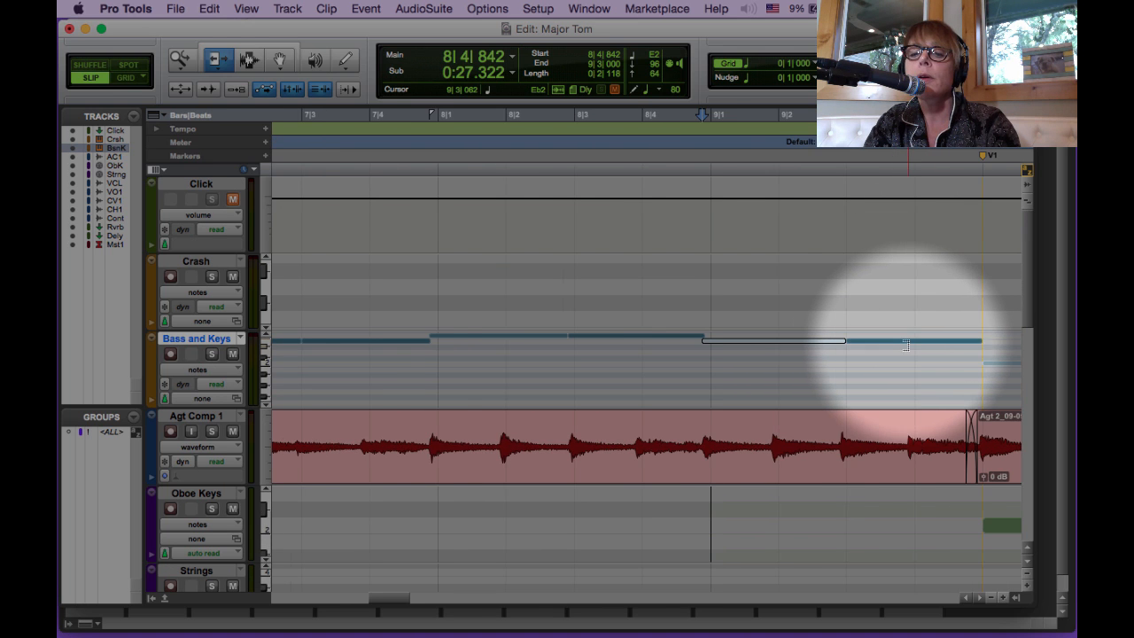
pyautogui.click(848, 340)
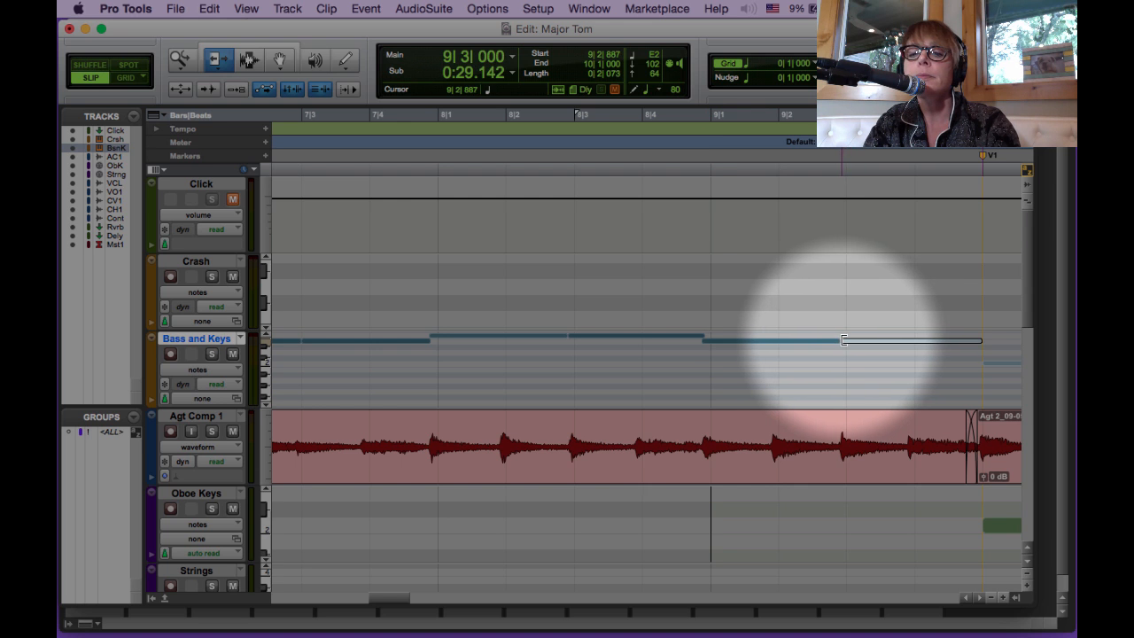
pyautogui.moveTo(844, 340); pyautogui.dragTo(844, 340)
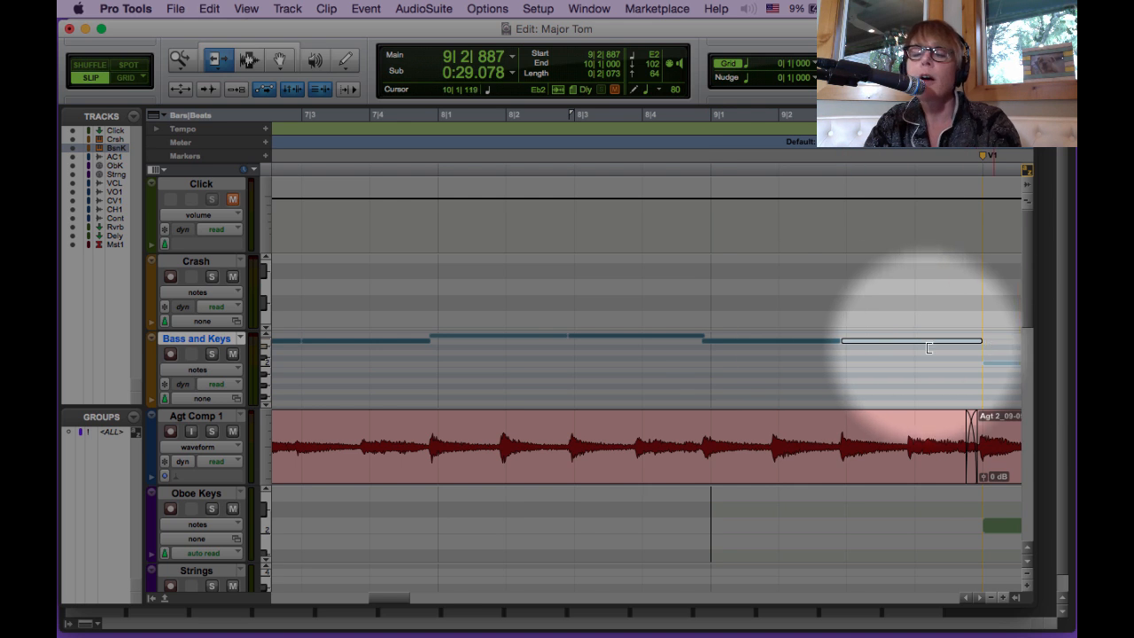
# Step: Return to the Master 1 volume automation and play from 1|1|000 to check the fade-in
pyautogui.press('r')
pyautogui.press('r')
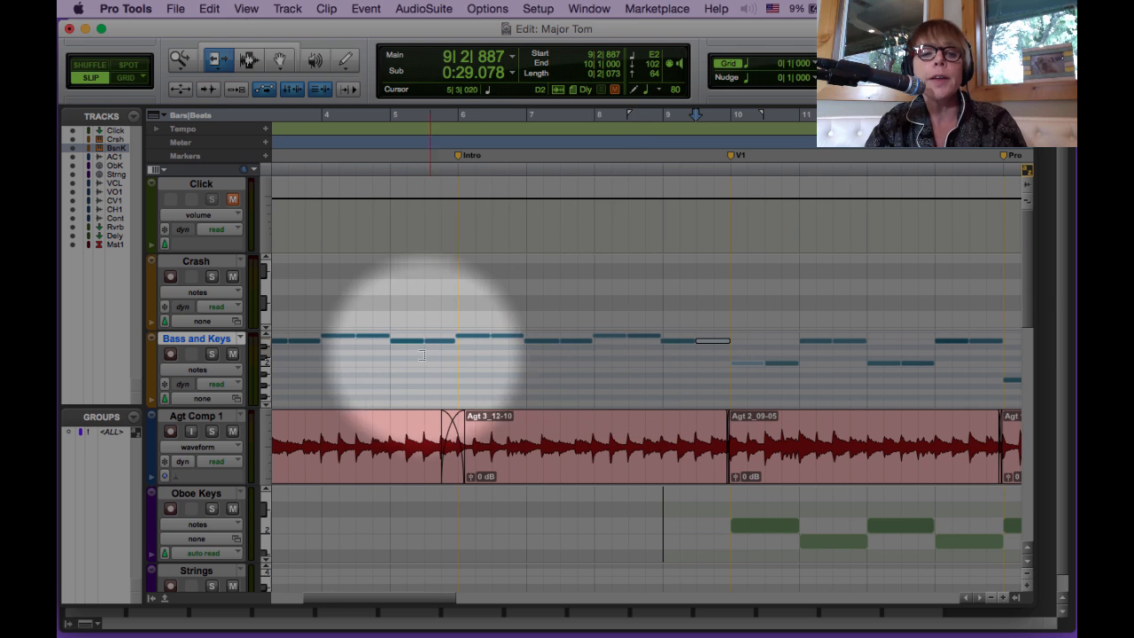
pyautogui.scroll(-15, 481, 329)
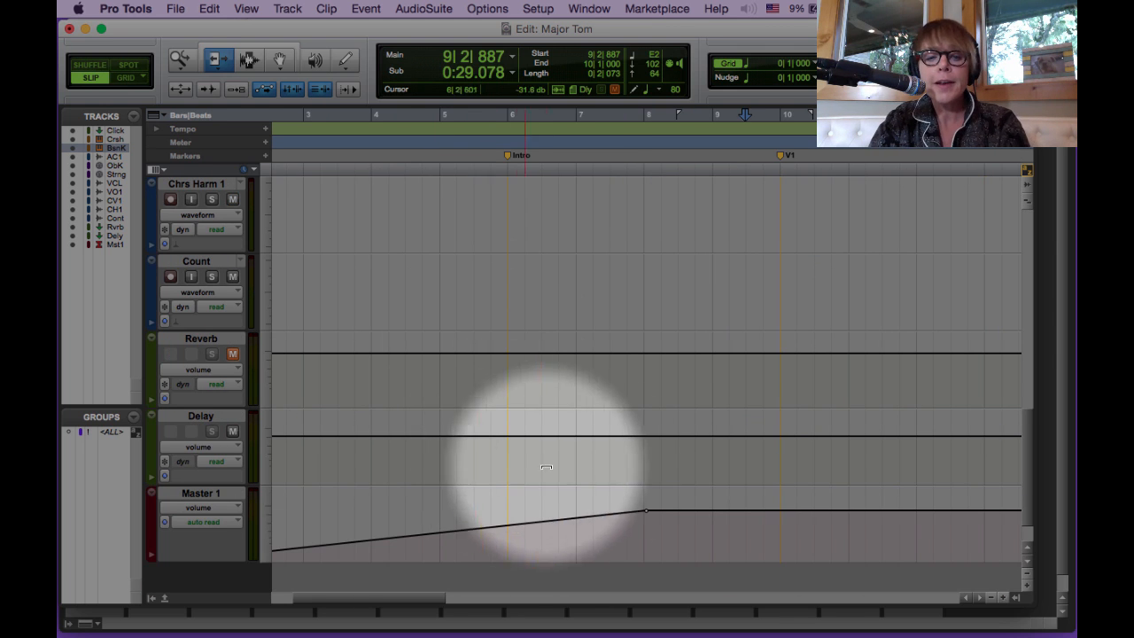
pyautogui.press('r')
pyautogui.press('r')
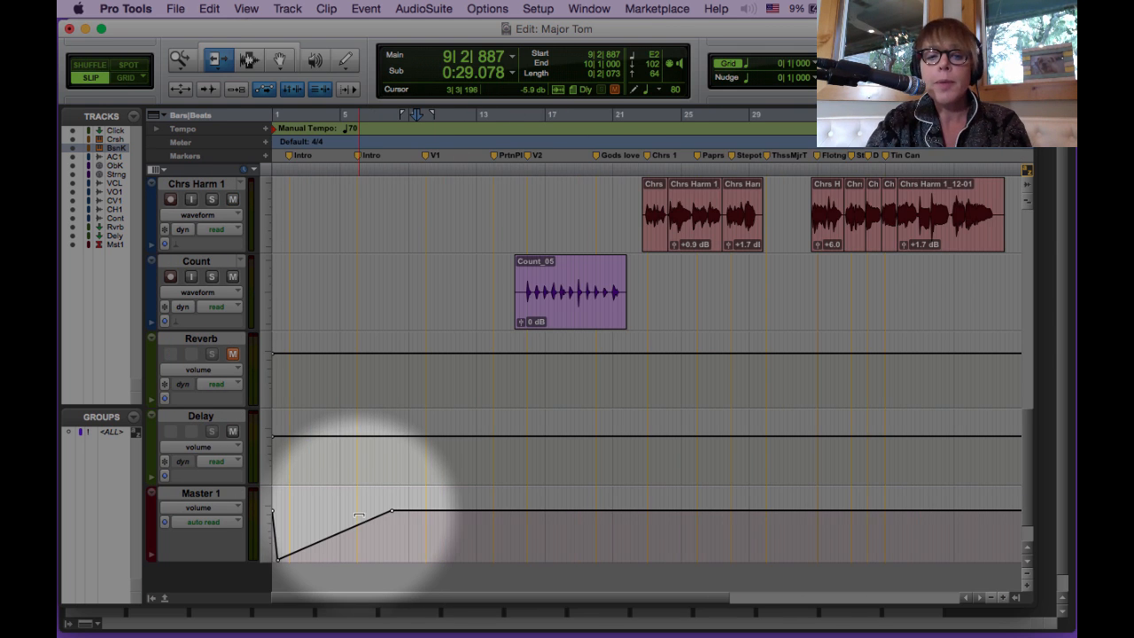
pyautogui.scroll(-2, 327, 566)
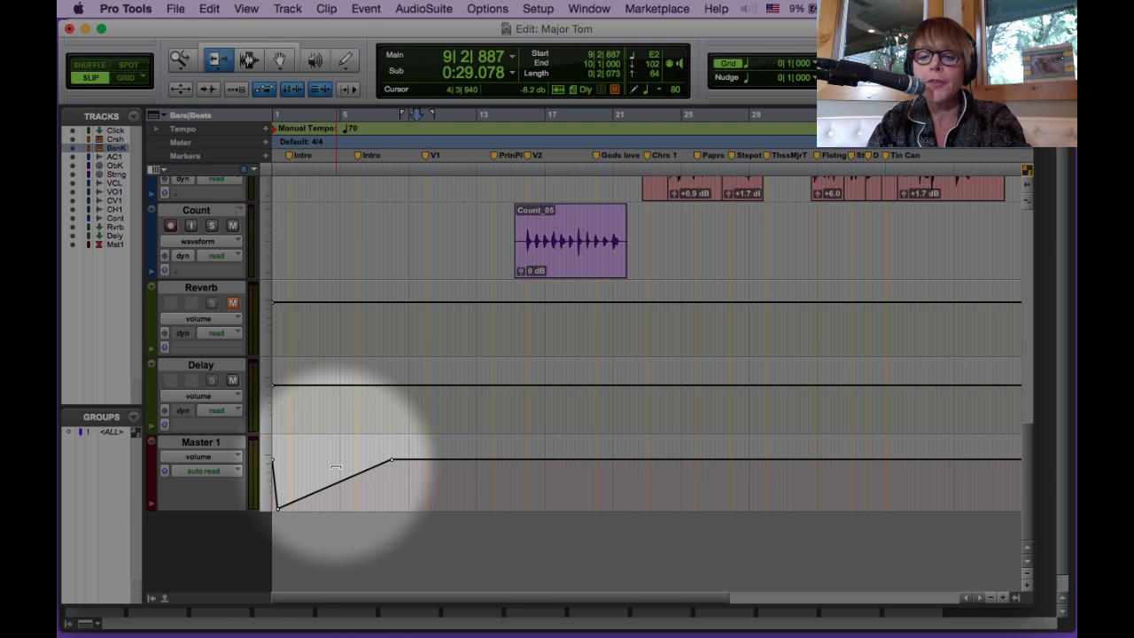
pyautogui.press('F7')
pyautogui.click(277, 486)
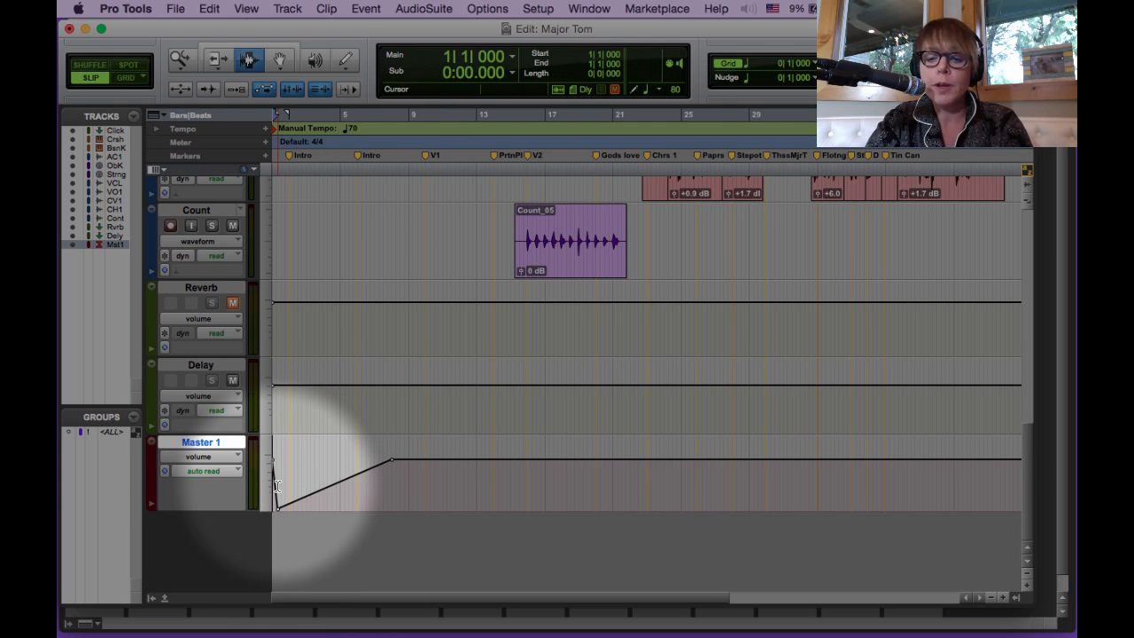
pyautogui.press('t')
pyautogui.press('t')
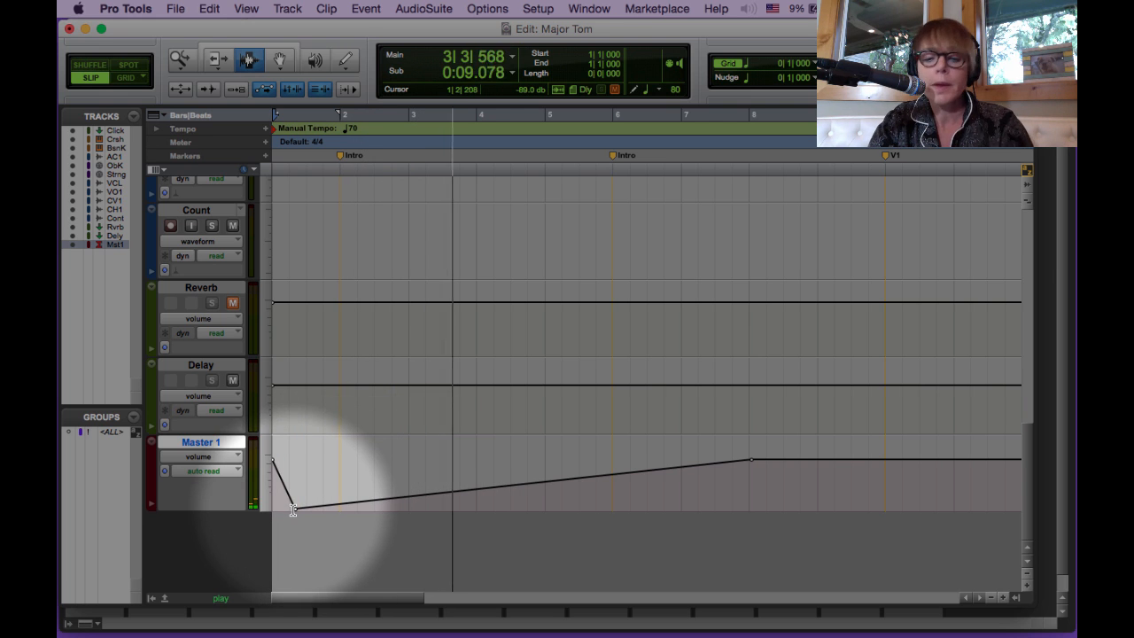
pyautogui.press('super+4')
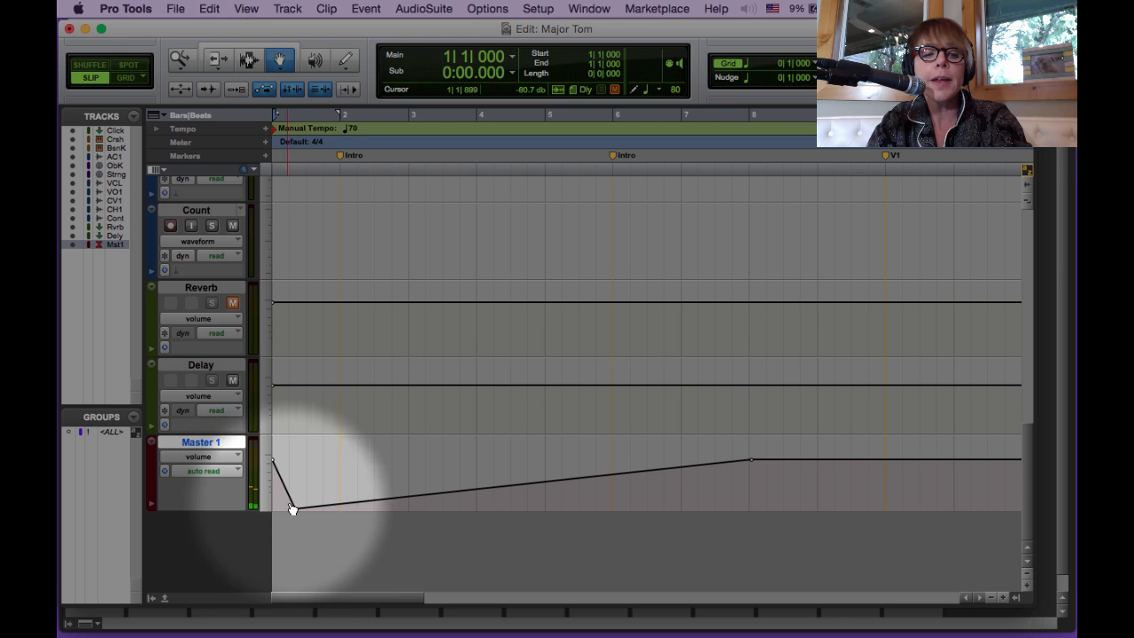
# Step: Raise the low point of the Master 1 volume fade-in slightly and play from 1|3|956 to check it
pyautogui.moveTo(296, 511); pyautogui.dragTo(301, 506)
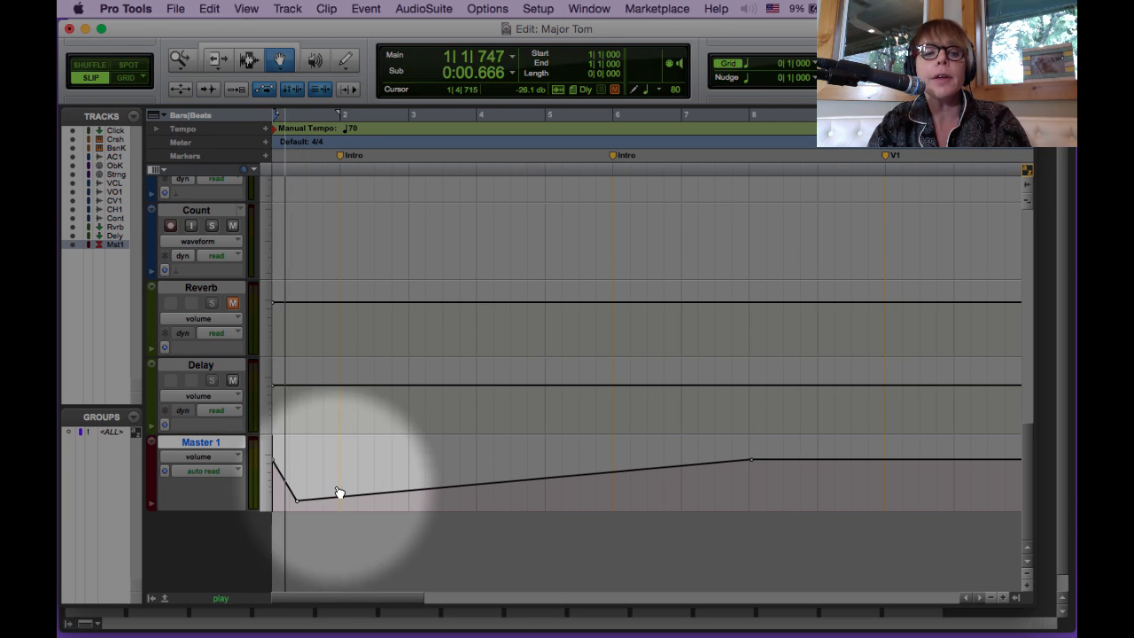
pyautogui.press('space')
pyautogui.press('super+3')
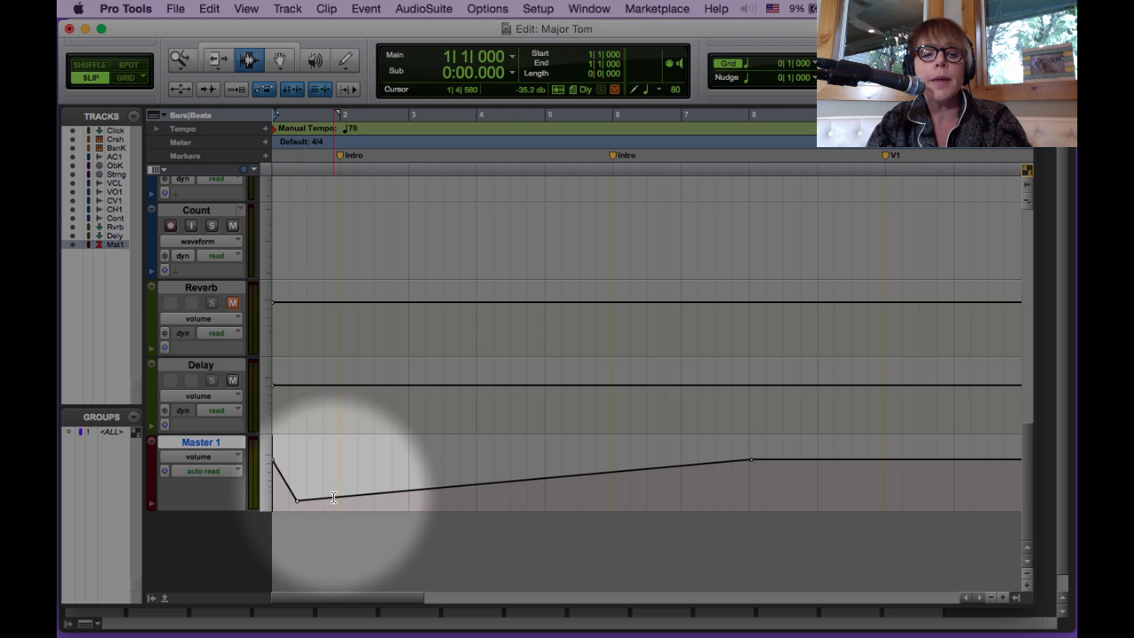
pyautogui.click(323, 500)
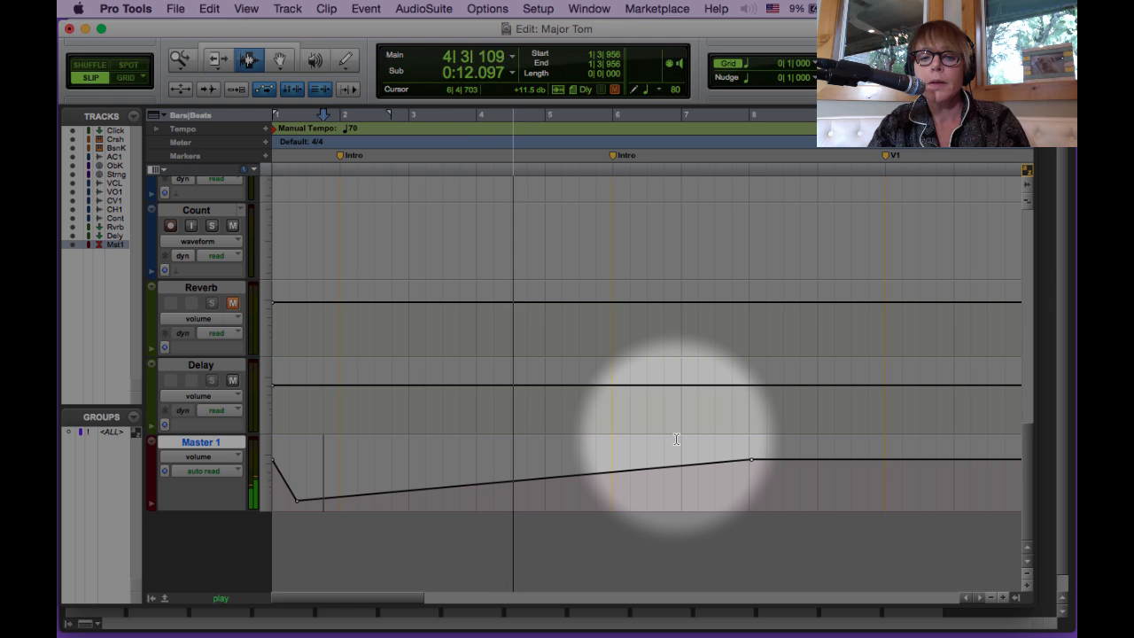
# Step: Fit the whole session in view, inspect the Oboe Keys note velocities, and return that track to notes view
pyautogui.doubleClick(178, 60)
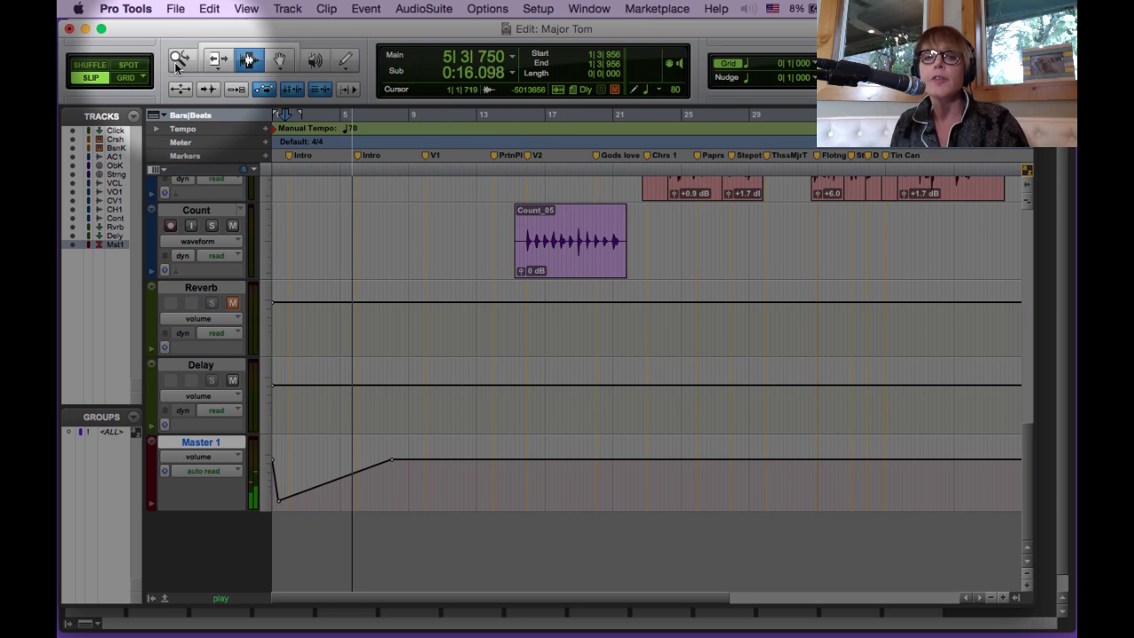
pyautogui.scroll(10, 367, 248)
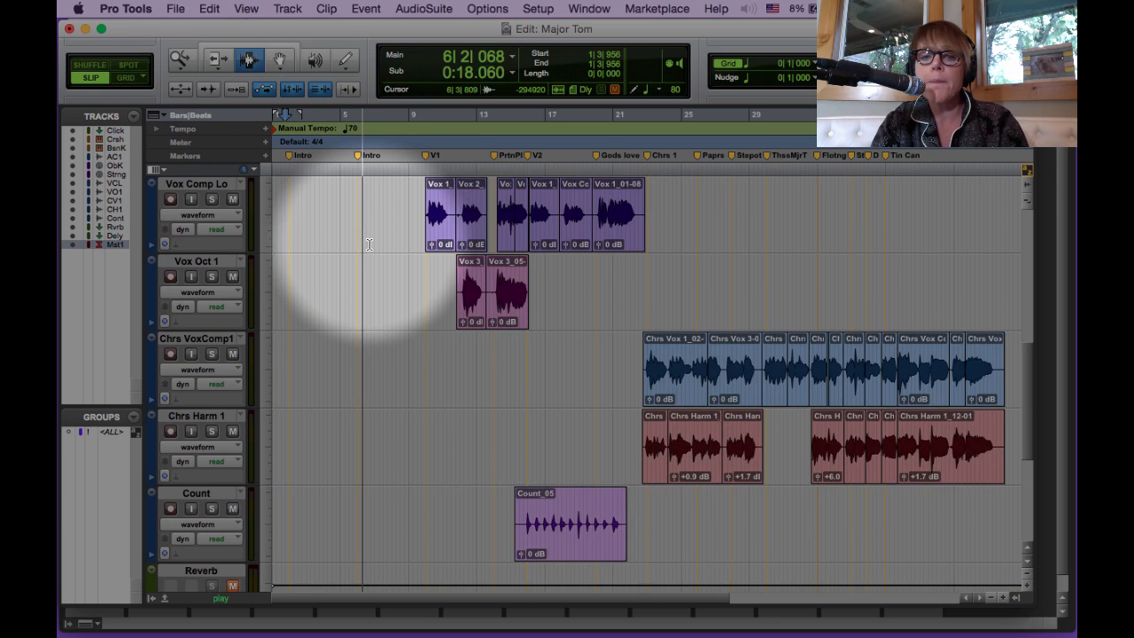
pyautogui.scroll(-3, 366, 244)
pyautogui.scroll(5, 372, 245)
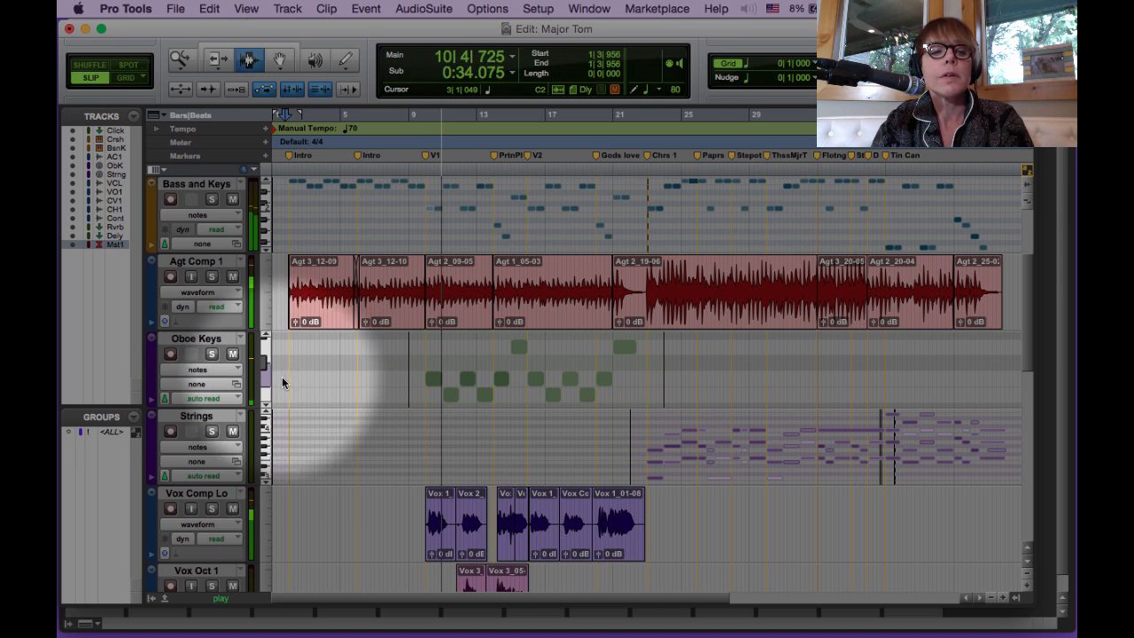
pyautogui.press('space')
pyautogui.click(202, 370)
pyautogui.click(206, 384)
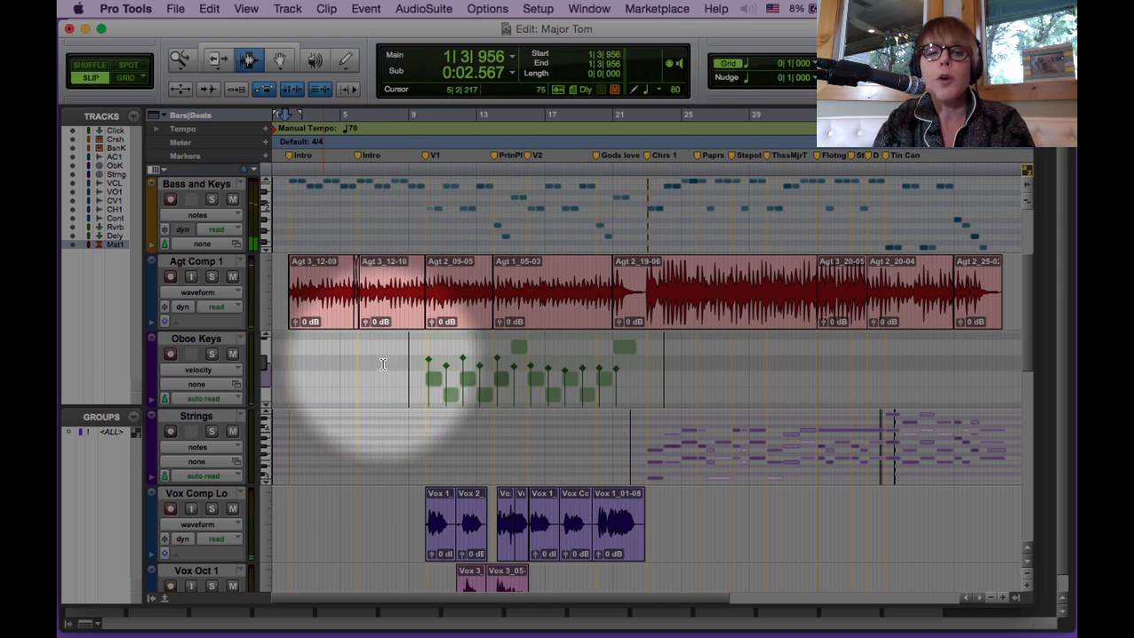
pyautogui.click(229, 370)
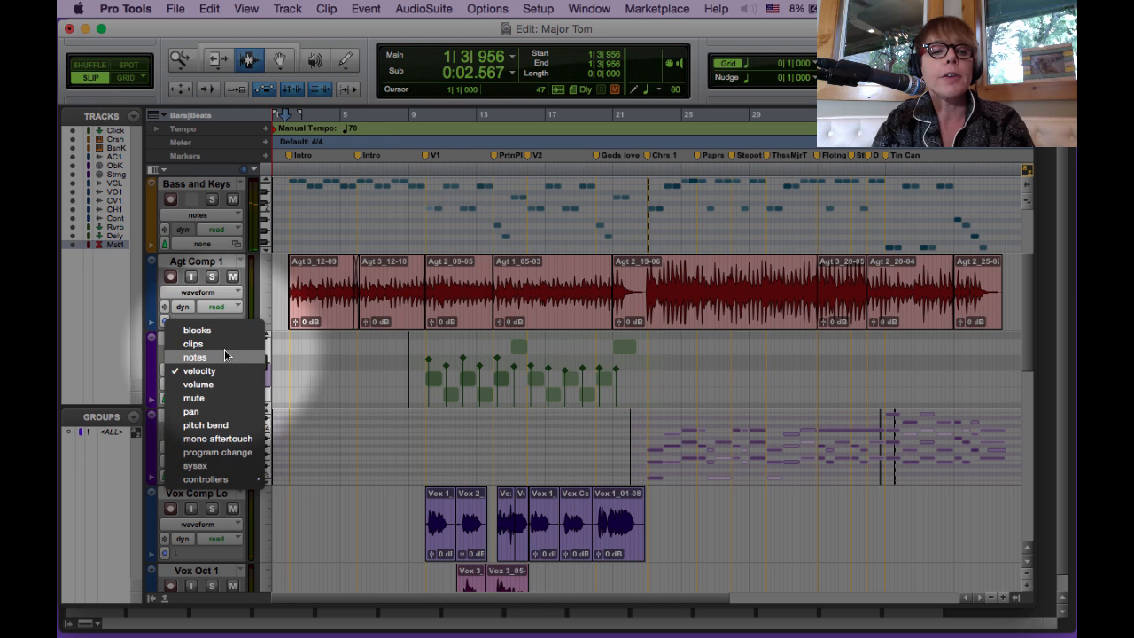
pyautogui.click(195, 357)
# Step: Extend the start of the first Oboe Keys note at V1 back to 9|4|911 to meet the guitar
pyautogui.click(419, 379)
pyautogui.press('t')
pyautogui.press('t')
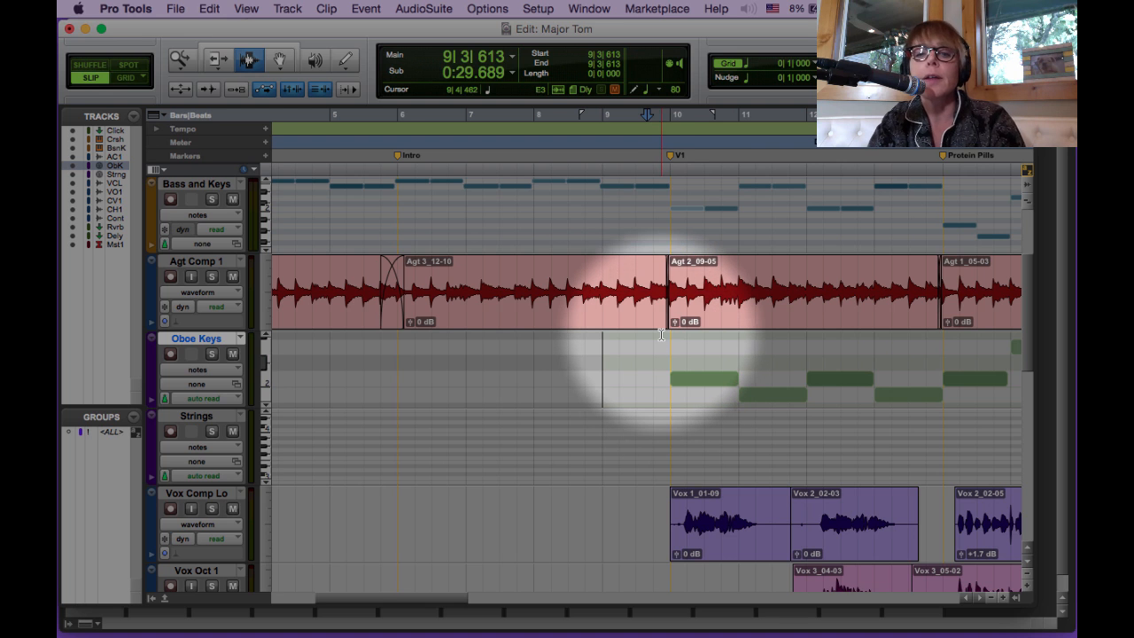
pyautogui.press('t')
pyautogui.press('t')
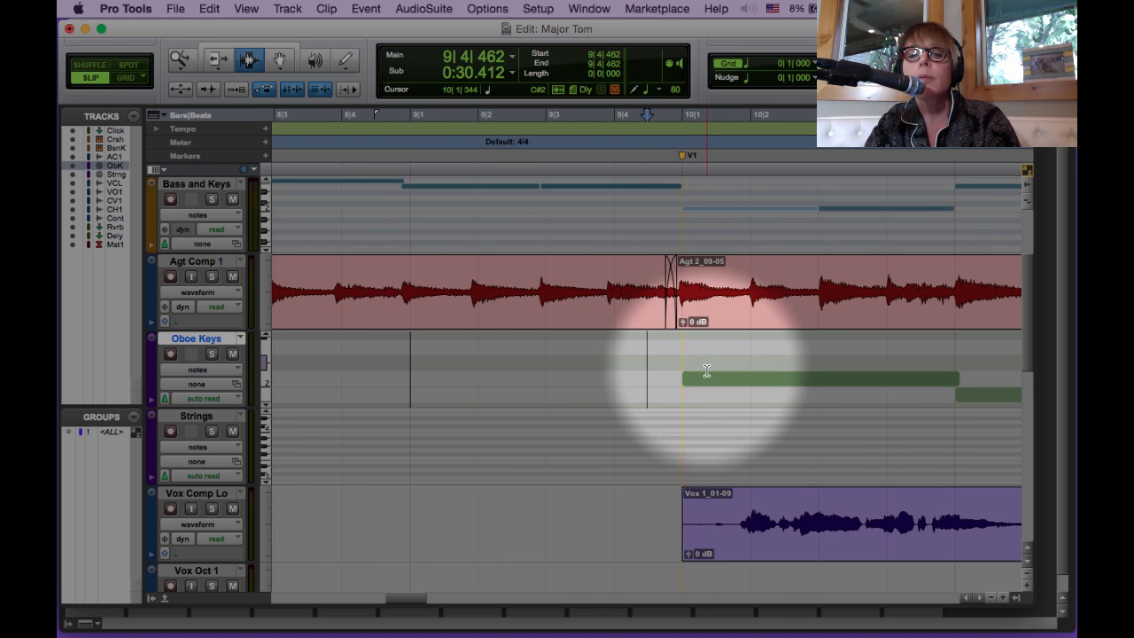
pyautogui.press('space')
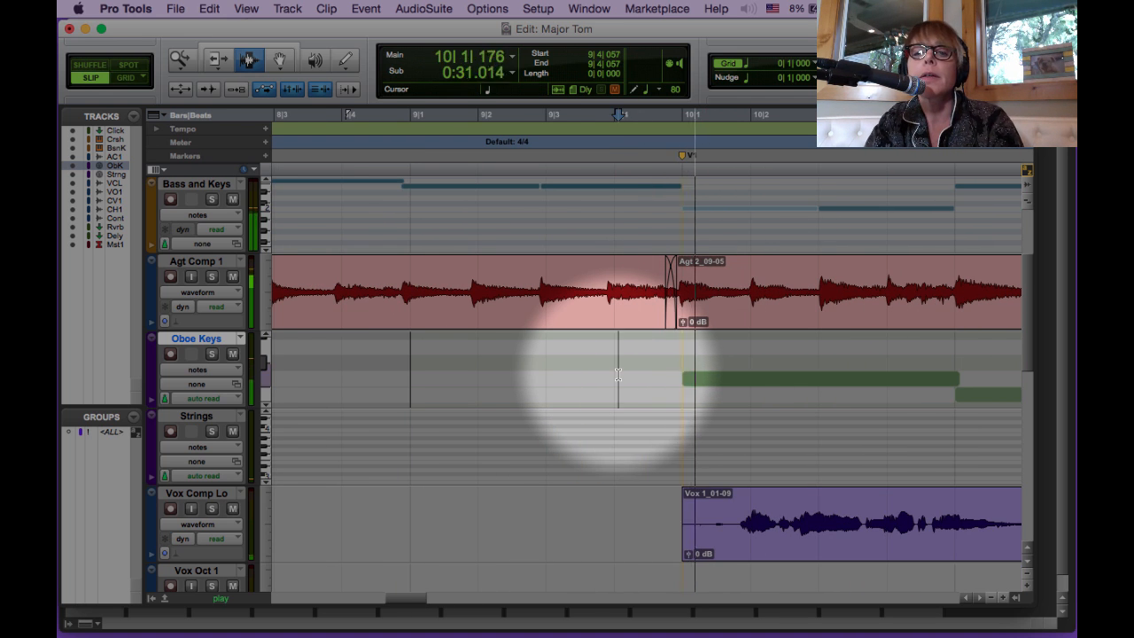
pyautogui.press('space')
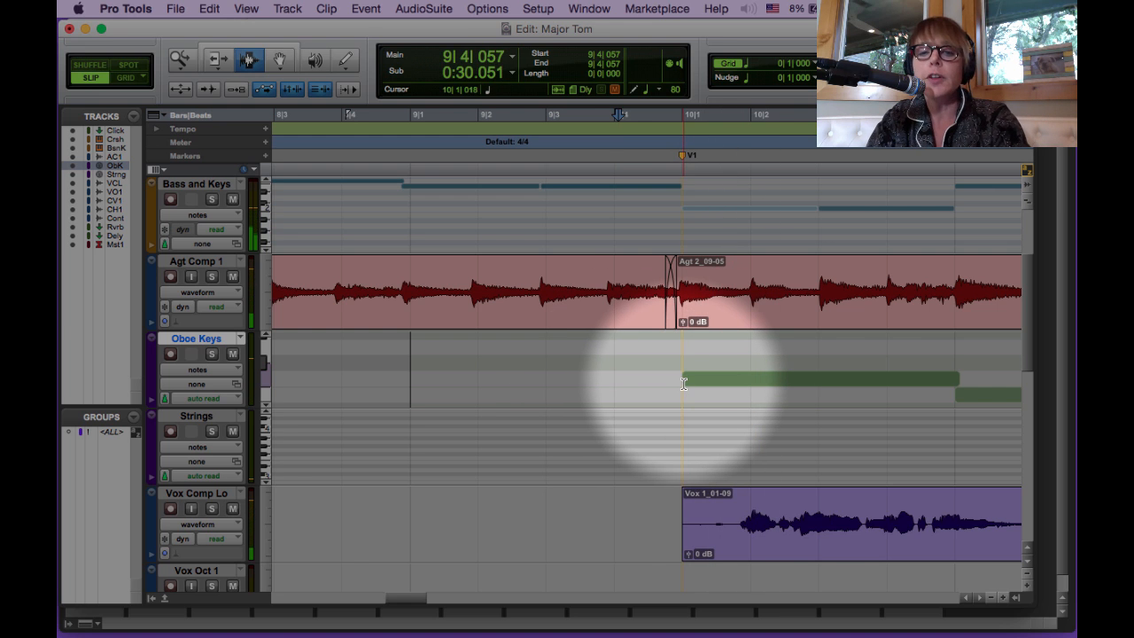
pyautogui.click(685, 380)
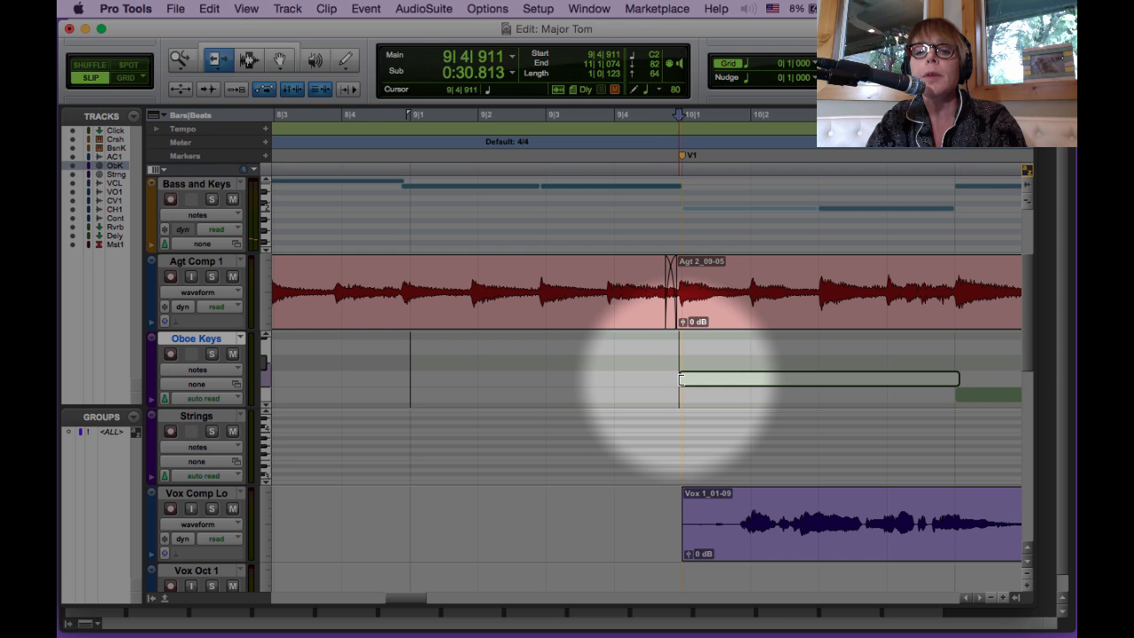
# Step: Play from 9|4|214 to check the oboe entrance, and raise the Vox 1_01-09 clip gain to +1.7 dB
pyautogui.click(628, 385)
pyautogui.press('space')
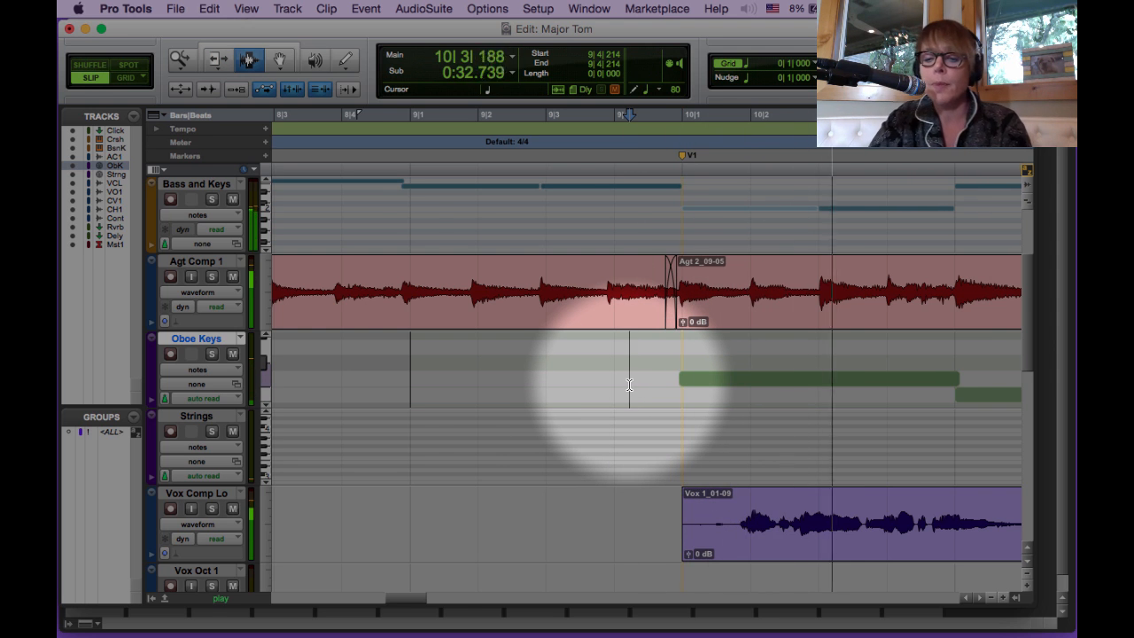
pyautogui.press('r')
pyautogui.press('r')
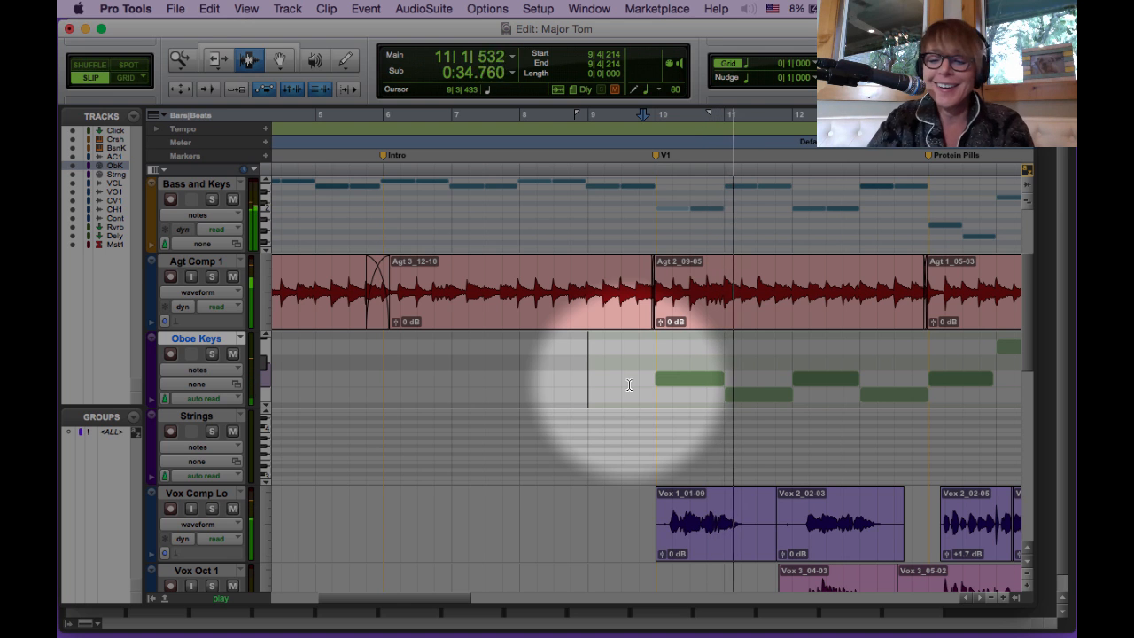
pyautogui.press('space')
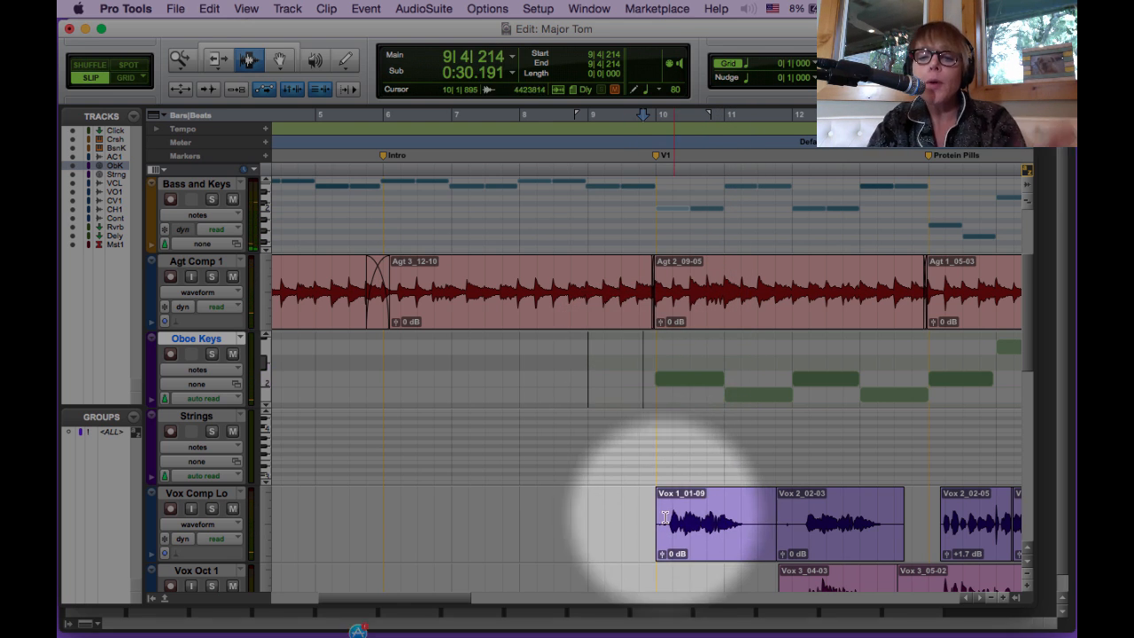
pyautogui.click(661, 554)
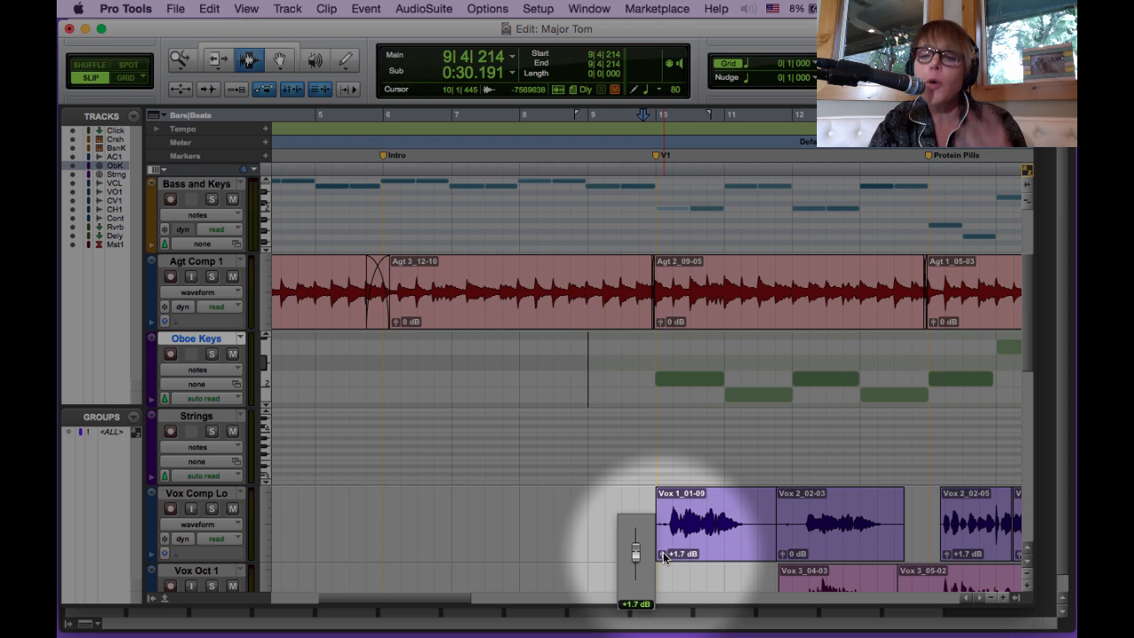
# Step: Examine the Vox 2_02-05 clip up close and play it from 14|1|847 to locate the quiet word near 14|3
pyautogui.click(941, 529)
pyautogui.press('super+bracketright')
pyautogui.press('super+bracketright')
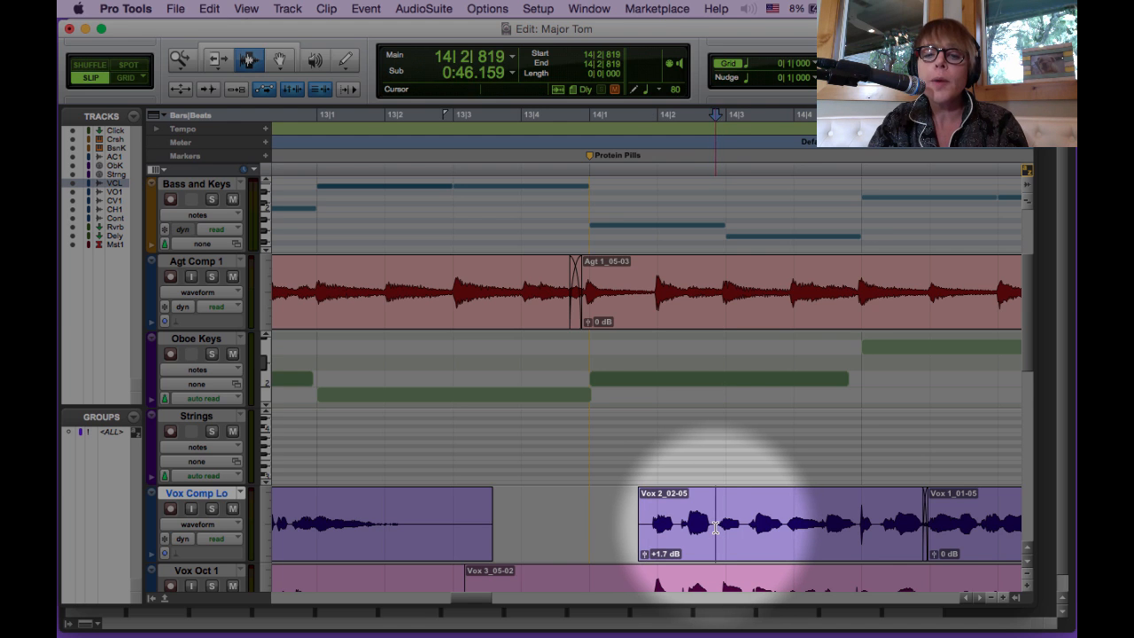
pyautogui.moveTo(715, 527); pyautogui.dragTo(744, 529)
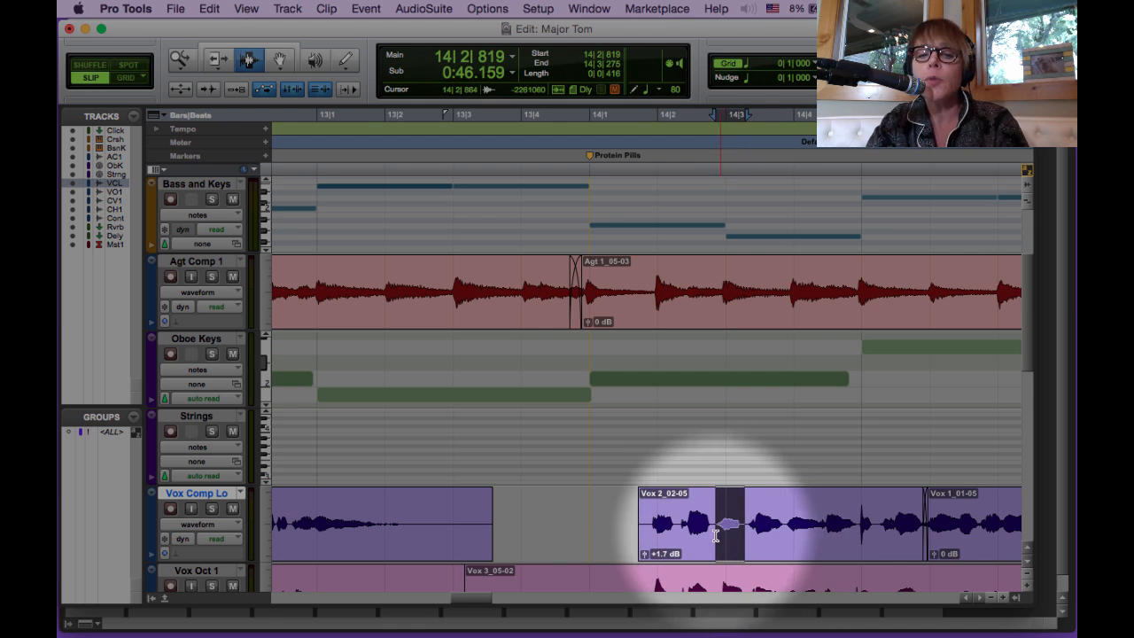
pyautogui.click(650, 527)
pyautogui.press('space')
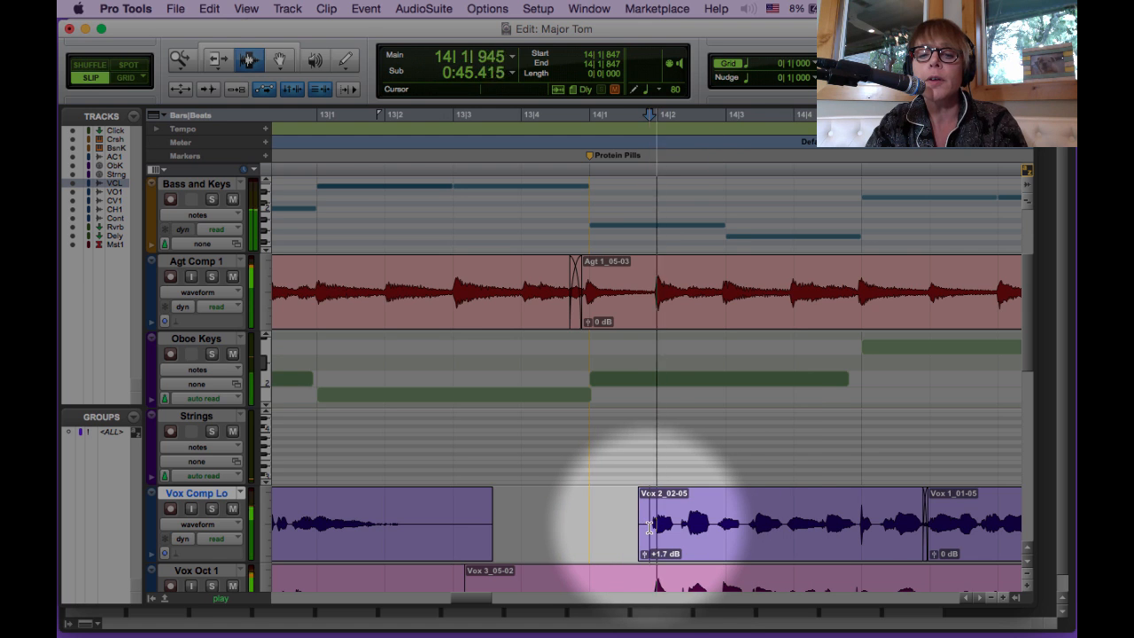
pyautogui.press('space')
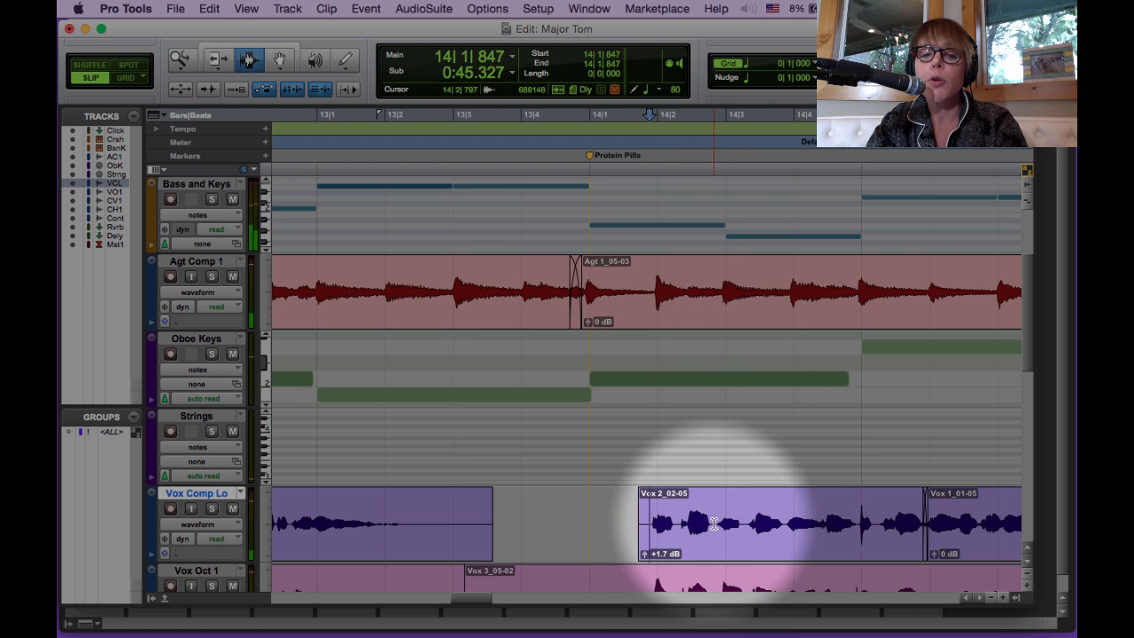
pyautogui.moveTo(715, 527); pyautogui.dragTo(744, 528)
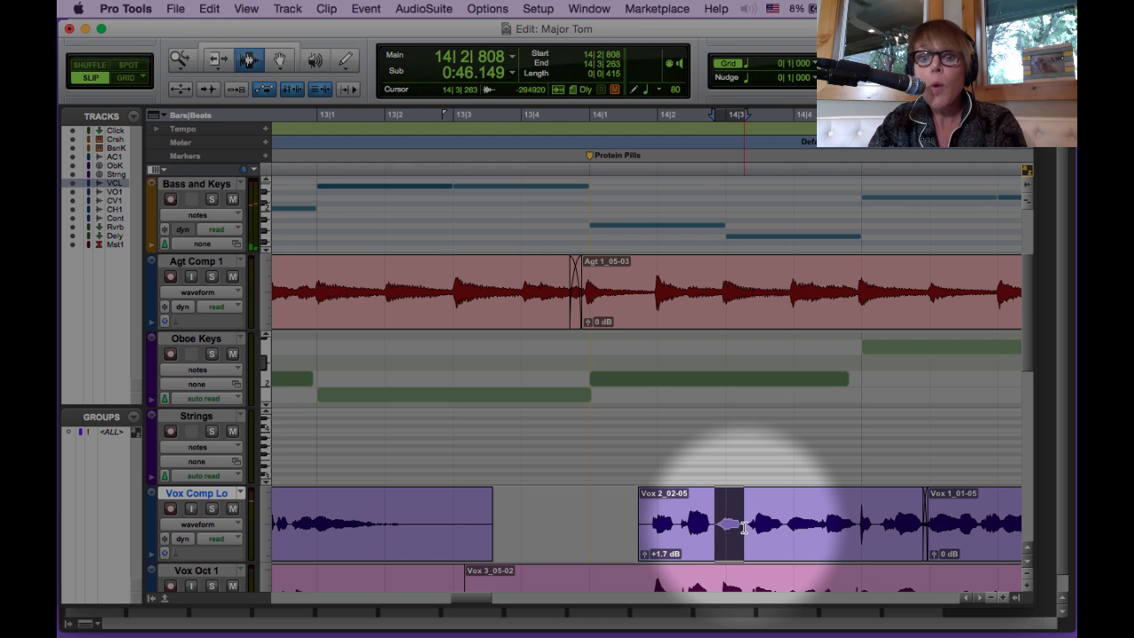
pyautogui.doubleClick(660, 535)
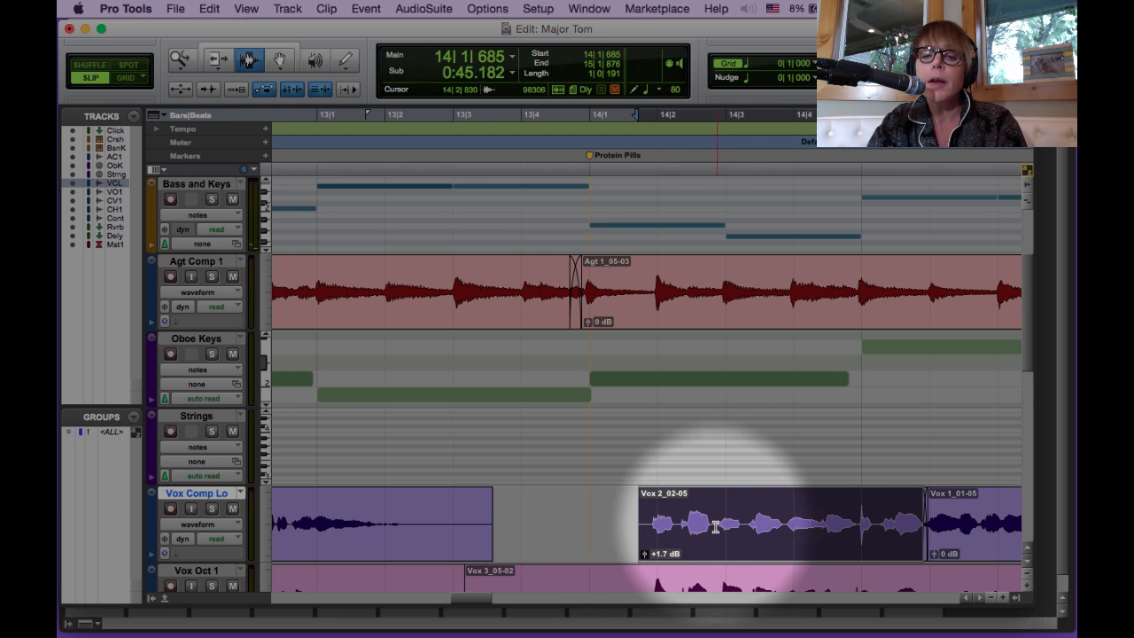
# Step: Separate the quiet word in Vox 2_02-05 from 14|2|808 to 14|3|286 and set its clip gain to +6.0 dB
pyautogui.moveTo(715, 528); pyautogui.dragTo(742, 535)
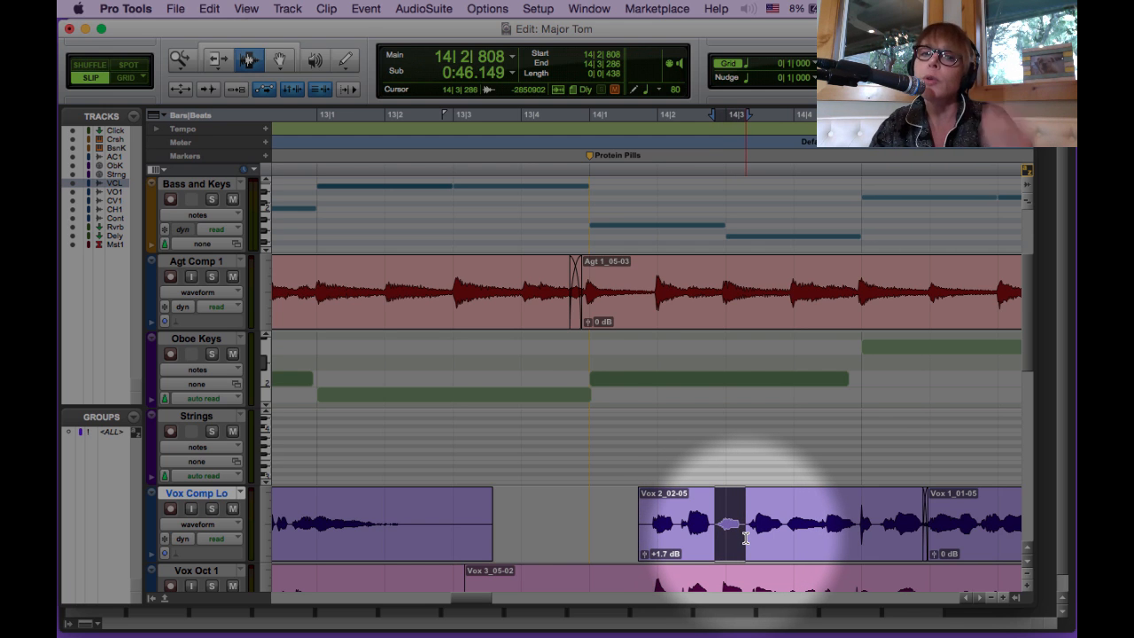
pyautogui.press('super+e')
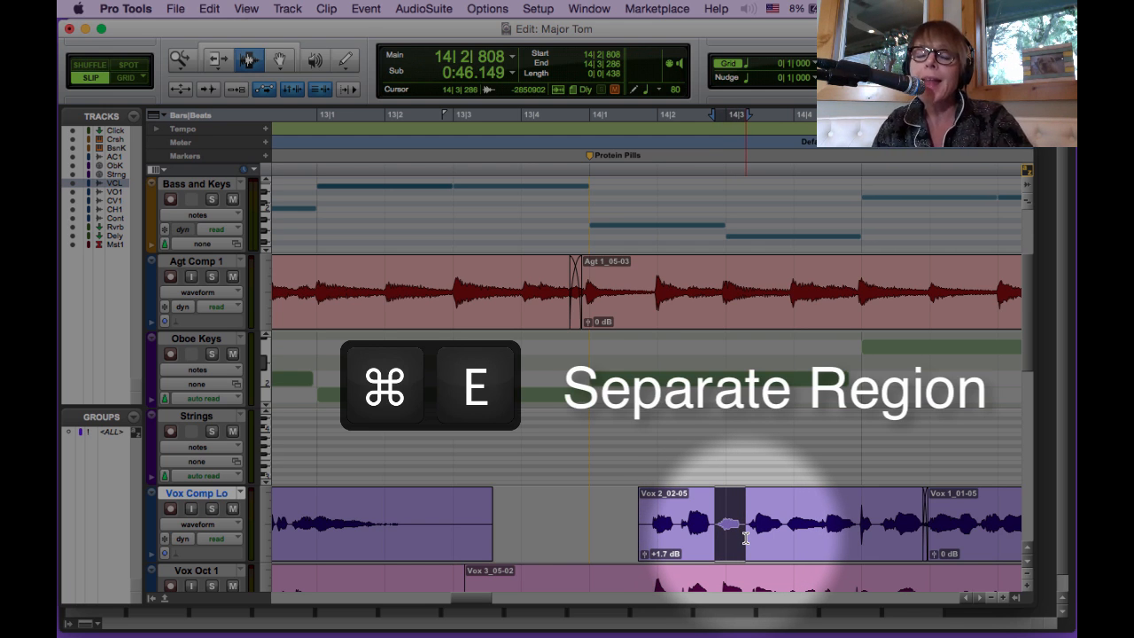
pyautogui.click(702, 534)
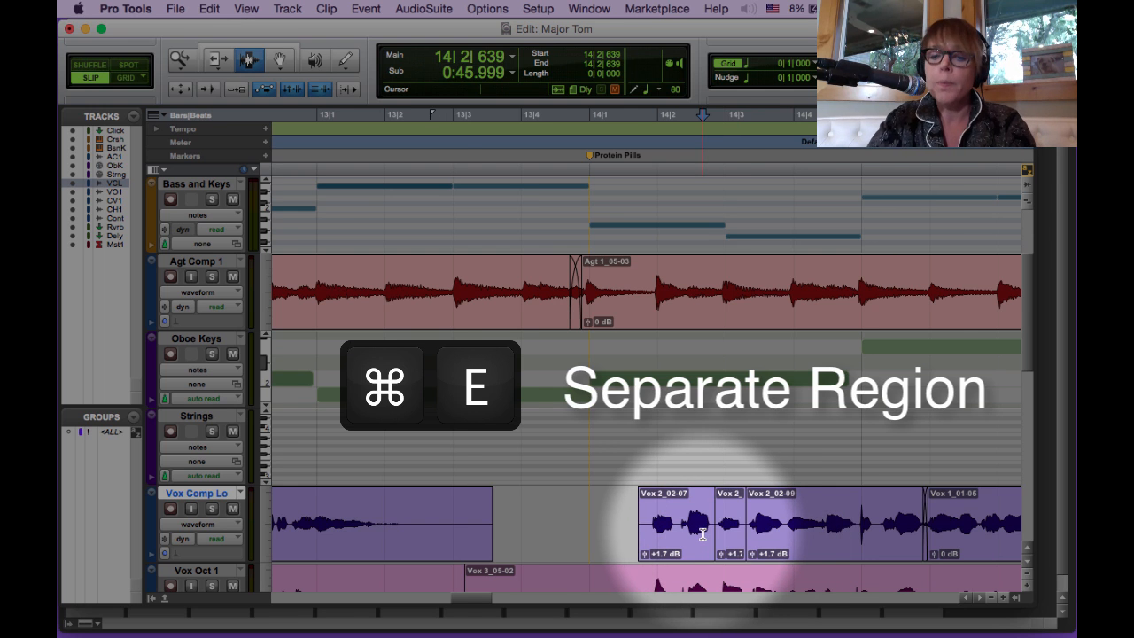
pyautogui.scroll(2, 702, 533)
pyautogui.click(702, 554)
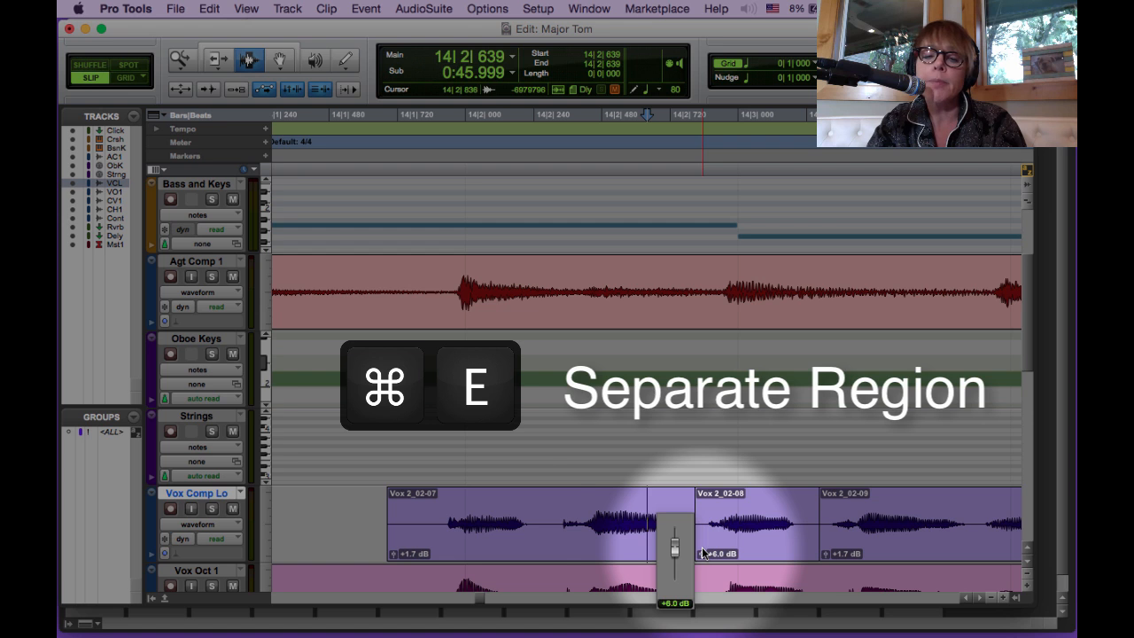
pyautogui.moveTo(702, 552); pyautogui.dragTo(702, 553)
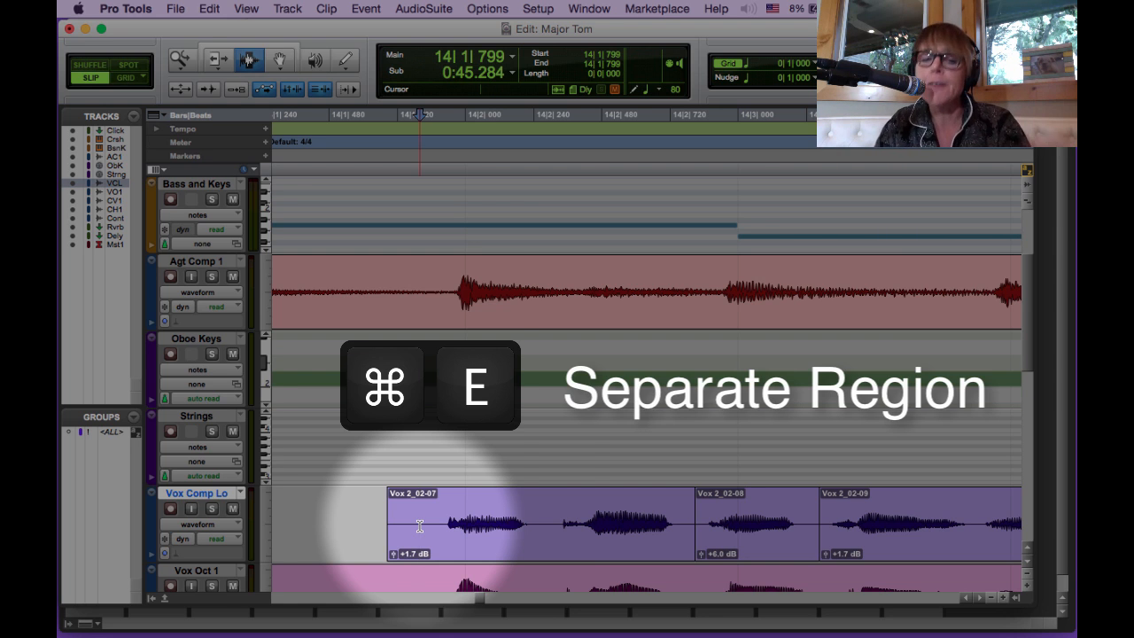
# Step: Play the boosted word from 14|1|799, and replay the verse 1 entrance from 9|4|821
pyautogui.press('space')
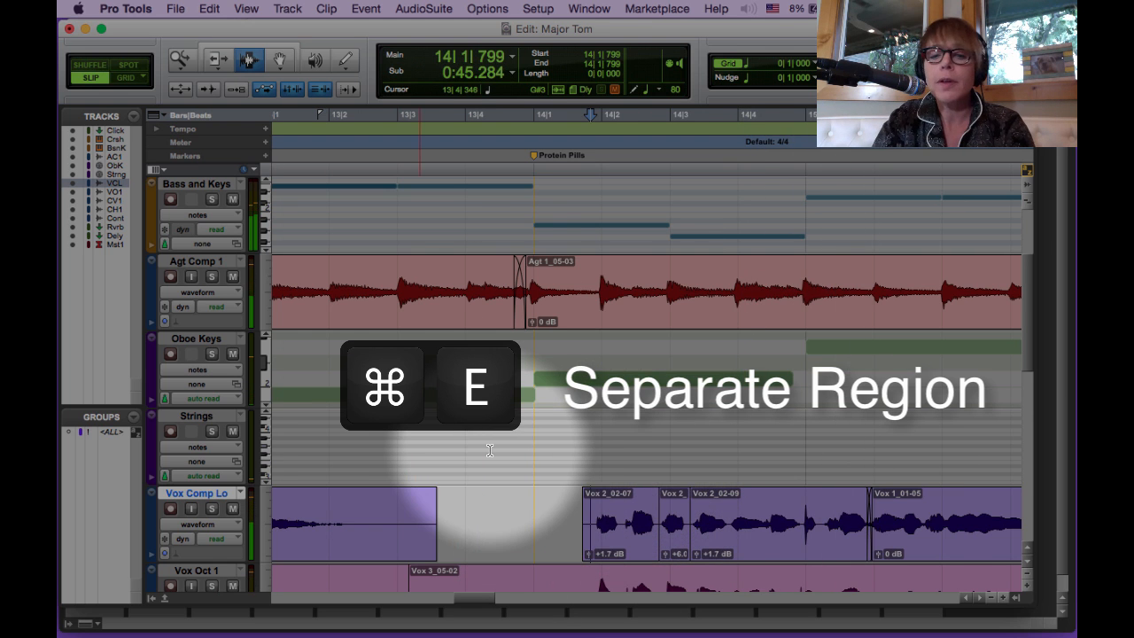
pyautogui.hscroll(-5, 488, 449)
pyautogui.press('r')
pyautogui.press('r')
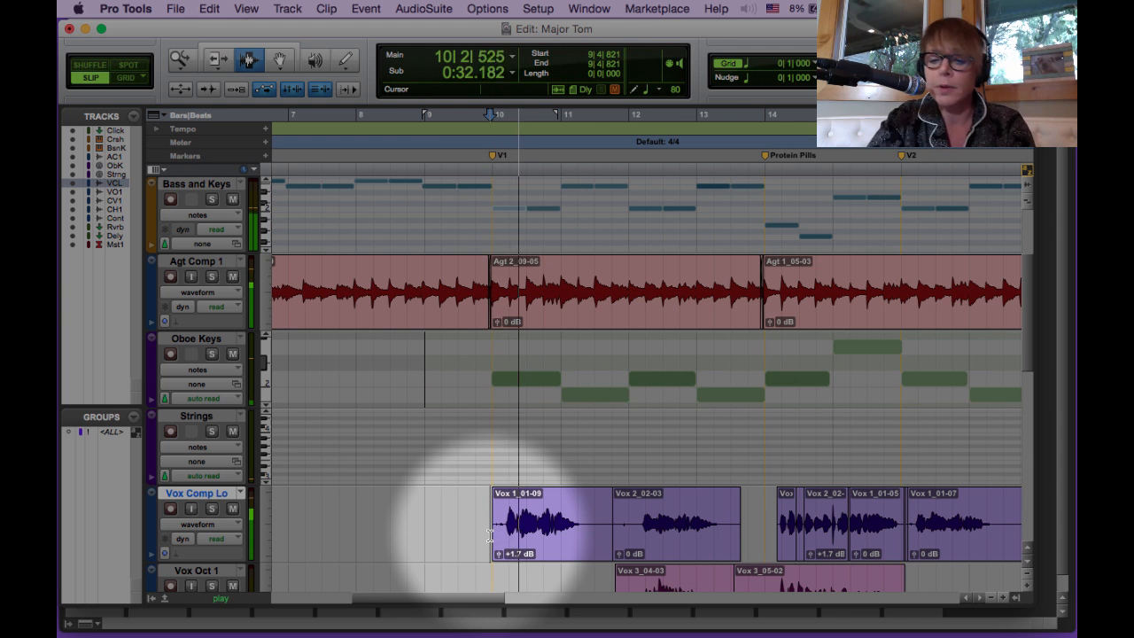
# Step: Show the Mix window and lower the Oboe Keys volume to 82 during playback
pyautogui.press('super+equal')
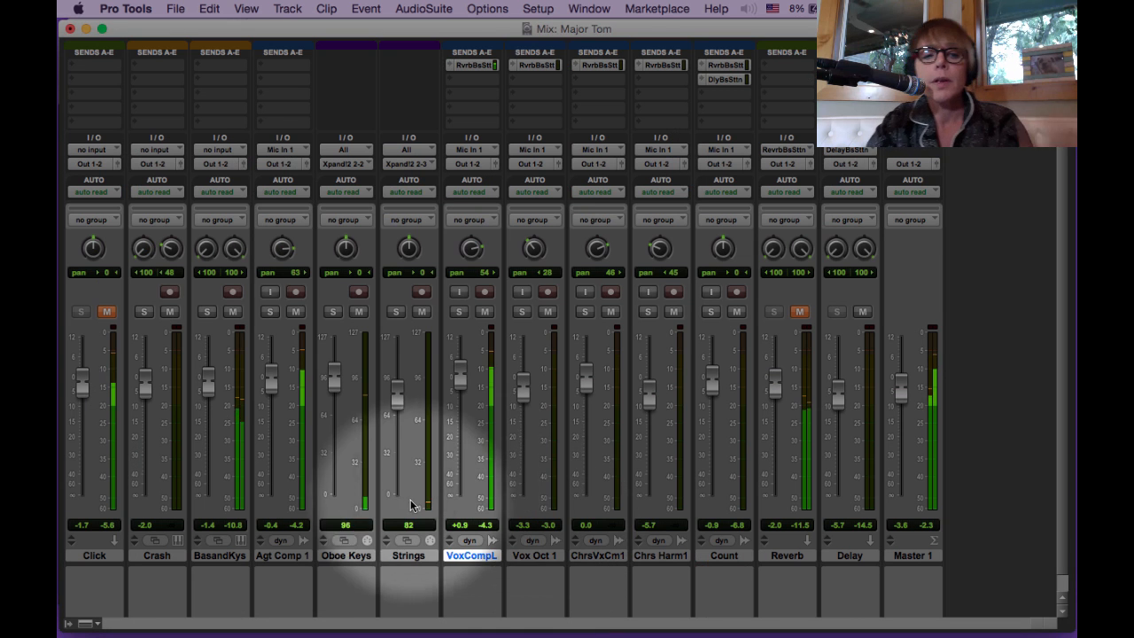
pyautogui.moveTo(338, 381); pyautogui.dragTo(337, 394)
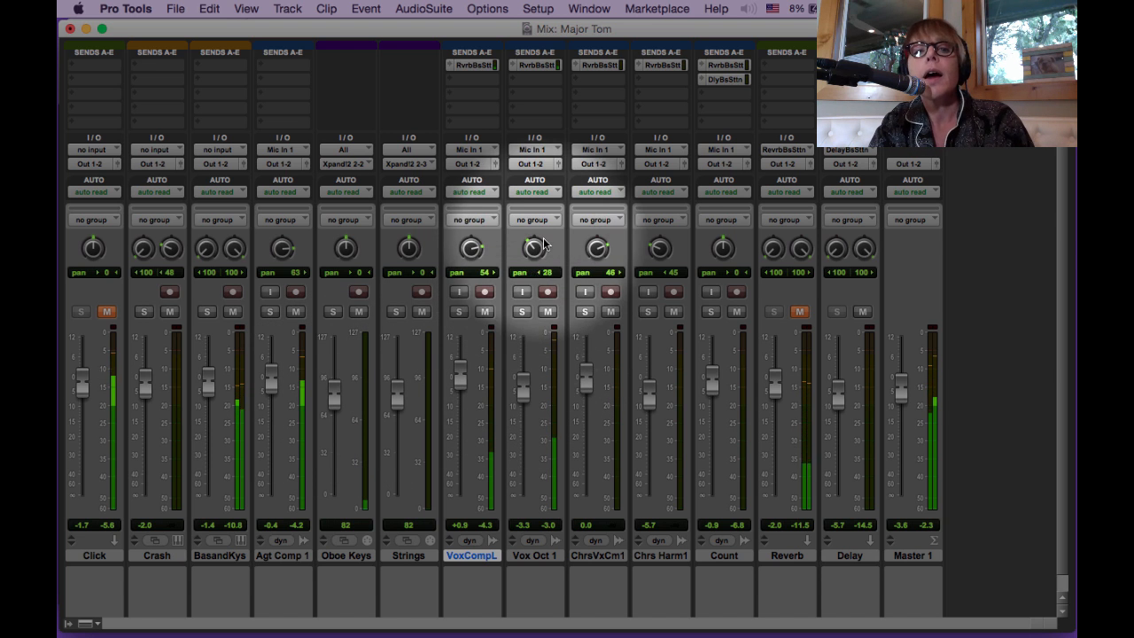
# Step: Raise the Vox Oct 1 reverb send to +5.8 and pan that track to 45 left
pyautogui.click(538, 67)
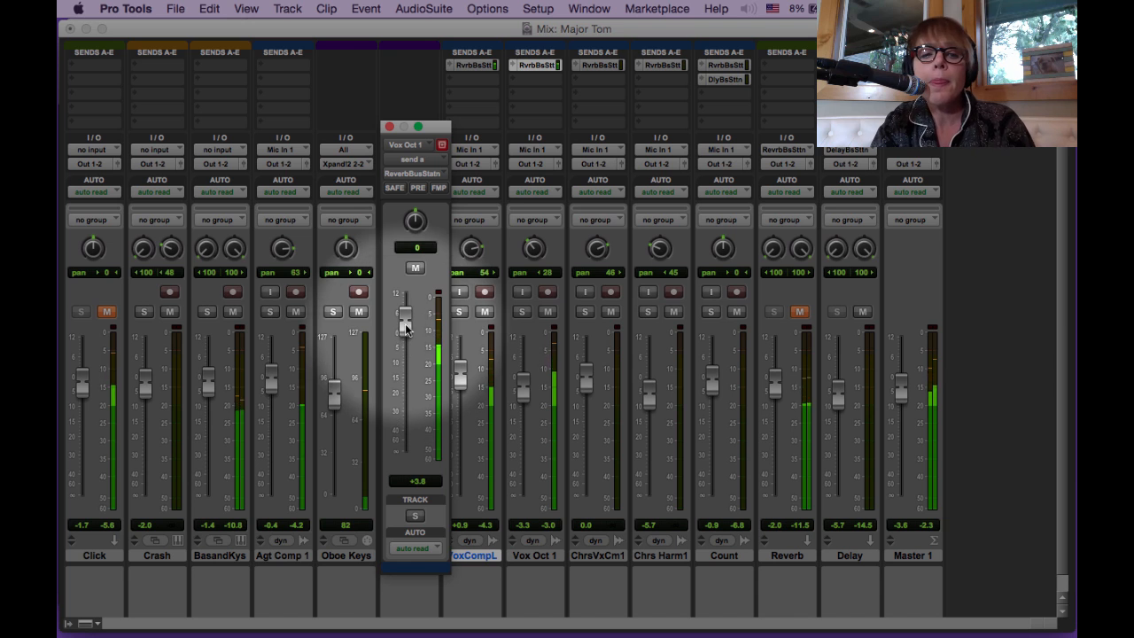
pyautogui.moveTo(406, 324); pyautogui.dragTo(405, 318)
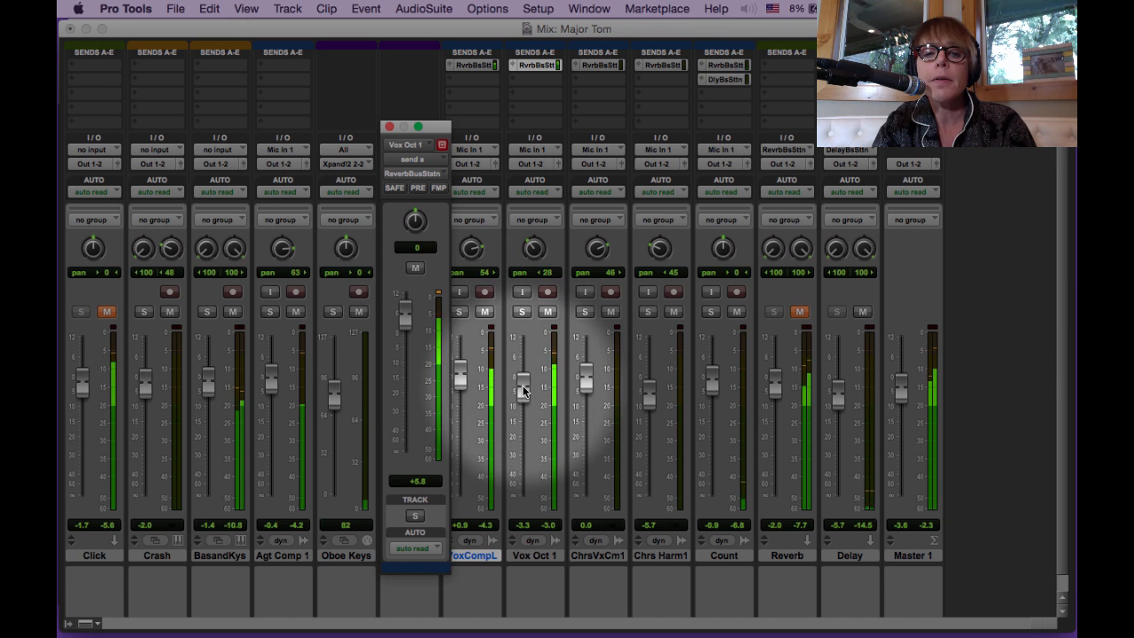
pyautogui.moveTo(531, 248); pyautogui.dragTo(533, 259)
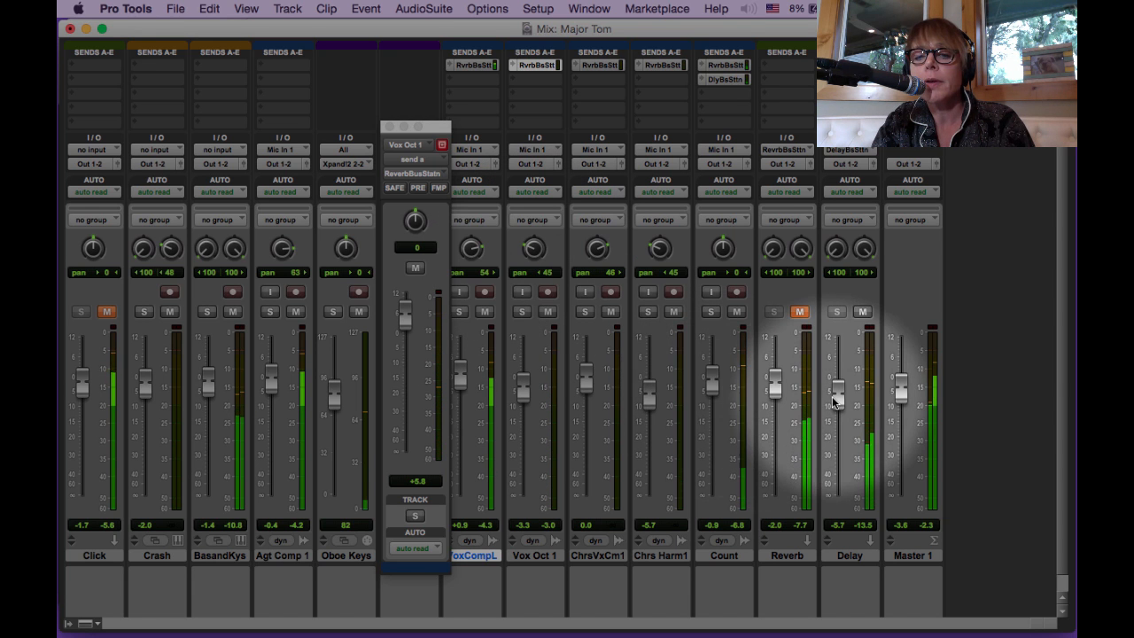
# Step: Lower the Delay track's volume to -8.9 and close the floating Vox Oct 1 send window
pyautogui.moveTo(837, 403); pyautogui.dragTo(837, 416)
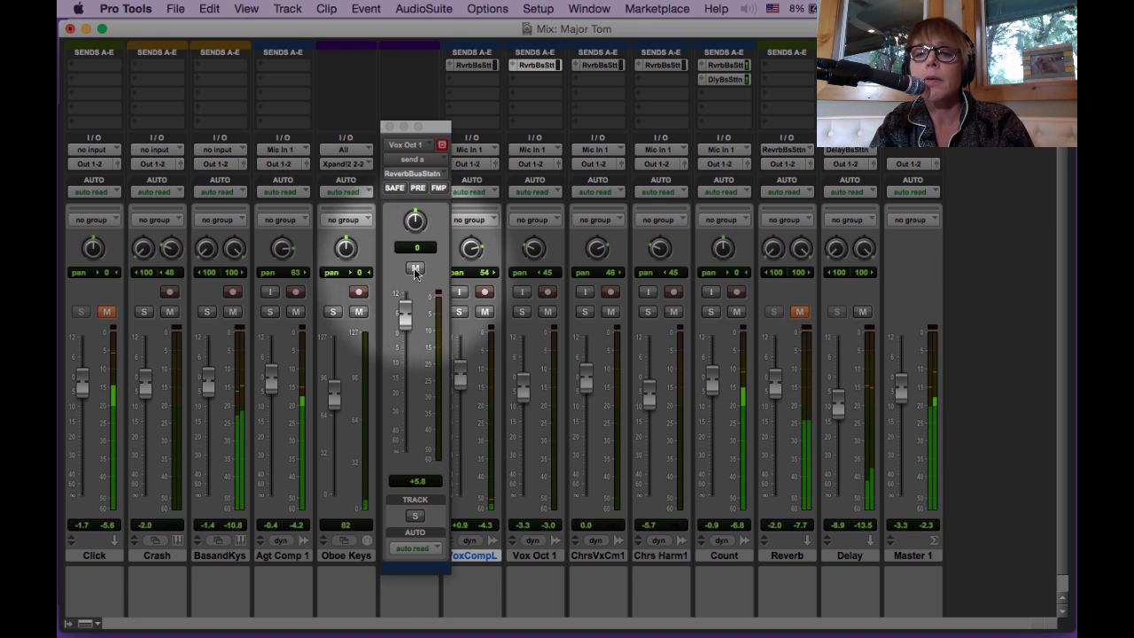
pyautogui.click(389, 126)
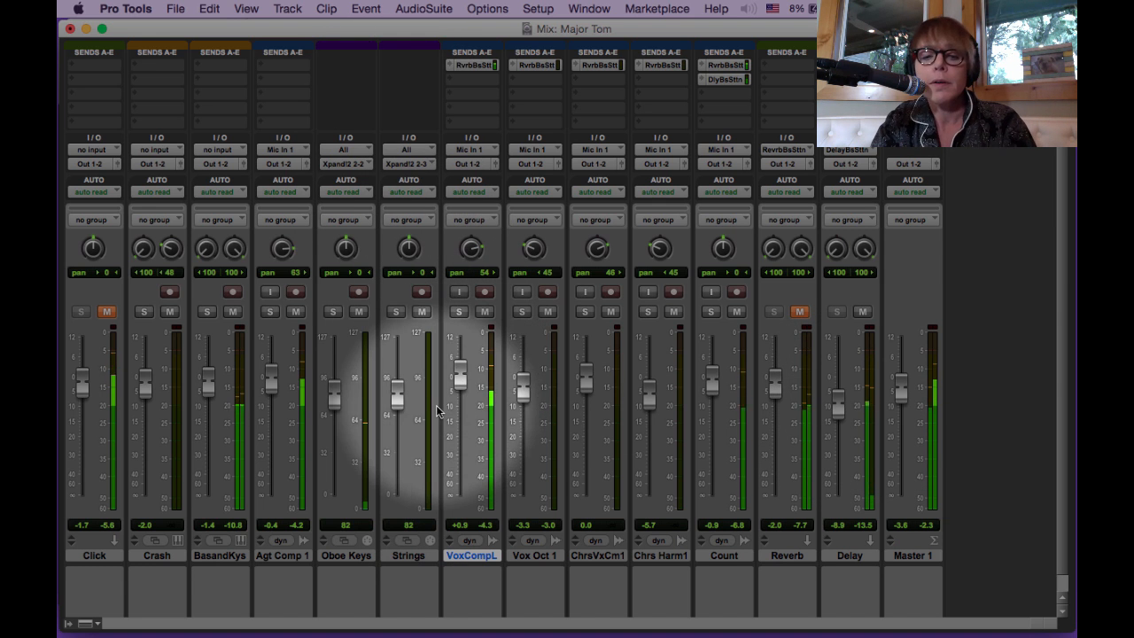
# Step: Return to the Edit window and raise the clip gain of Vox 1_01-07 at verse 2 to +0.9 dB
pyautogui.press('super+equal')
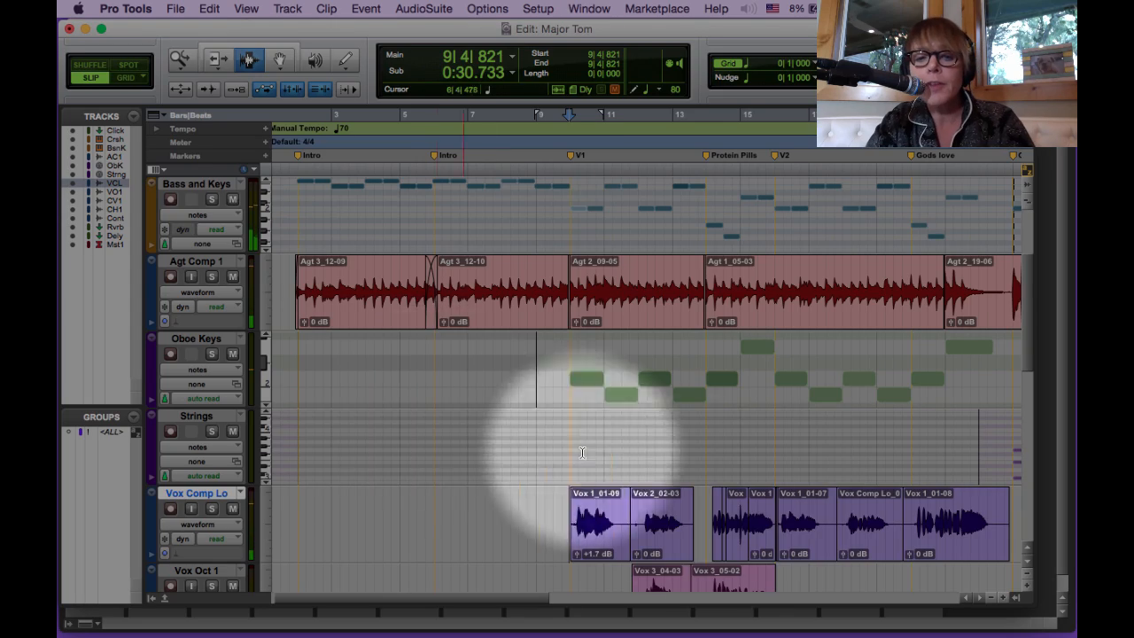
pyautogui.hscroll(5, 734, 455)
pyautogui.hscroll(-8, 759, 495)
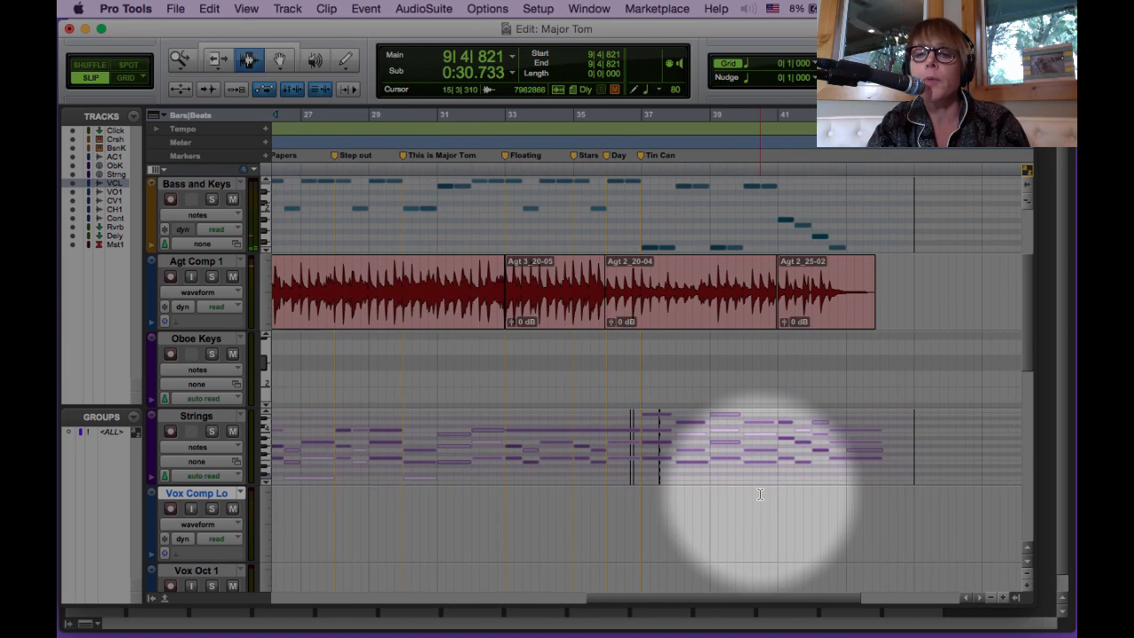
pyautogui.scroll(-5, 759, 494)
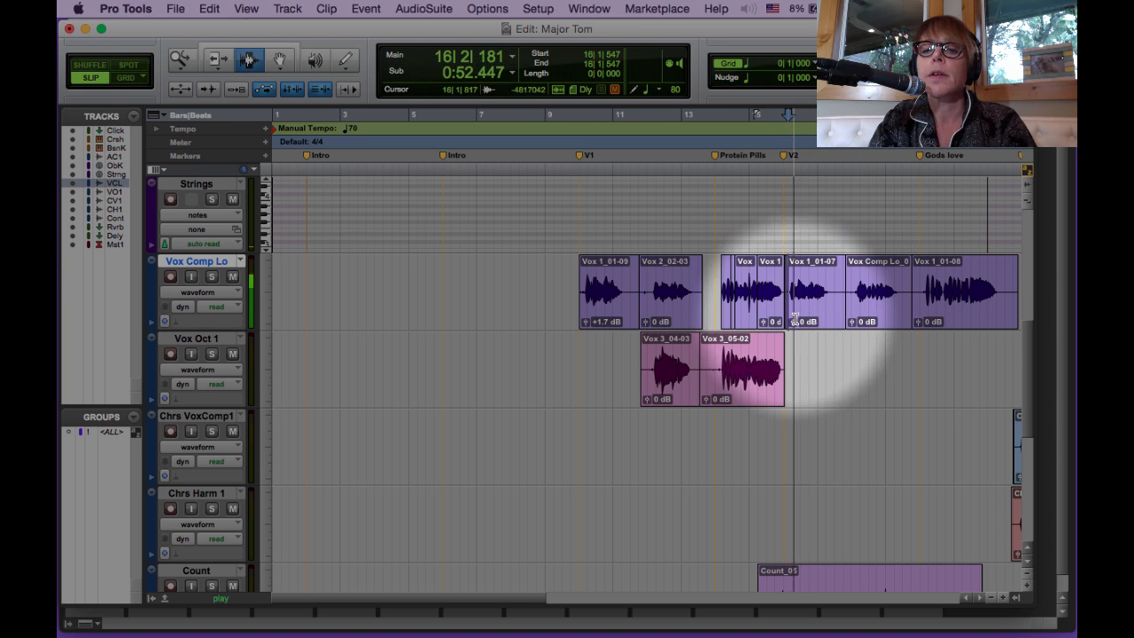
pyautogui.press('space')
pyautogui.click(793, 323)
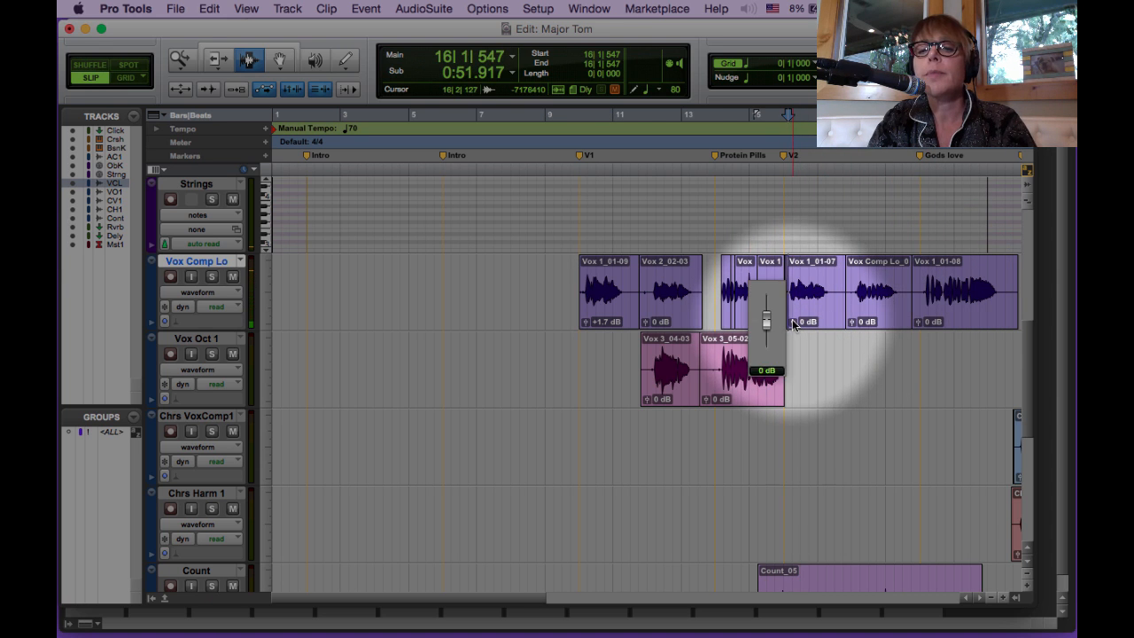
# Step: Raise the clip gain of the Vox Comp Lo clip following Vox 1_01-07 to +4.4 dB, auditioning it from 17|4|748
pyautogui.click(852, 323)
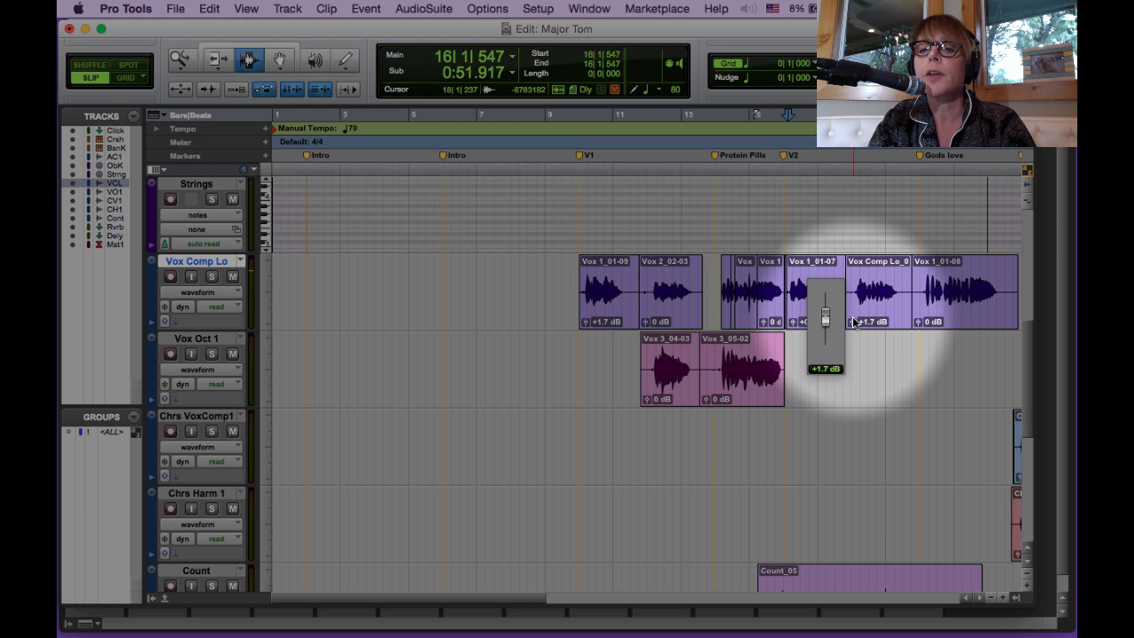
pyautogui.click(849, 305)
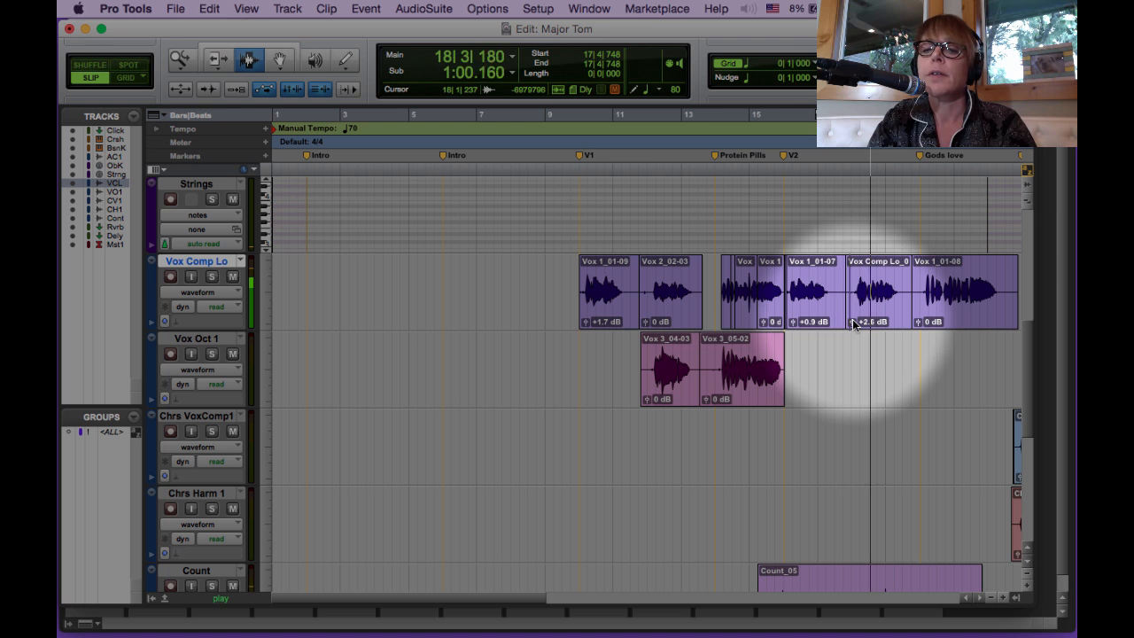
pyautogui.click(853, 323)
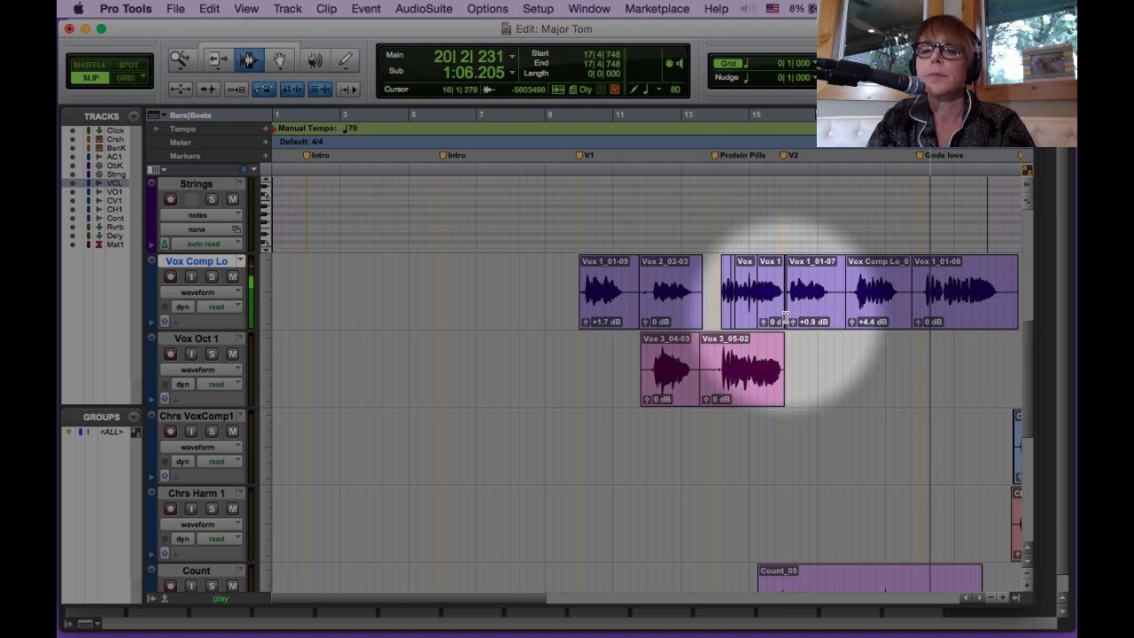
# Step: Raise the clip gain of Vox 1_01-08 at the Gods love marker to +2.6 dB during playback
pyautogui.click(919, 322)
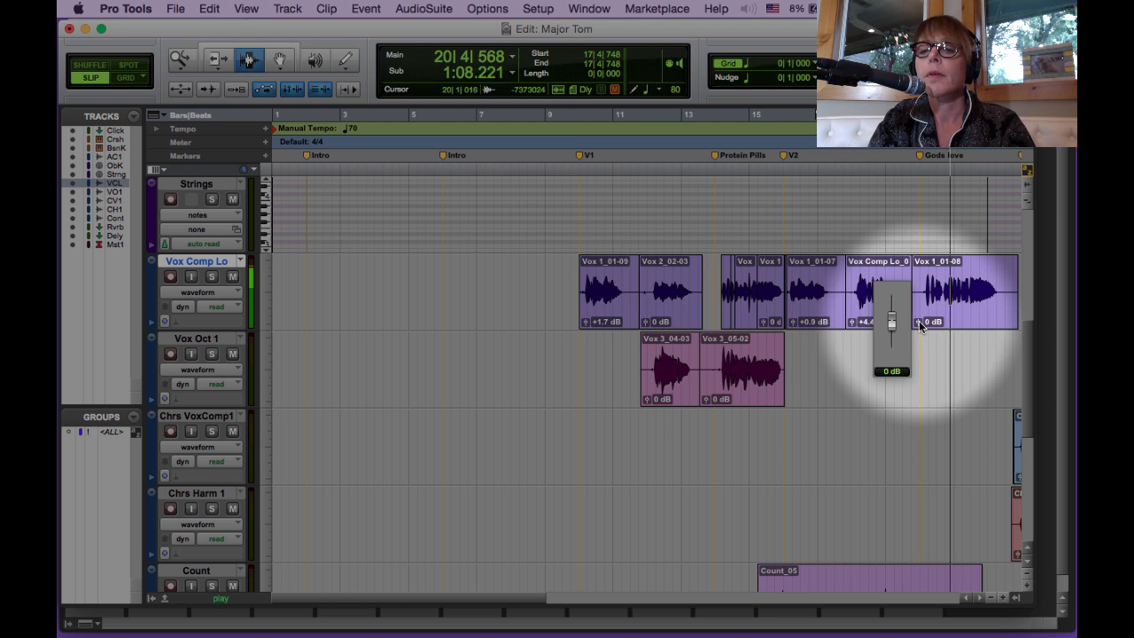
pyautogui.moveTo(918, 323); pyautogui.dragTo(918, 323)
pyautogui.click(918, 321)
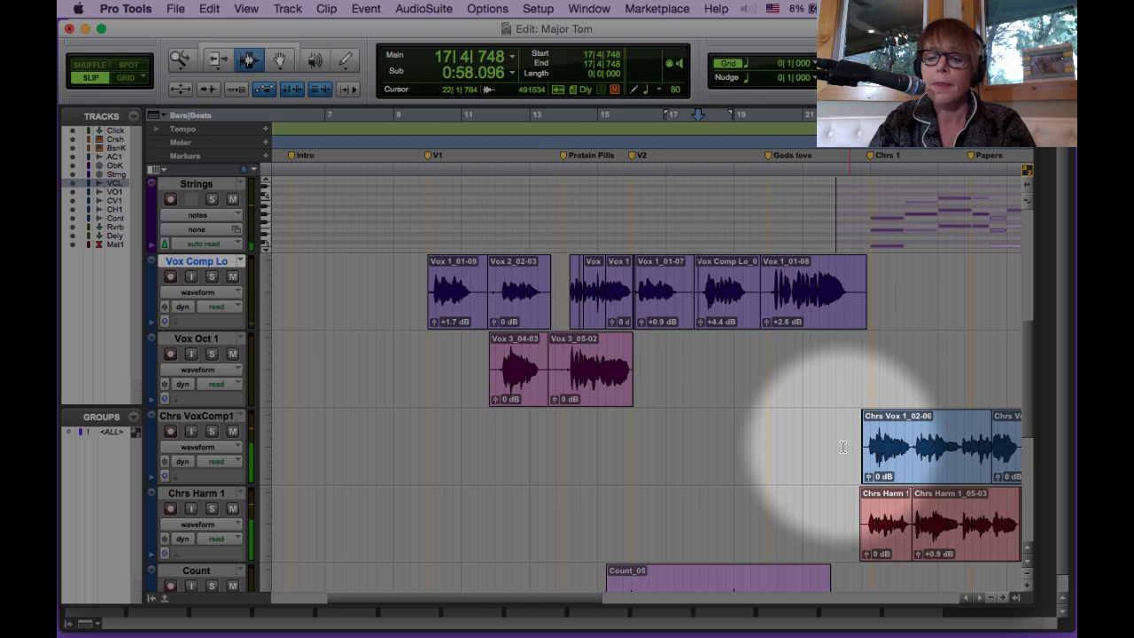
# Step: Delete the empty tail of Vox 1_01-08 from 22|2|566 to the end of the clip
pyautogui.press('t')
pyautogui.press('t')
pyautogui.hscroll(10, 844, 443)
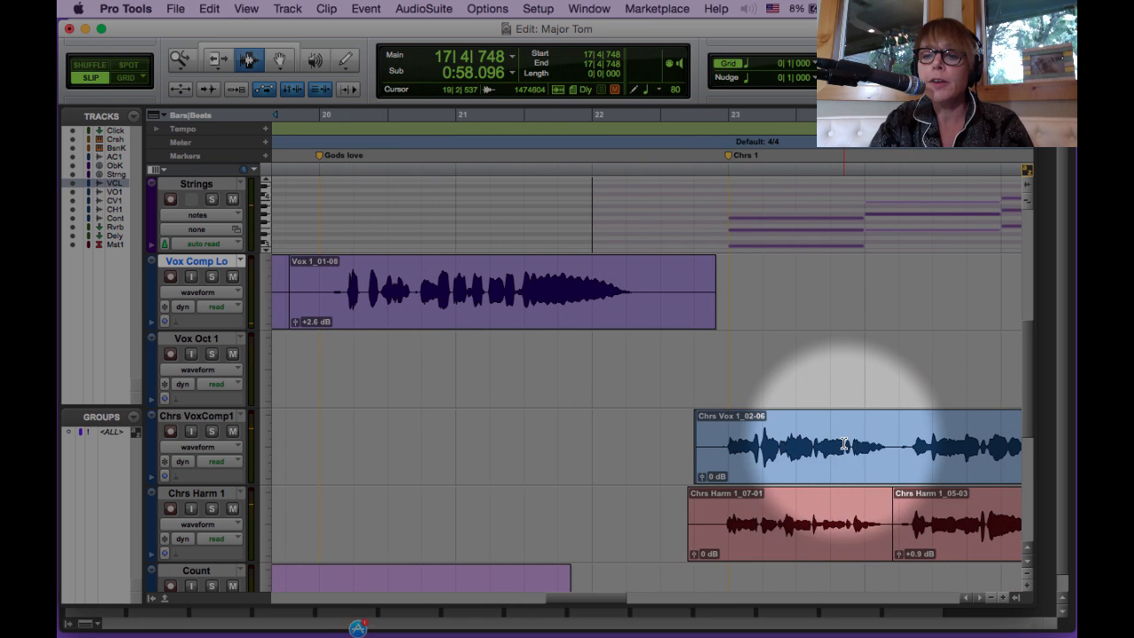
pyautogui.moveTo(647, 296); pyautogui.dragTo(770, 302)
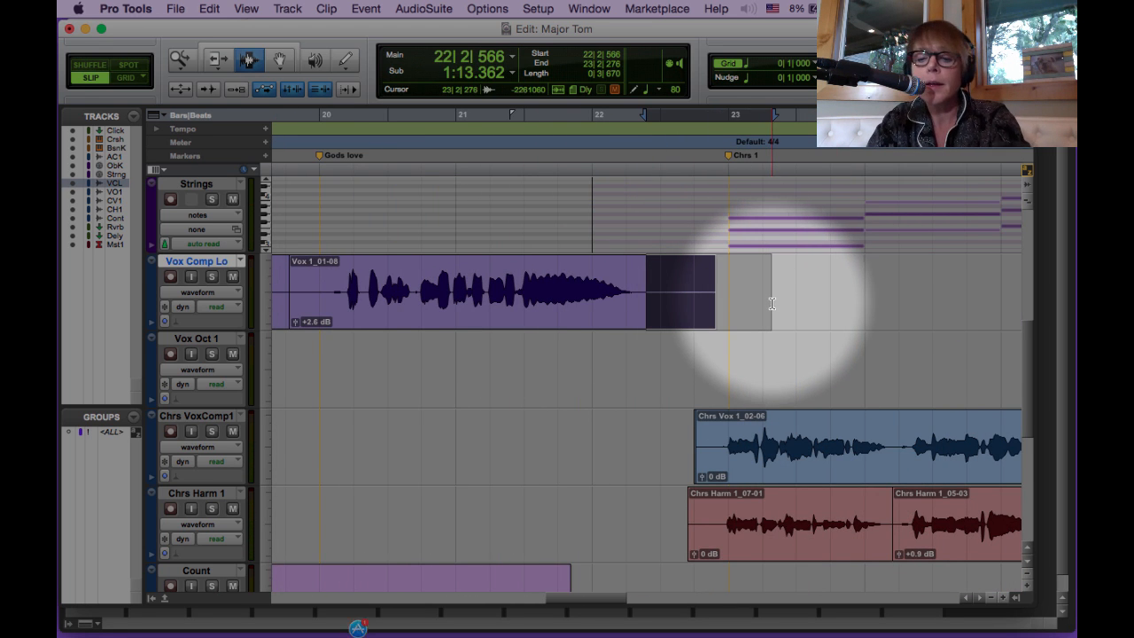
pyautogui.click(771, 303)
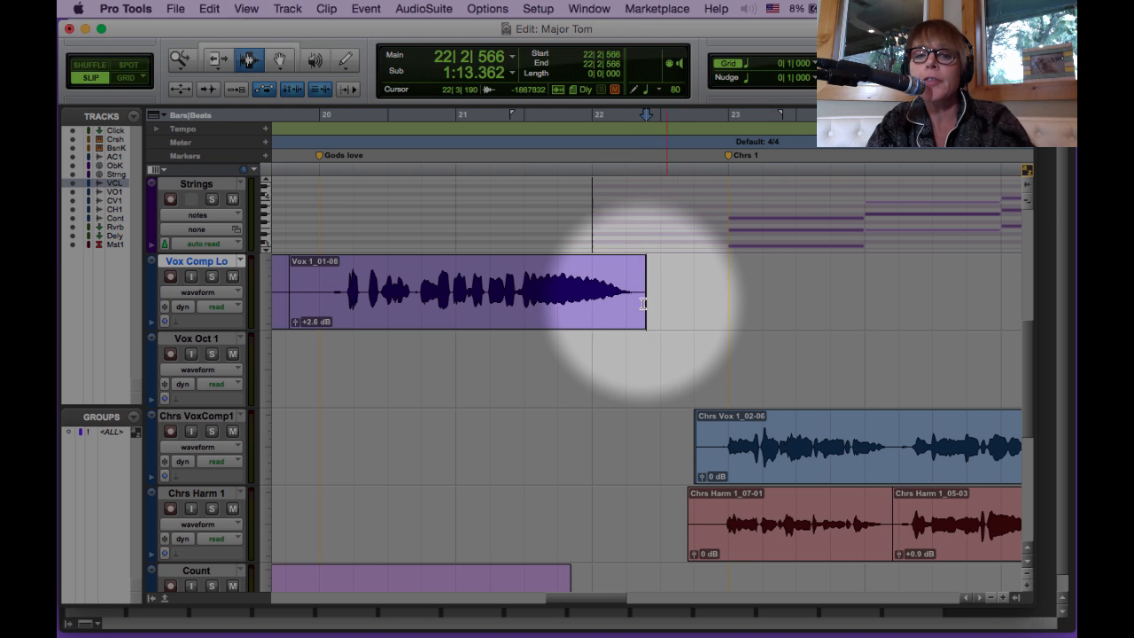
# Step: Add an equal-power S-curve fade-out to Vox 1_01-08 from 22|1|852 to 22|2|566
pyautogui.moveTo(646, 296); pyautogui.dragTo(622, 302)
pyautogui.press('super+f')
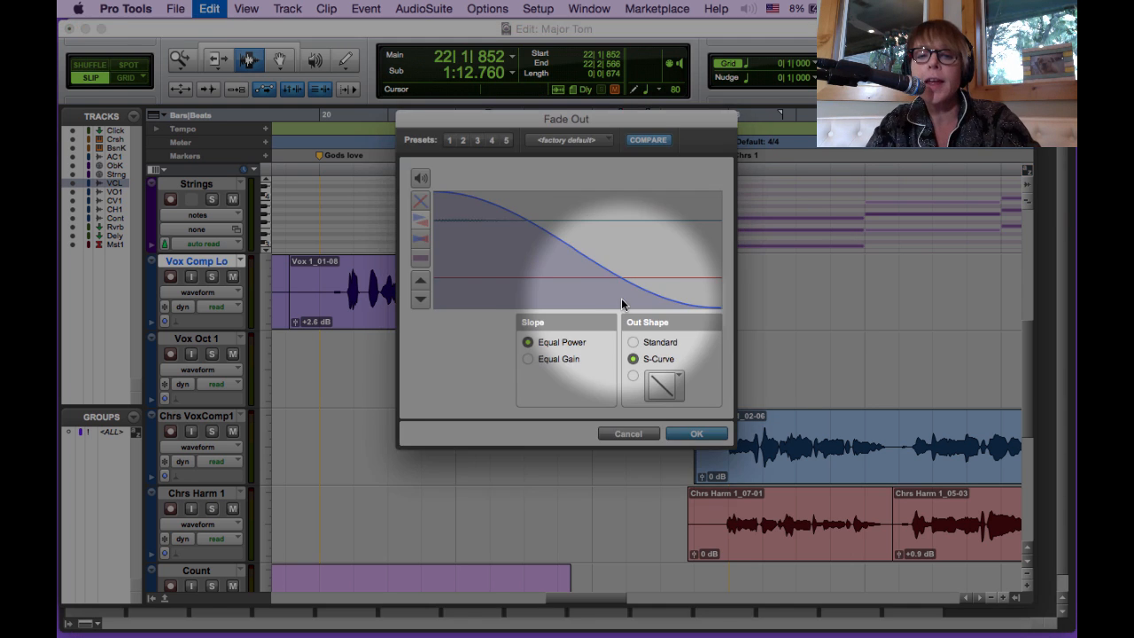
pyautogui.press('Return')
# Step: Trim the empty starts of the first Chrs VoxComp1 and Chrs Harm 1 clips and fade both in up to 23|1|022
pyautogui.moveTo(660, 438); pyautogui.dragTo(717, 530)
pyautogui.press('Delete')
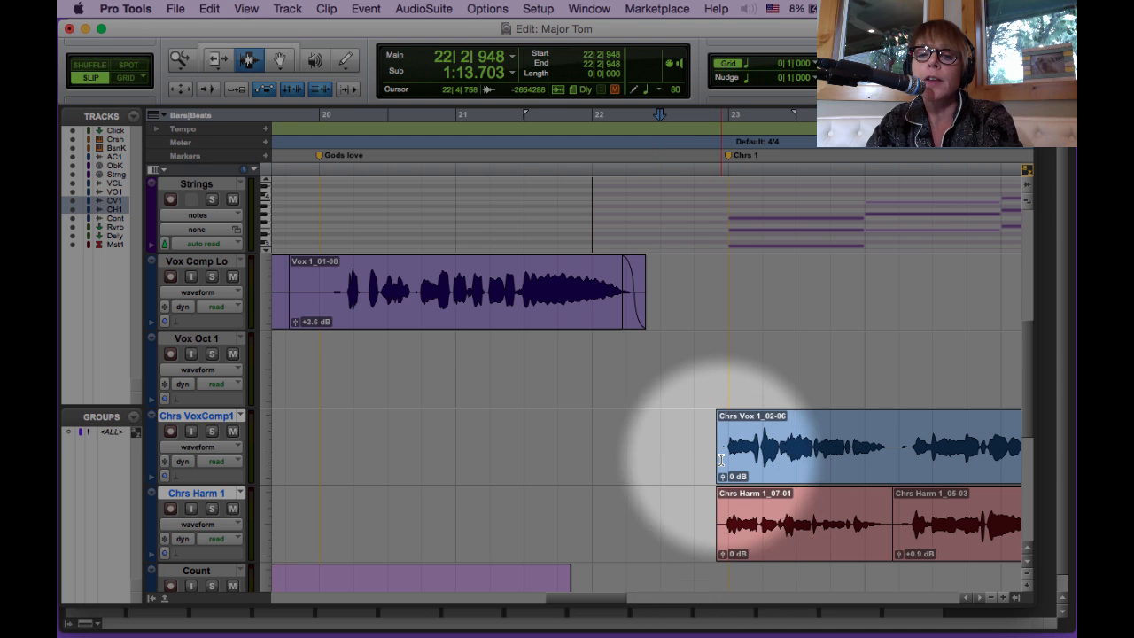
pyautogui.moveTo(711, 453); pyautogui.dragTo(729, 511)
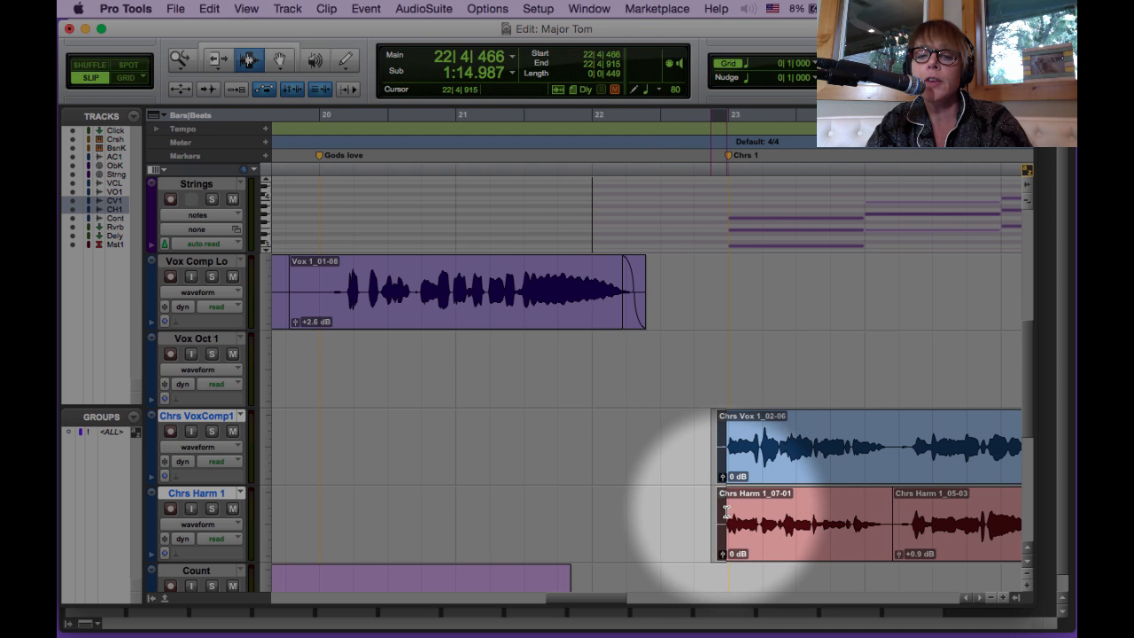
pyautogui.moveTo(695, 428); pyautogui.dragTo(724, 503)
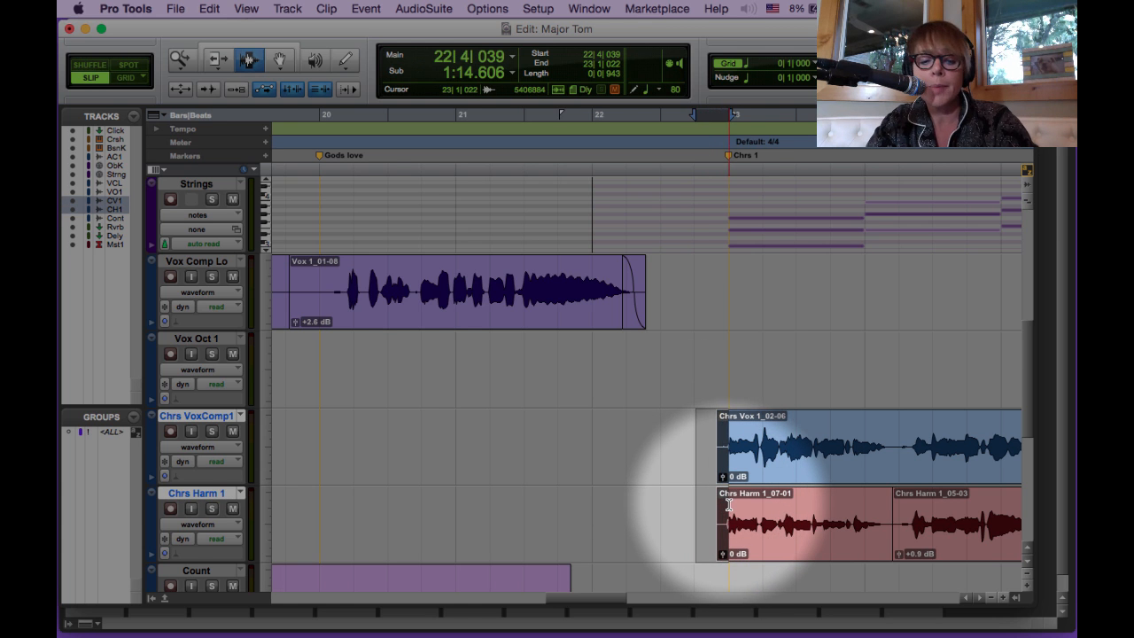
pyautogui.press('super+f')
pyautogui.press('Return')
# Step: Delete the Count clip's tail from 21|3|098 and add a fade-out from 21|2|362 to the new clip end
pyautogui.scroll(-3, 675, 460)
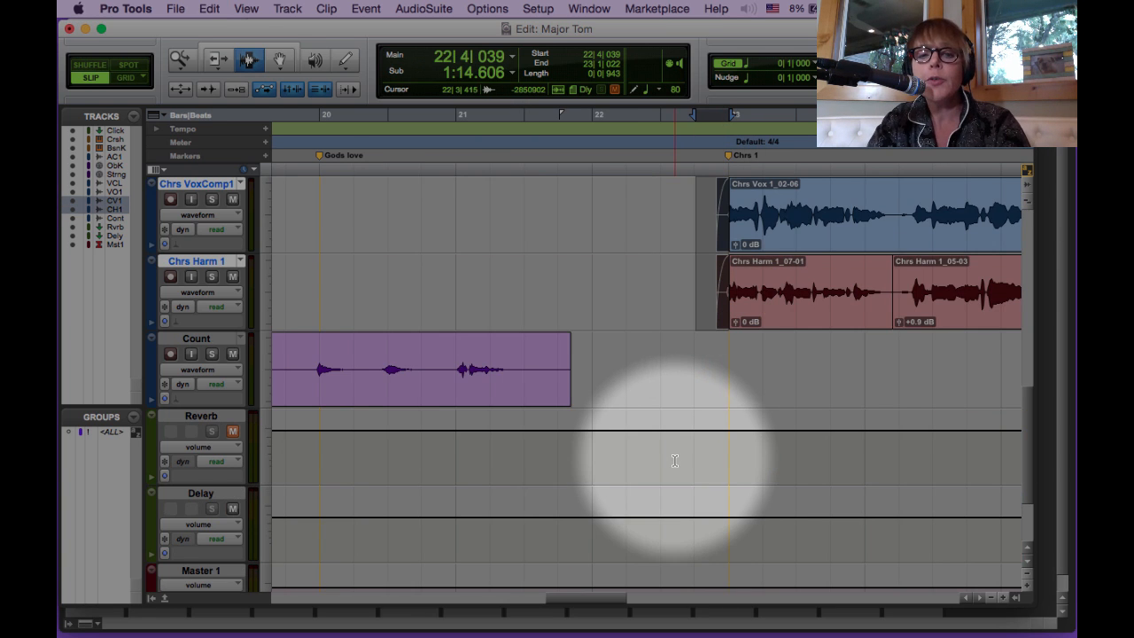
pyautogui.moveTo(526, 361); pyautogui.dragTo(646, 366)
pyautogui.press('Delete')
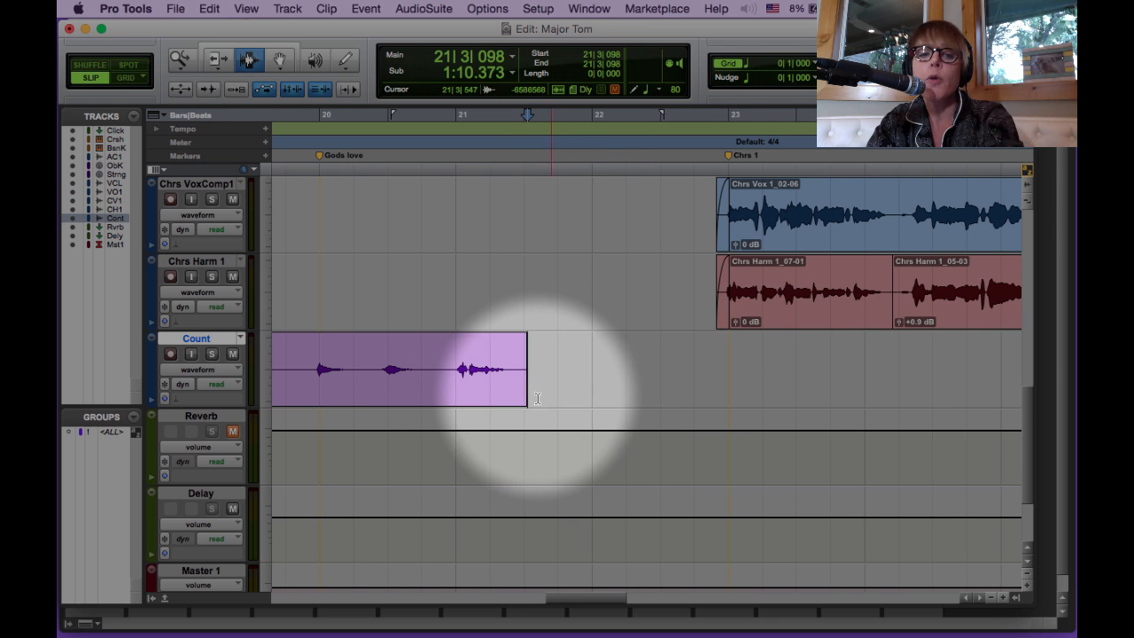
pyautogui.keyDown('shift'); pyautogui.click(502, 390); pyautogui.keyUp('shift')
pyautogui.press('super+f')
pyautogui.press('Return')
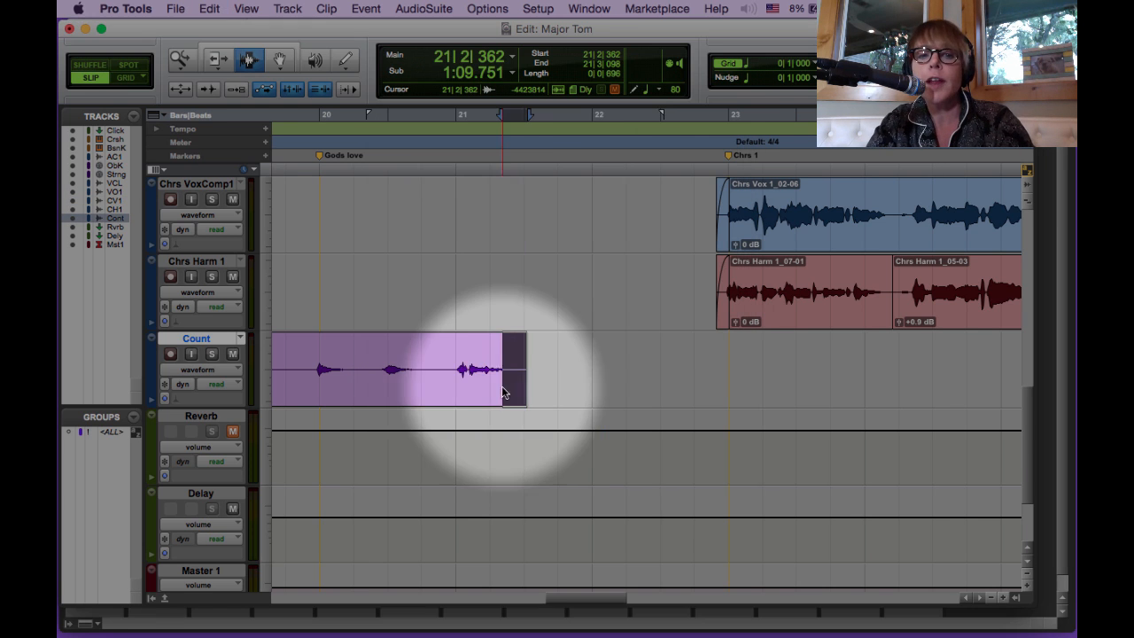
# Step: Play the chorus 1 entrance from 22|3|752 and examine the tracks from the chorus vocals up to Crash
pyautogui.click(583, 316)
pyautogui.press('super+bracketleft')
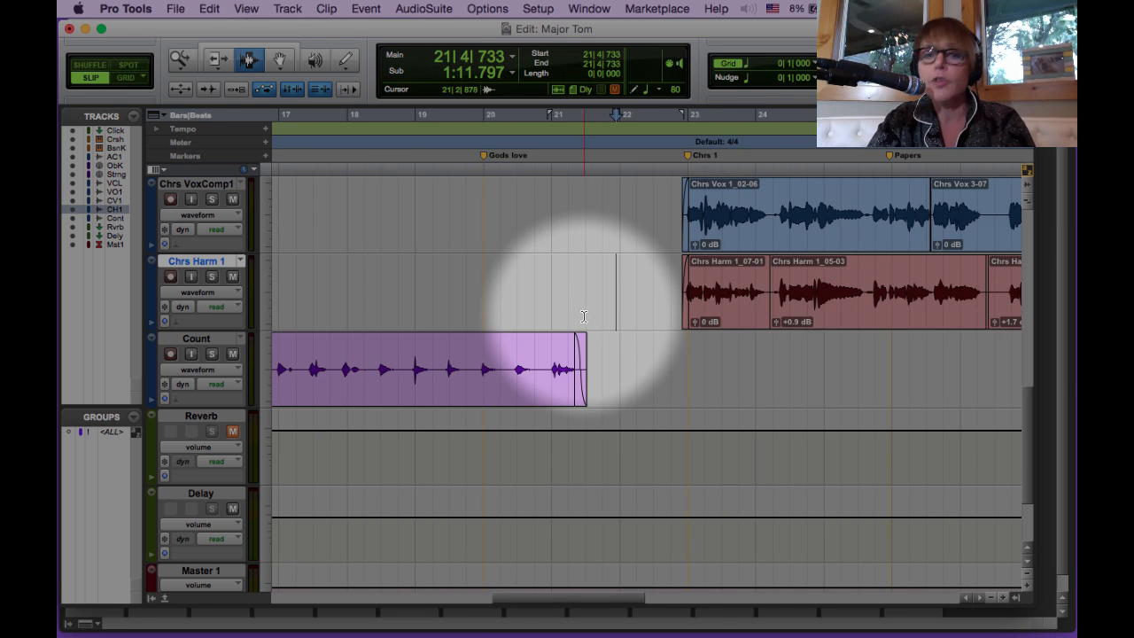
pyautogui.click(666, 290)
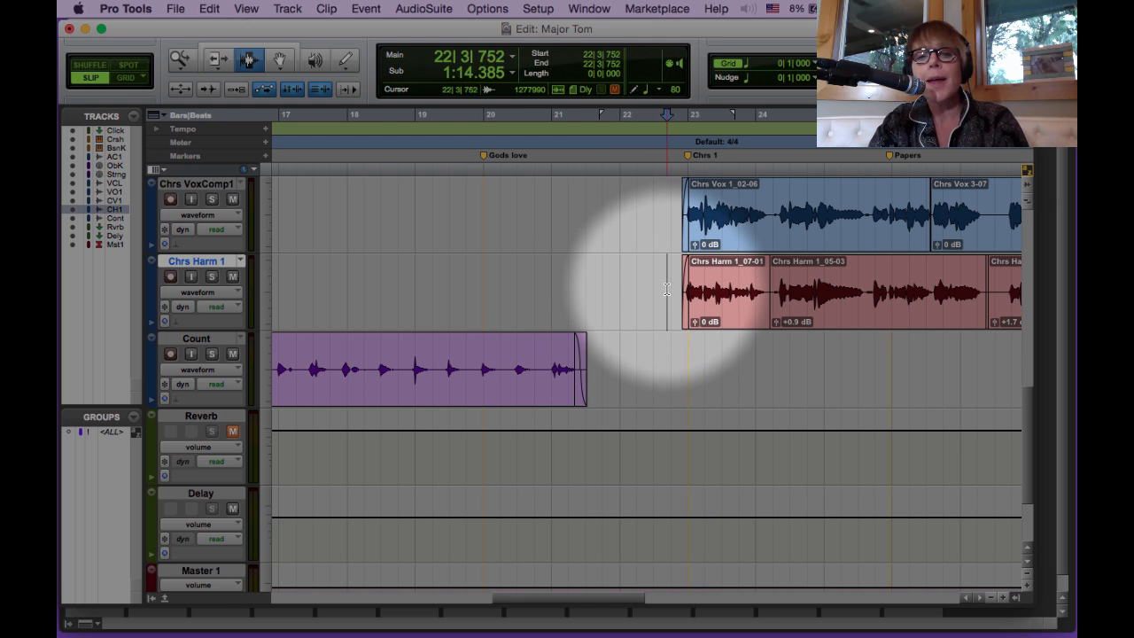
pyautogui.press('space')
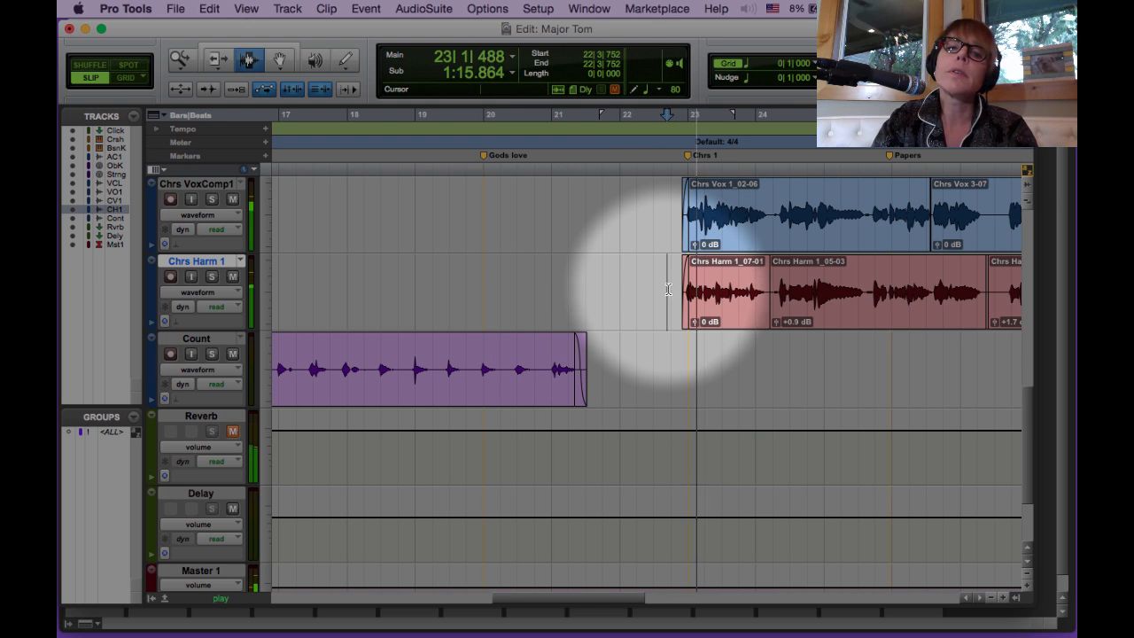
pyautogui.press('super+bracketleft')
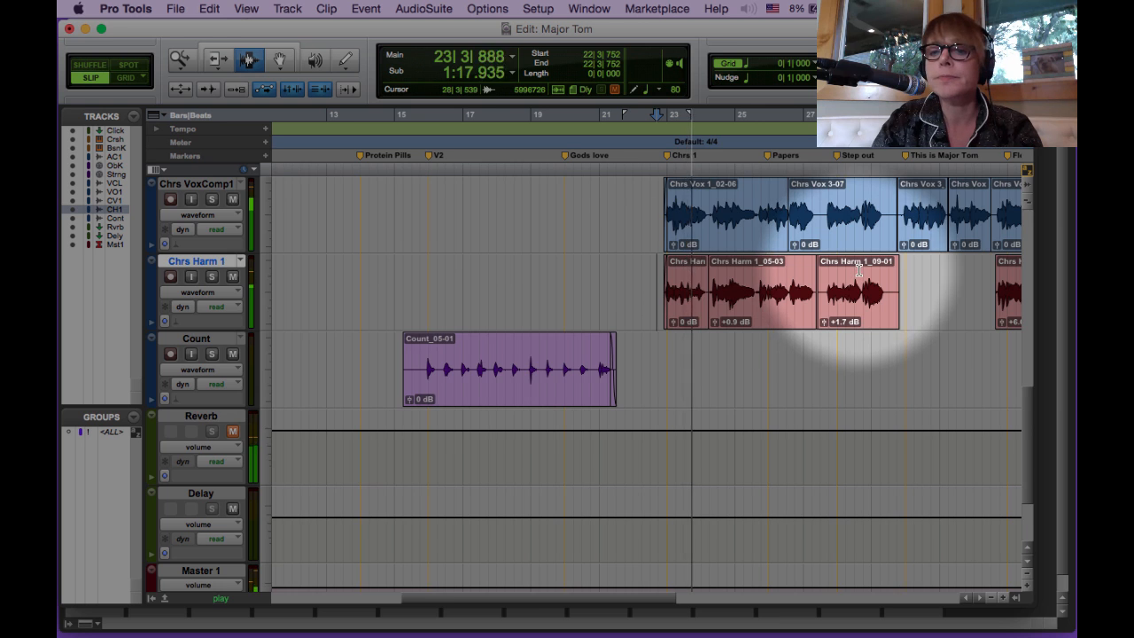
pyautogui.scroll(2, 858, 270)
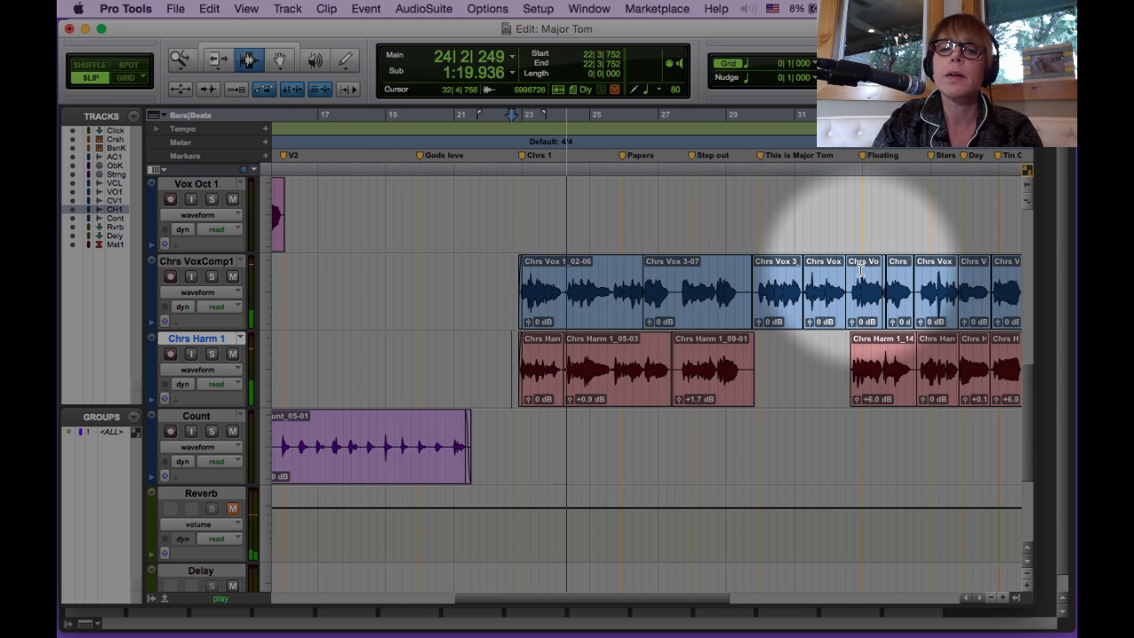
pyautogui.scroll(3, 902, 275)
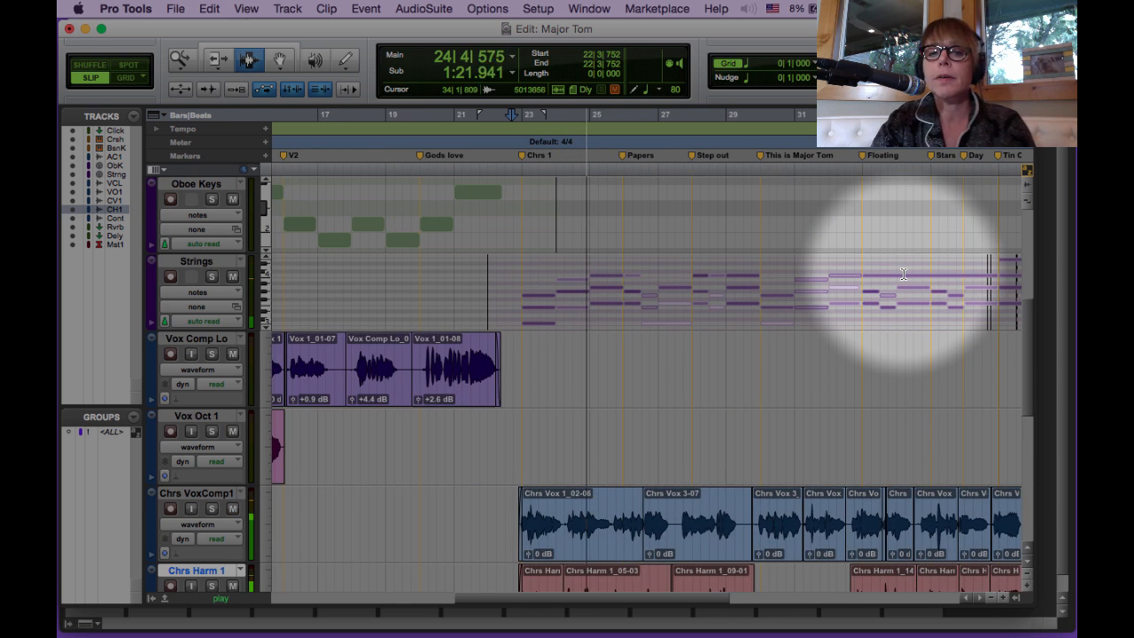
pyautogui.scroll(3, 899, 292)
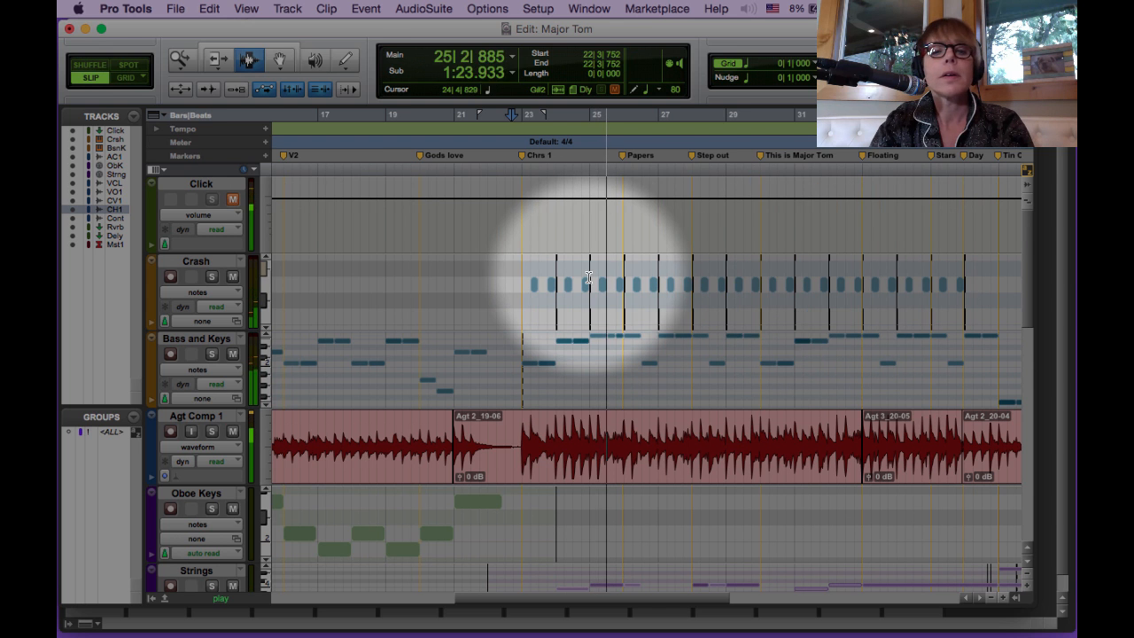
# Step: In the Mix window, add a Delay Bus Station (Stereo) send to the Crash track's send b and set its level to -11.3
pyautogui.press('super+equal')
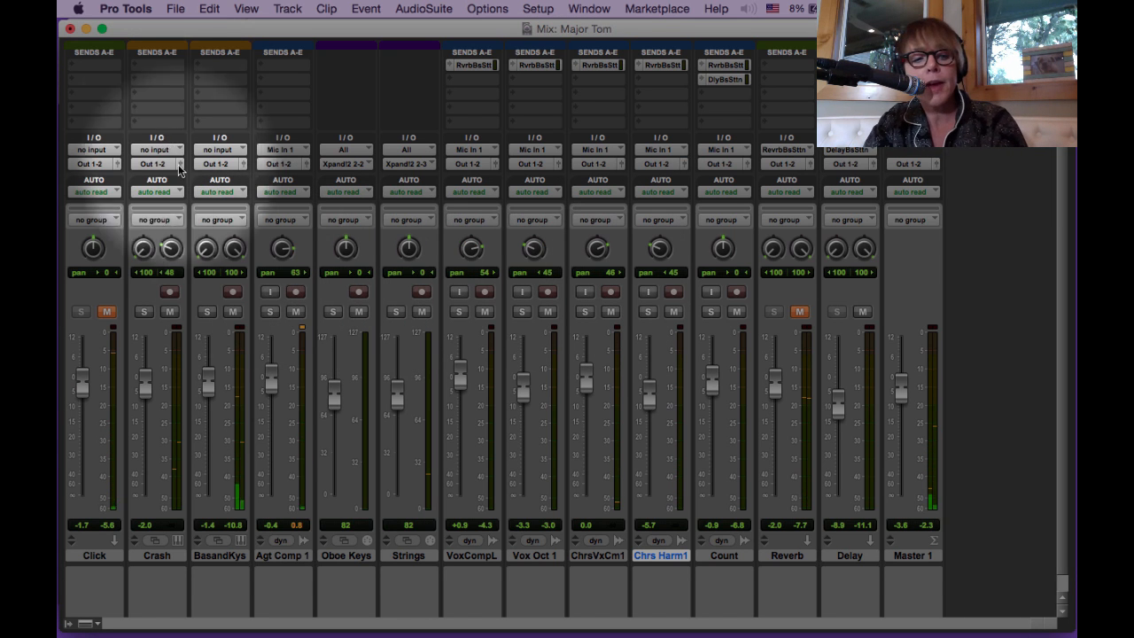
pyautogui.scroll(3, 178, 149)
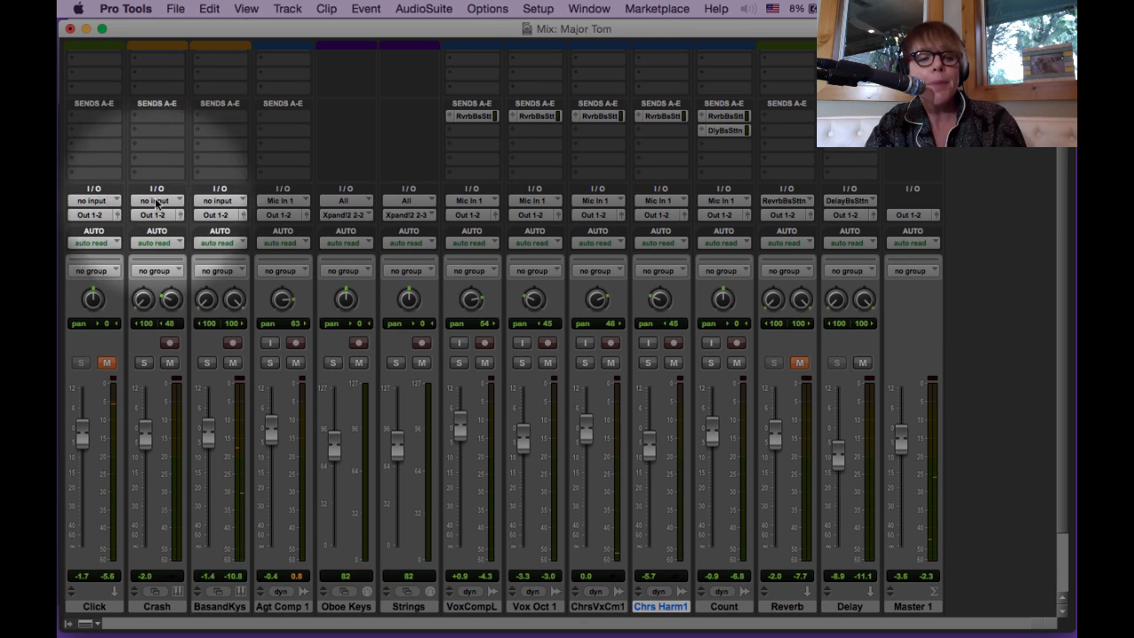
pyautogui.click(151, 125)
pyautogui.moveTo(191, 180)
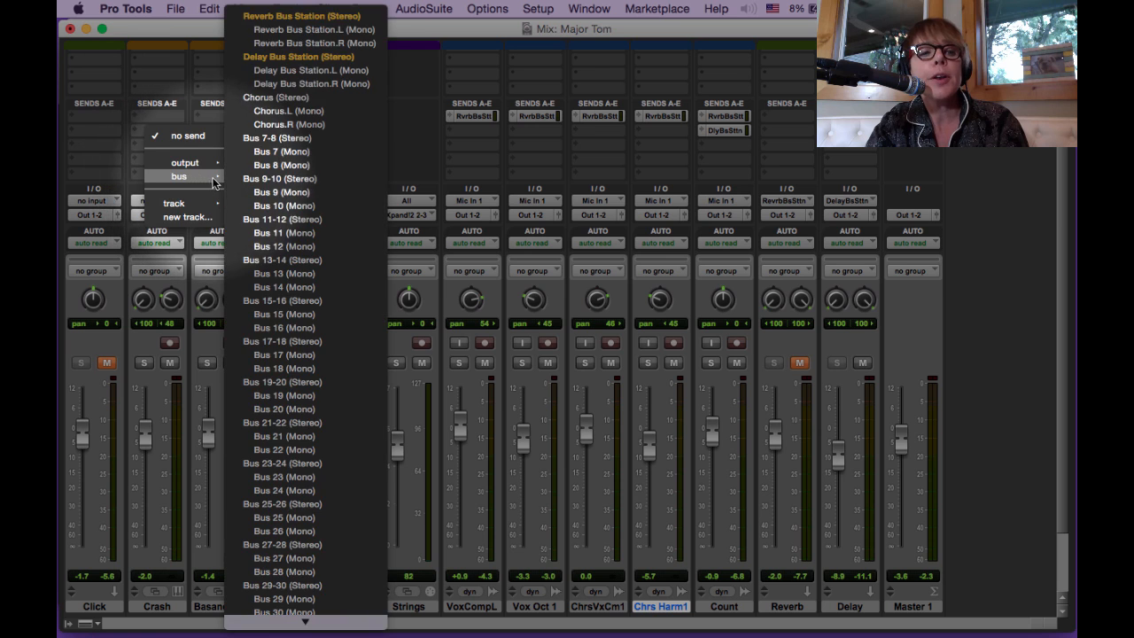
pyautogui.click(315, 58)
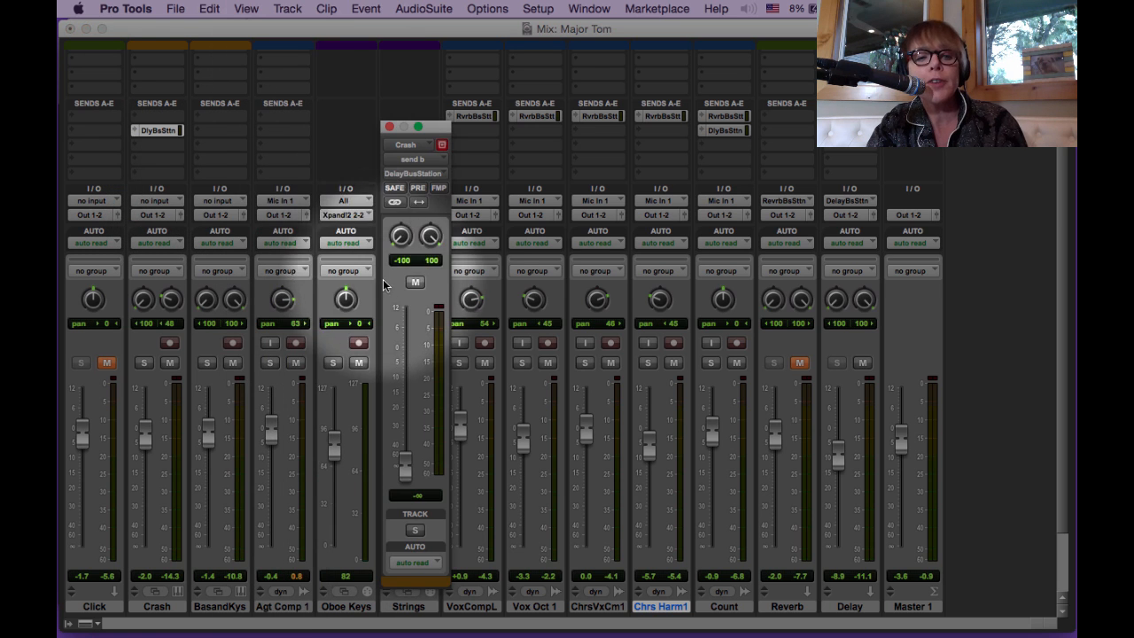
pyautogui.moveTo(404, 474); pyautogui.dragTo(413, 380)
# Step: Return to the Edit window and play the Crash part with its delay send from 23|1|180
pyautogui.press('super+equal')
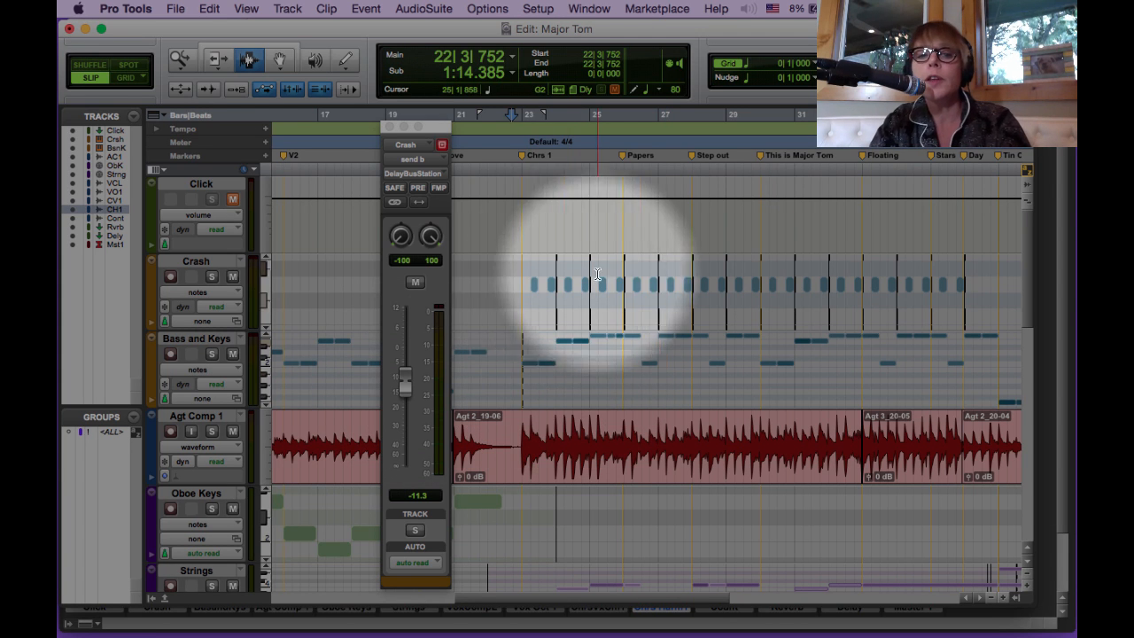
pyautogui.click(523, 308)
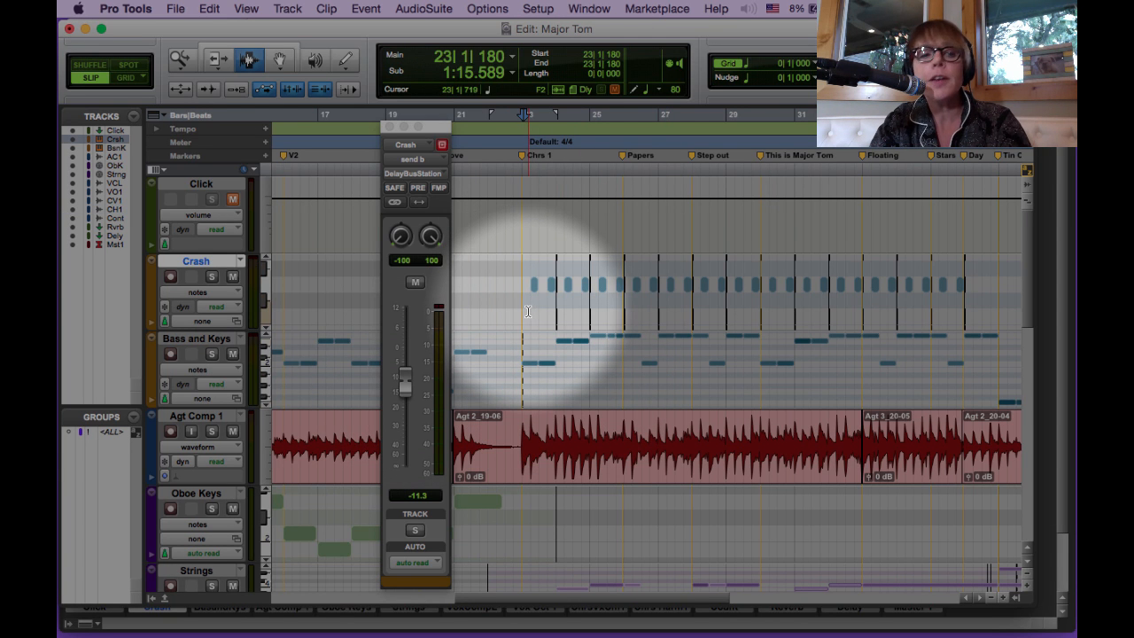
pyautogui.press('space')
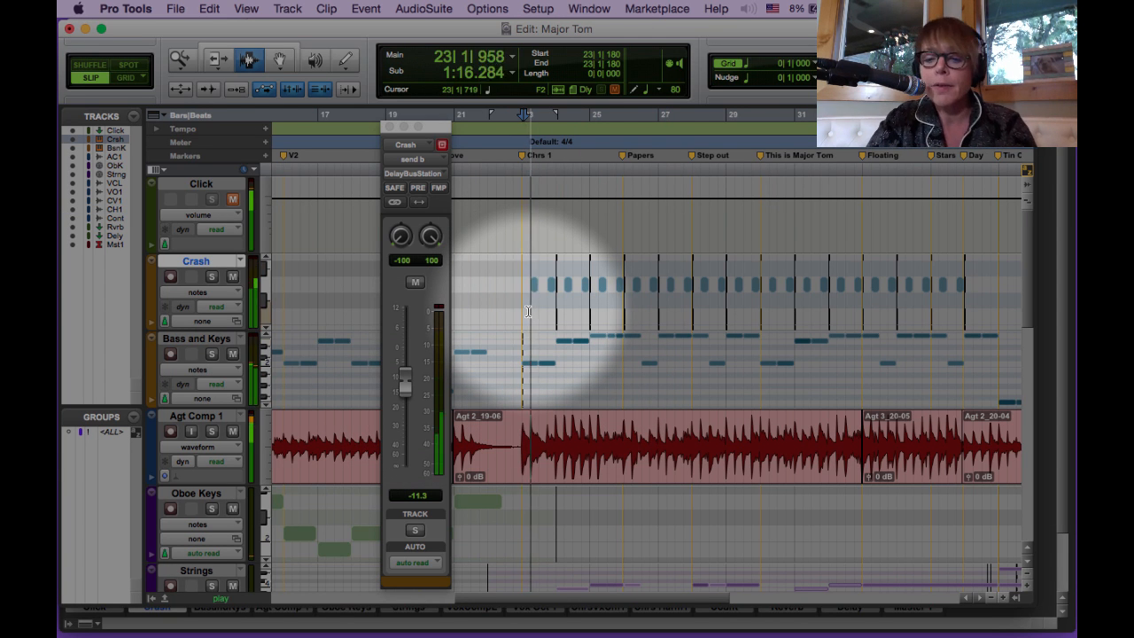
# Step: In the Mix window, raise the Crash track's Delay Bus Station send level to -0.9 during playback
pyautogui.press('super+equal')
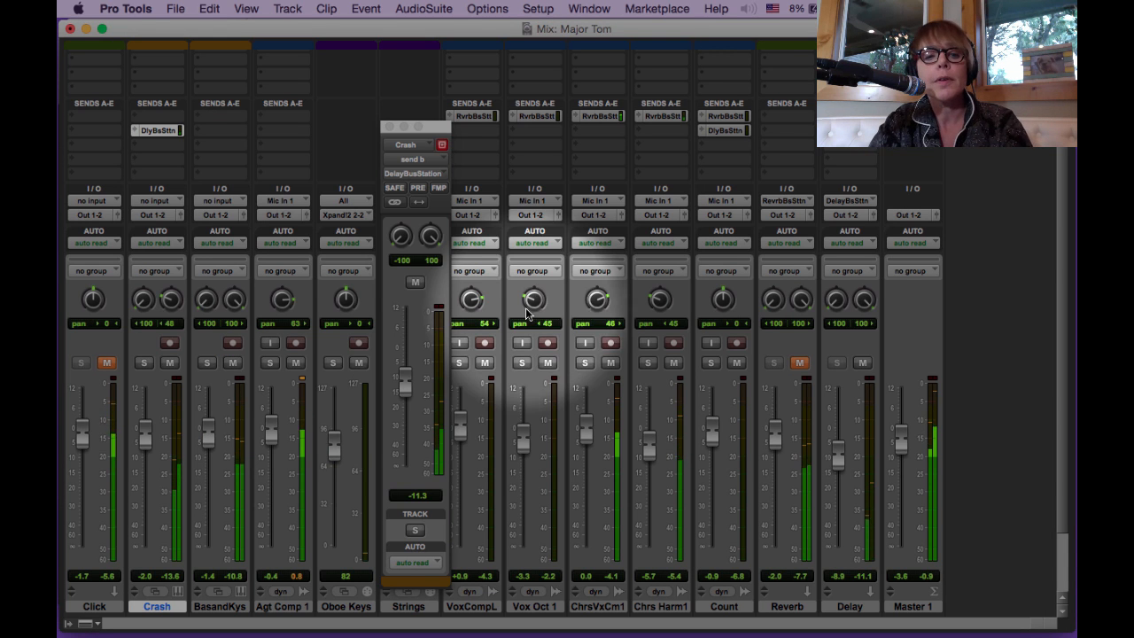
pyautogui.moveTo(403, 402); pyautogui.dragTo(407, 356)
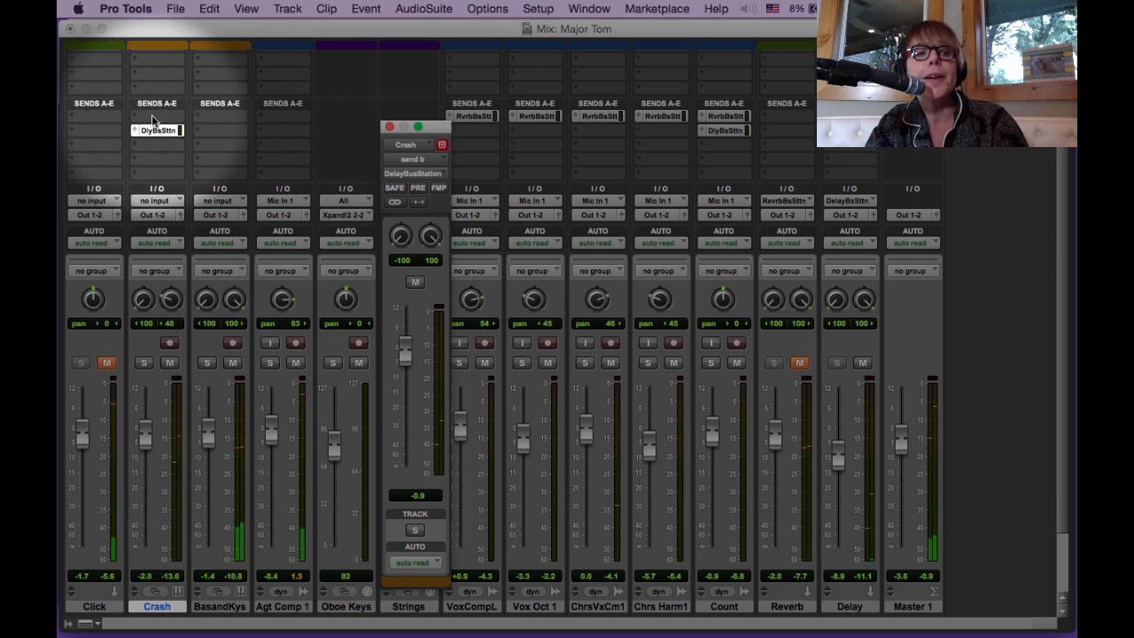
# Step: Add a Reverb Bus Station (Stereo) send to the Crash track's send a and set its level to -1.4 during playback
pyautogui.click(151, 114)
pyautogui.moveTo(190, 162)
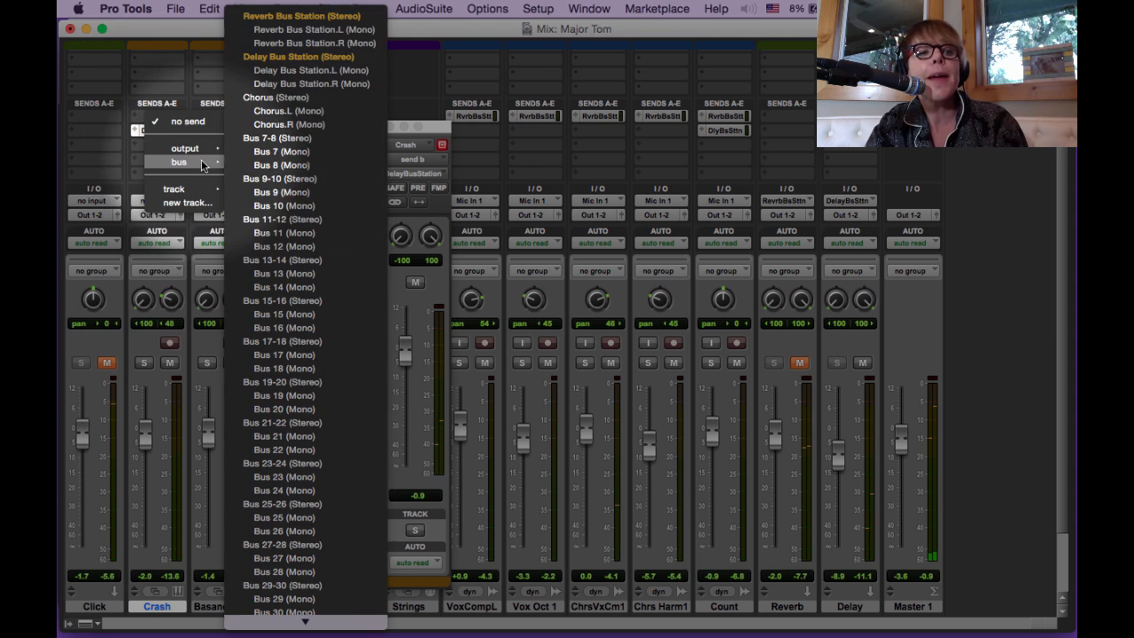
pyautogui.click(348, 17)
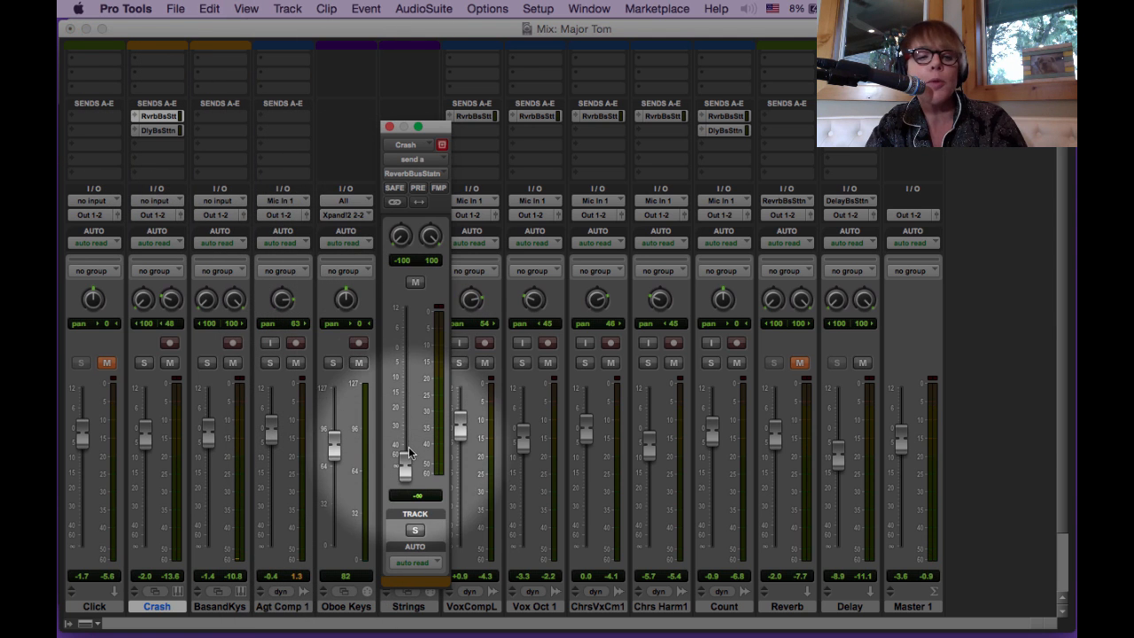
pyautogui.moveTo(407, 464); pyautogui.dragTo(411, 355)
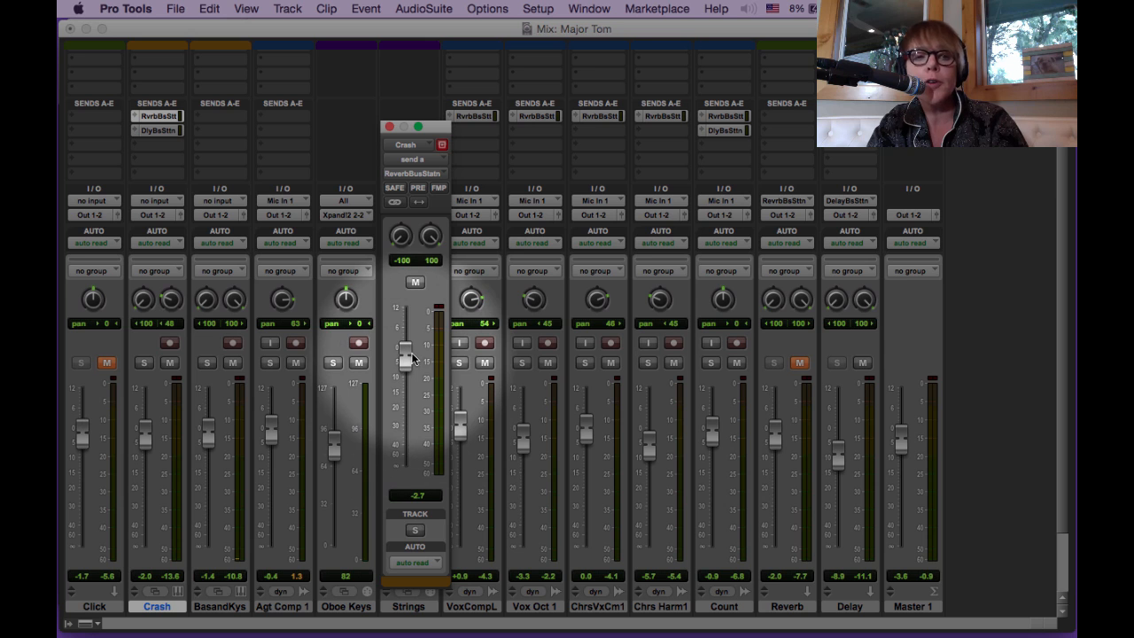
pyautogui.press('space')
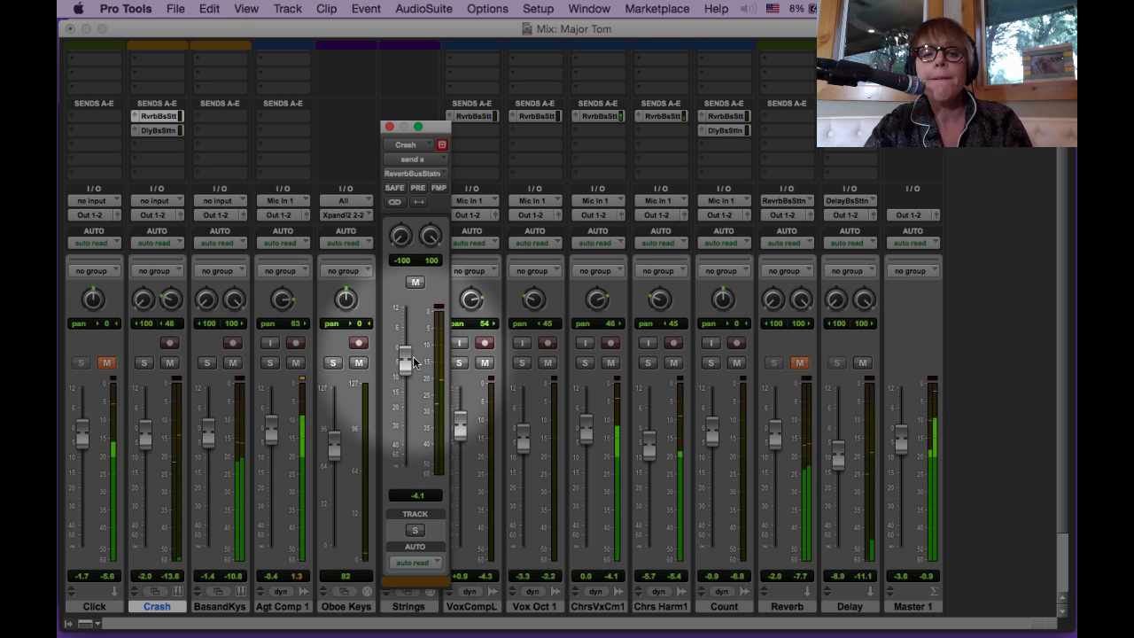
pyautogui.moveTo(407, 356); pyautogui.dragTo(405, 358)
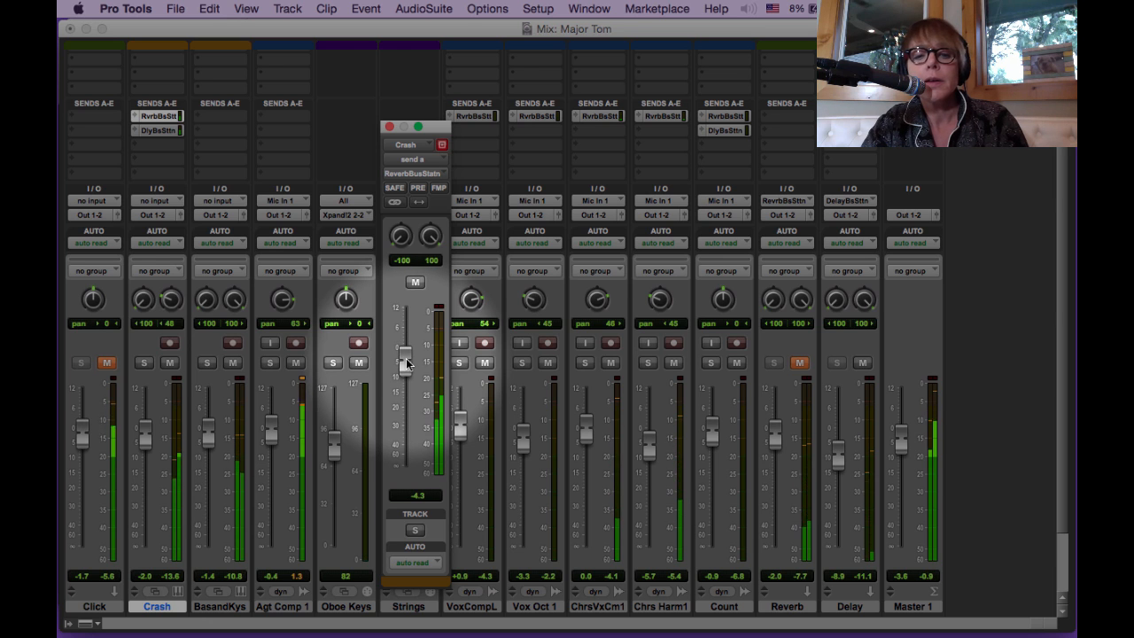
pyautogui.moveTo(405, 358); pyautogui.dragTo(406, 349)
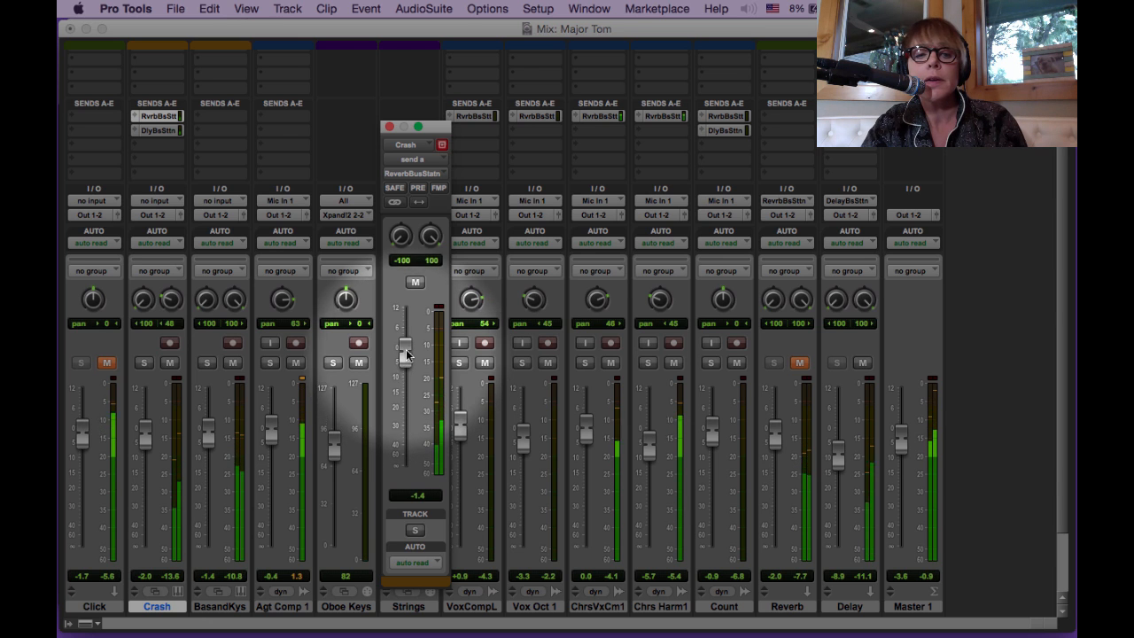
# Step: Set the Crash track's delay send level to -5.4 and close the send window back in the Edit window
pyautogui.click(161, 131)
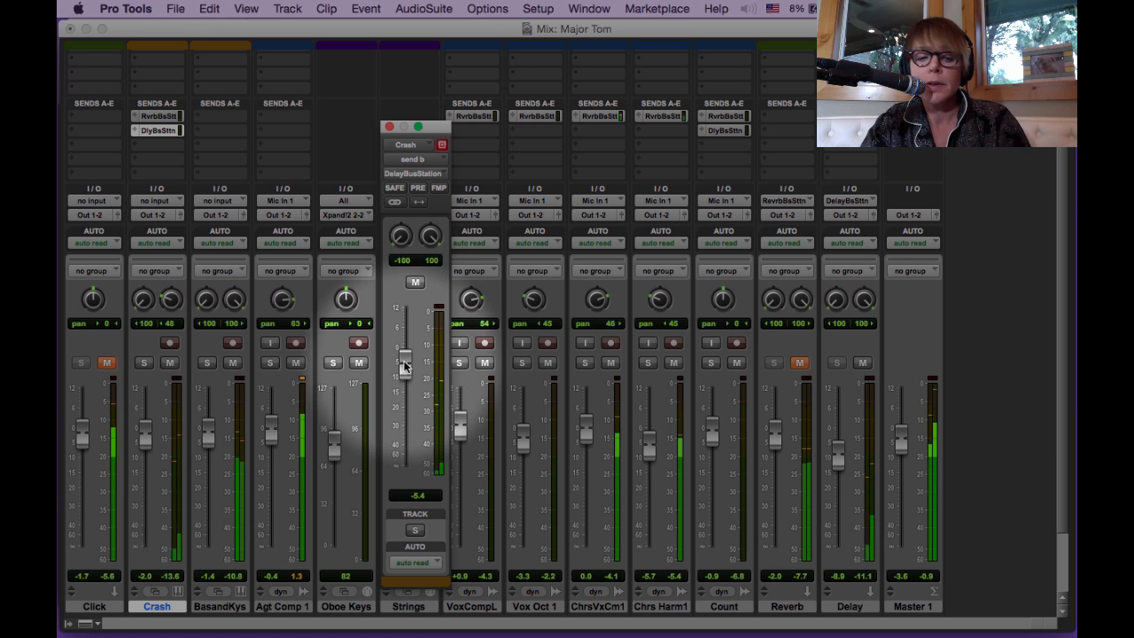
pyautogui.press('super+equal')
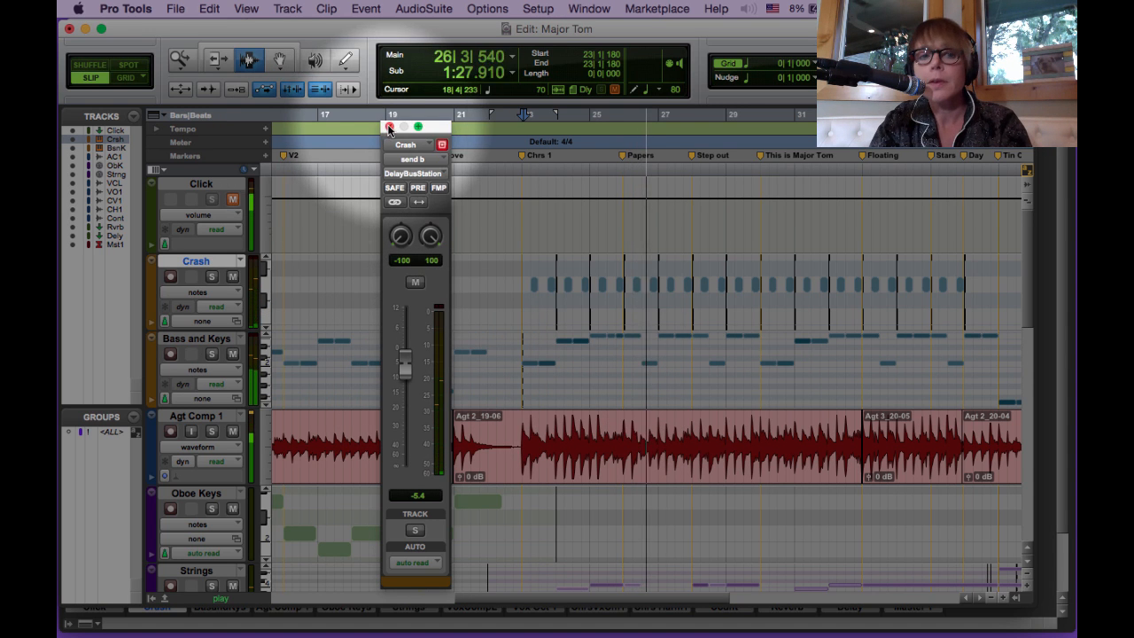
pyautogui.click(389, 128)
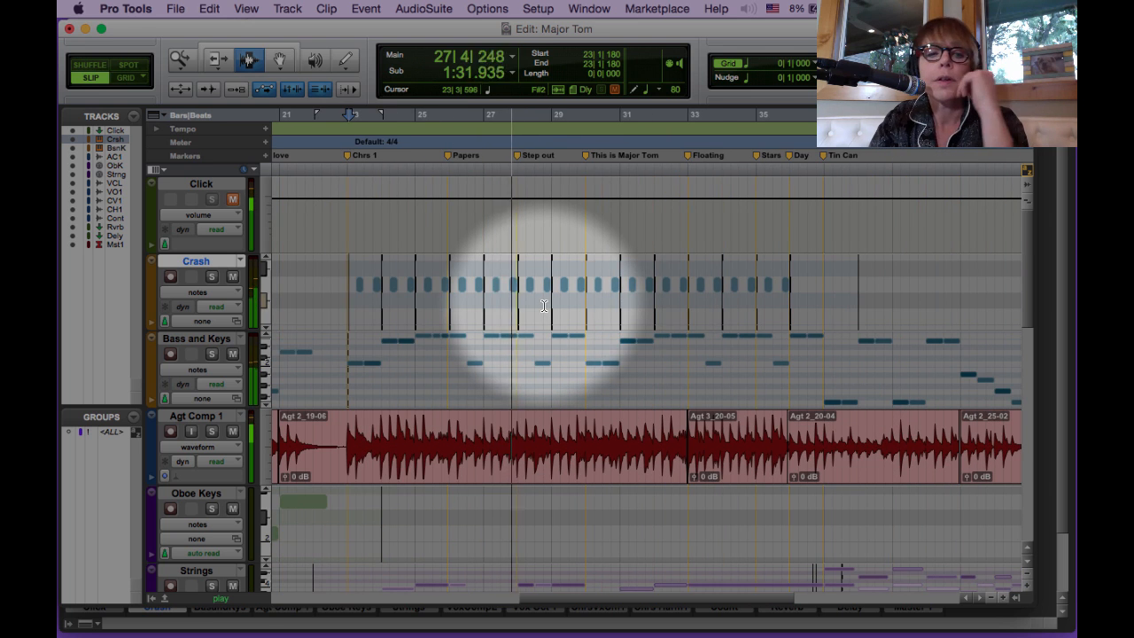
# Step: Stop playback and compare the end of the Step out phrase in Chrs VoxComp1 and Chrs Harm 1 around bar 29
pyautogui.scroll(-3, 638, 293)
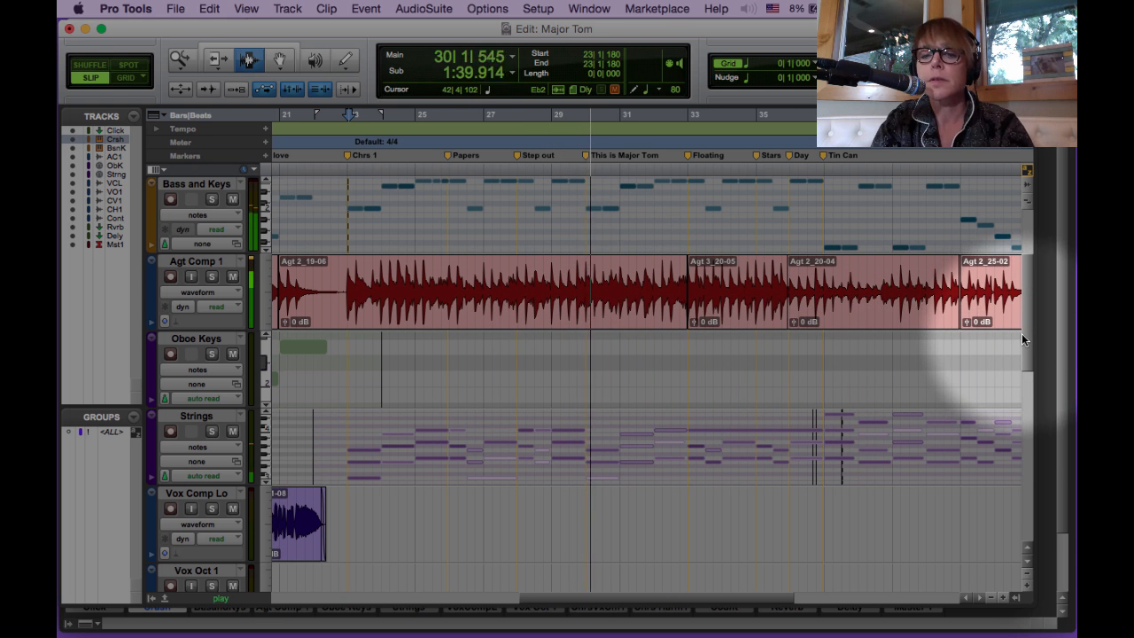
pyautogui.moveTo(1021, 333); pyautogui.dragTo(1019, 424)
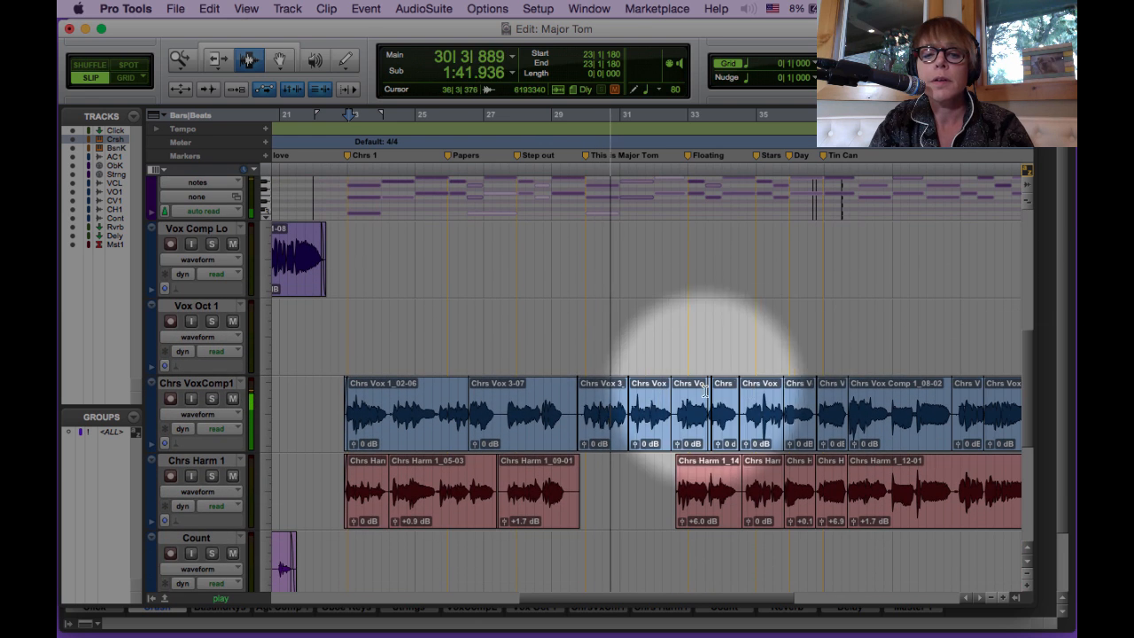
pyautogui.press('space')
pyautogui.click(538, 438)
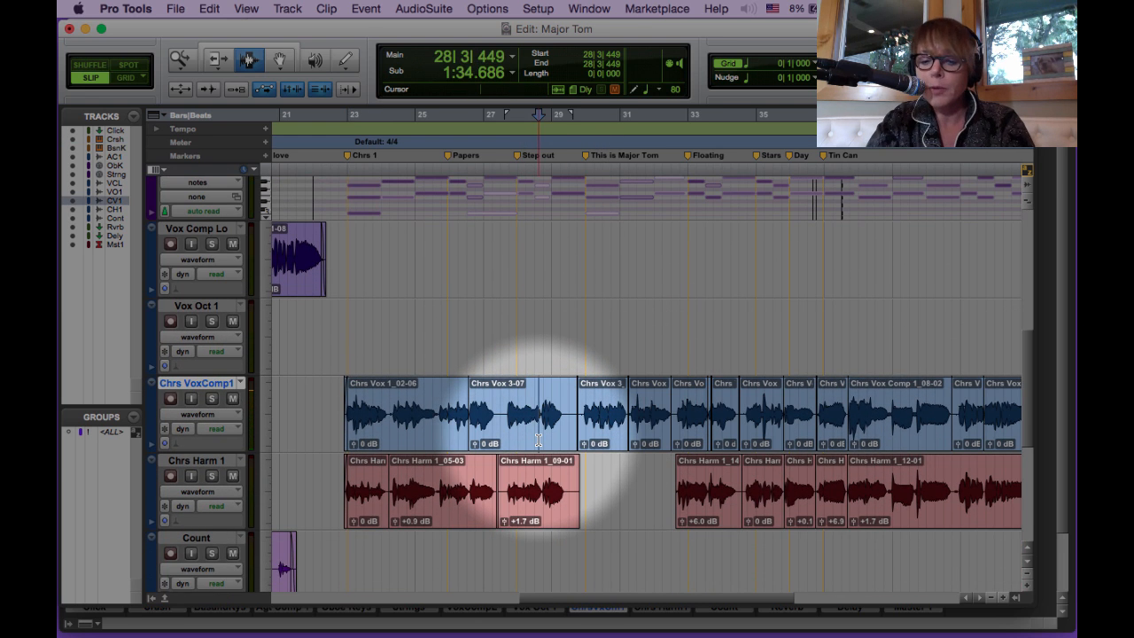
pyautogui.press('t')
pyautogui.press('t')
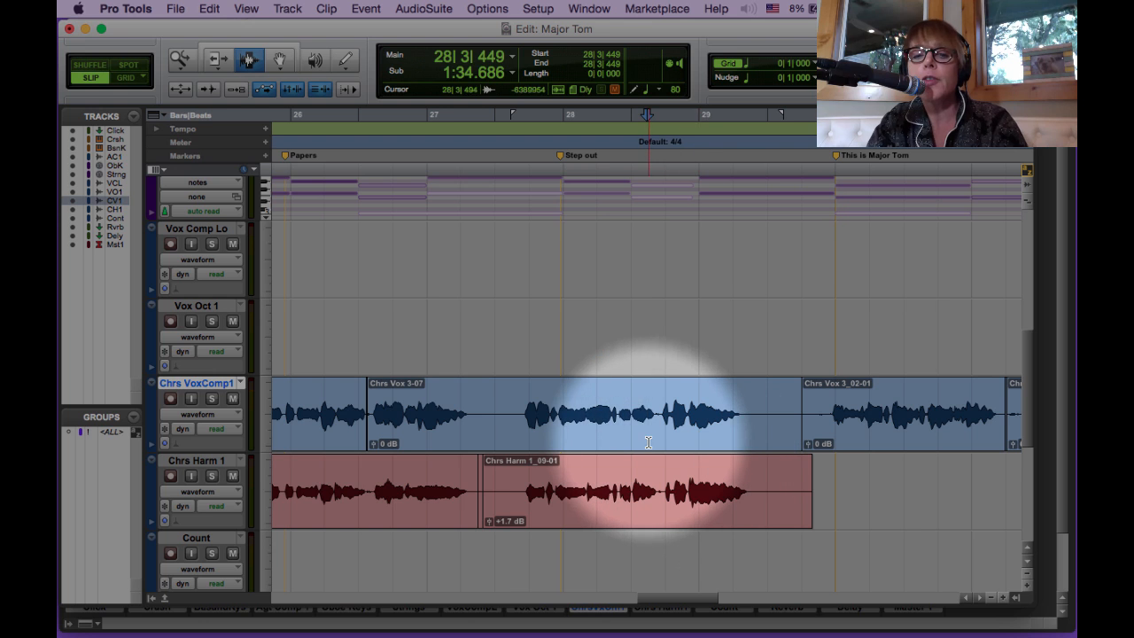
pyautogui.click(654, 441)
pyautogui.press('t')
pyautogui.press('t')
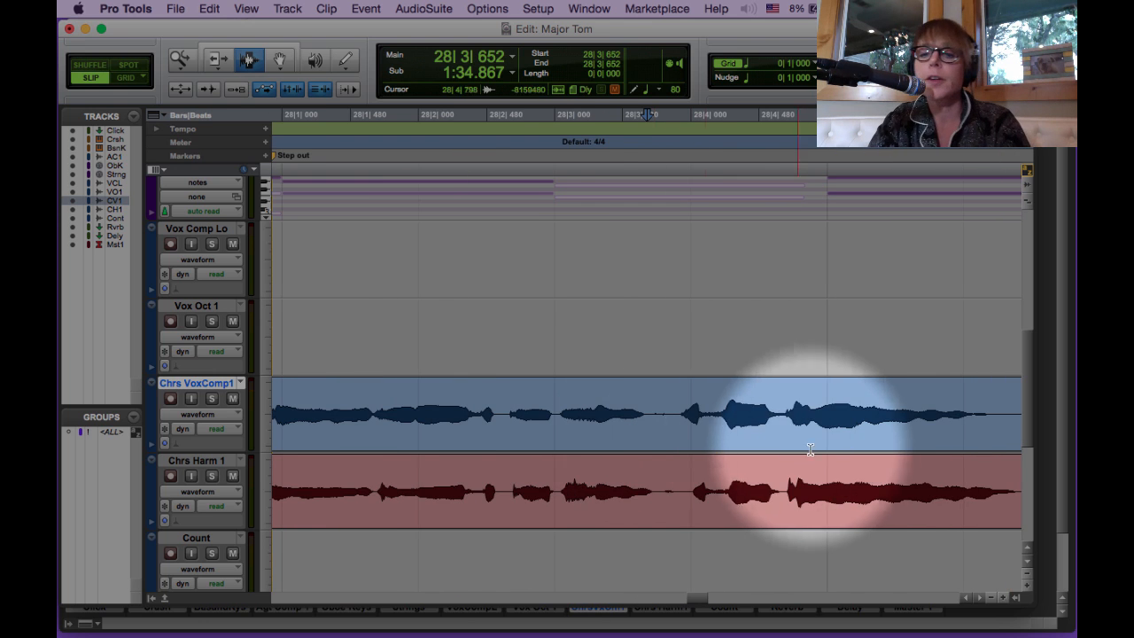
pyautogui.hscroll(1, 903, 487)
pyautogui.hscroll(1, 903, 492)
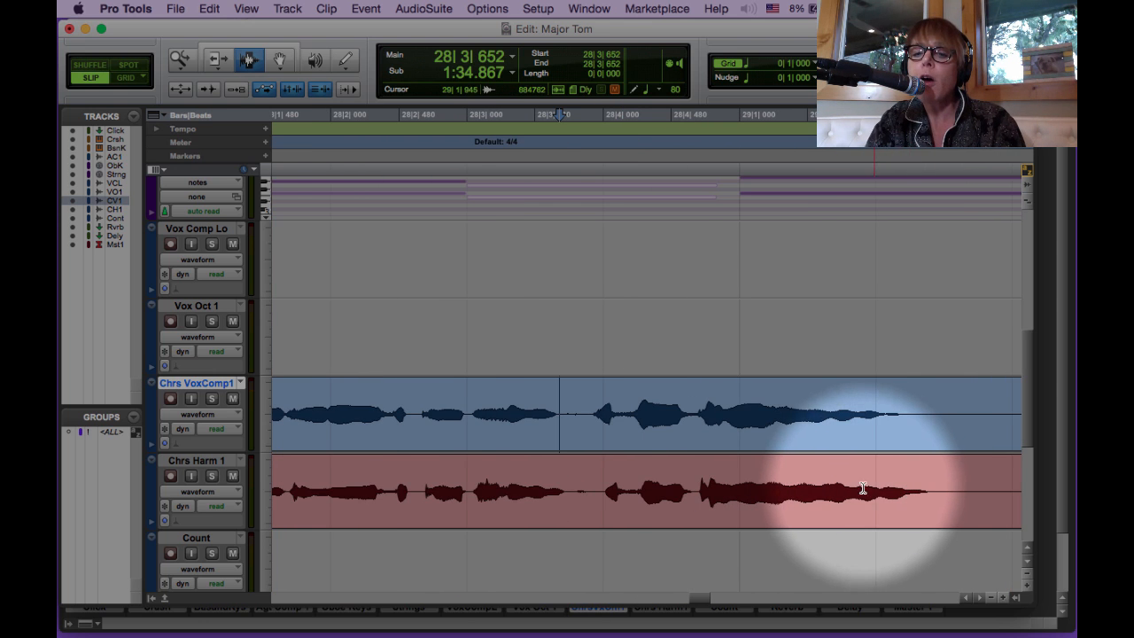
pyautogui.hscroll(3, 873, 491)
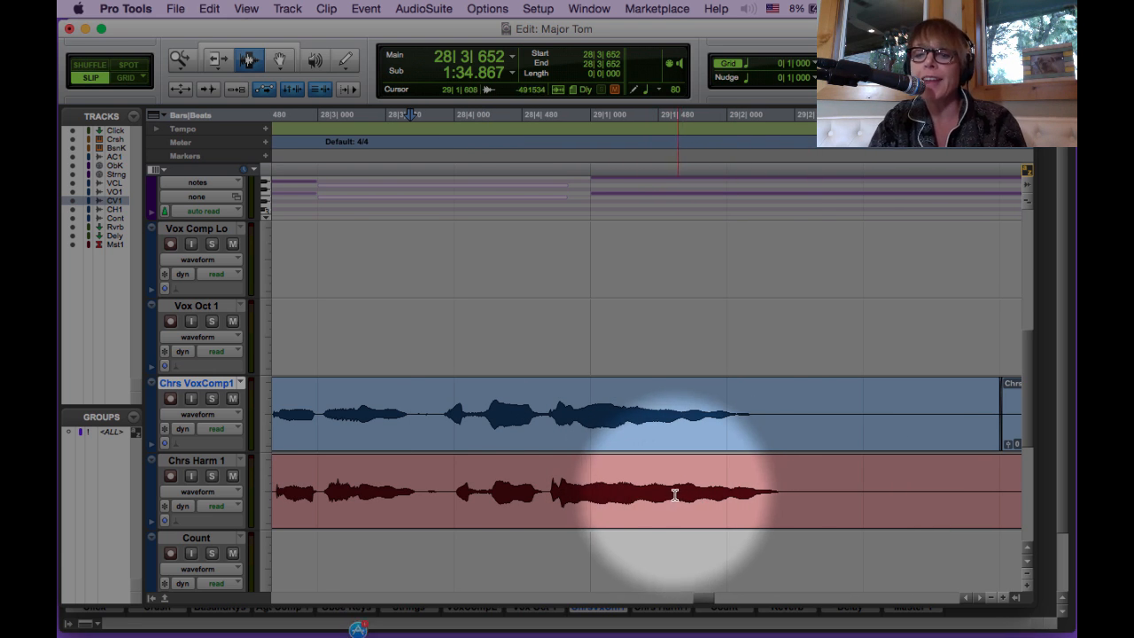
# Step: Cut small gaps in Chrs Harm 1 at 29|2|749 and 29|1|490, and slide the clip between them earlier to start at 29|1|383
pyautogui.moveTo(832, 502); pyautogui.dragTo(880, 502)
pyautogui.press('Delete')
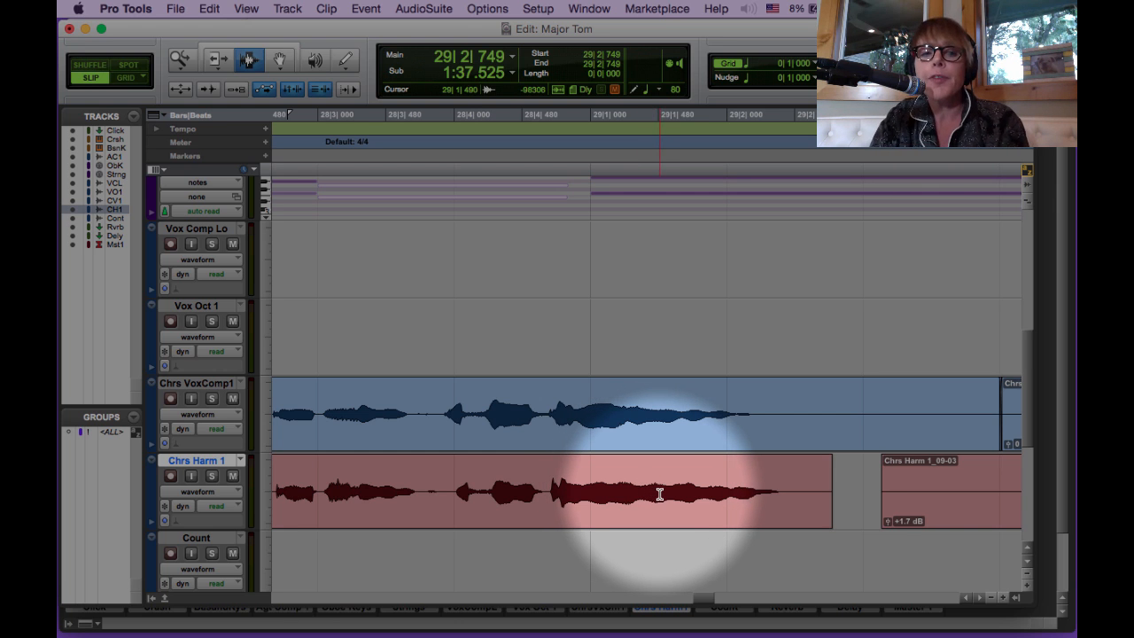
pyautogui.moveTo(659, 494); pyautogui.dragTo(664, 495)
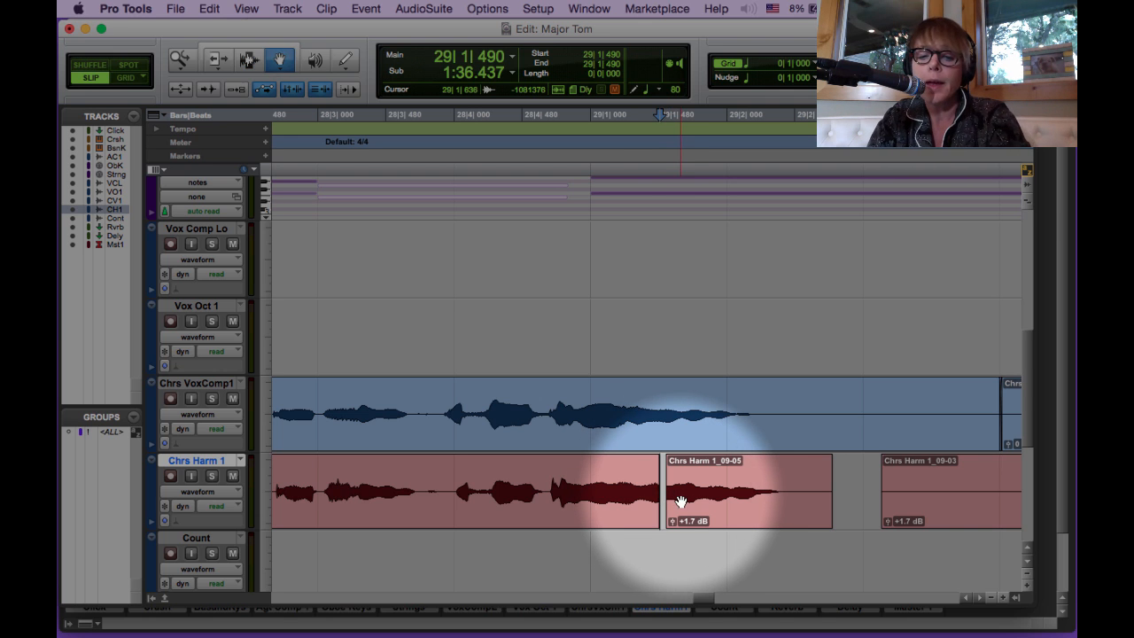
pyautogui.click(692, 501)
pyautogui.moveTo(690, 502); pyautogui.dragTo(671, 508)
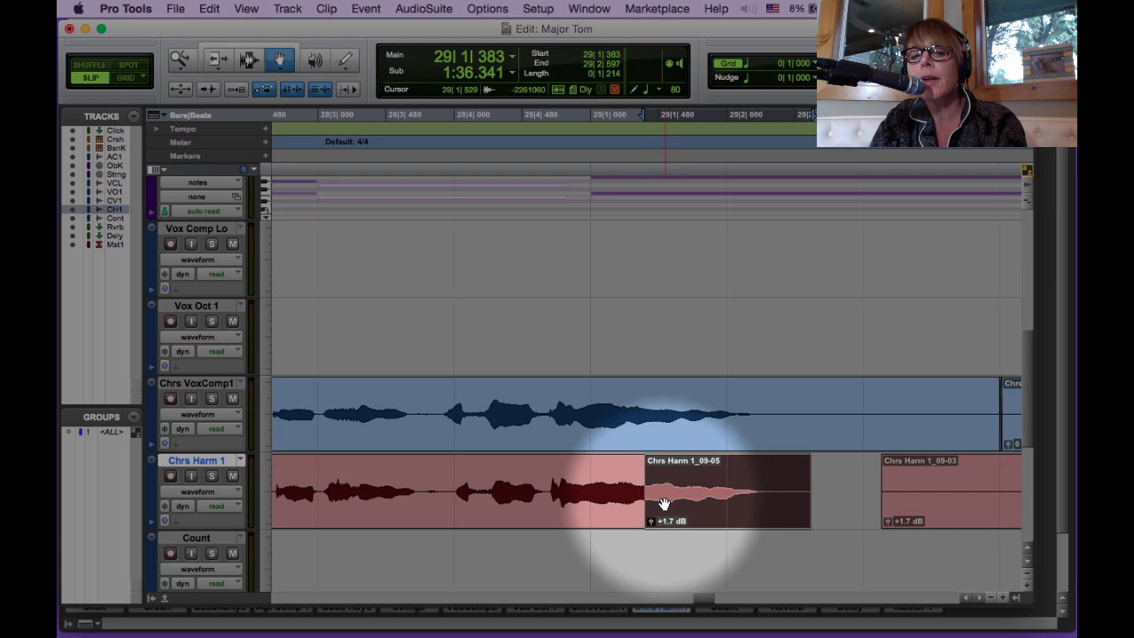
# Step: Try to crossfade the Chrs Harm 1 edit point from 29|1|361 to 29|1|411
pyautogui.press('F7')
pyautogui.click(644, 507)
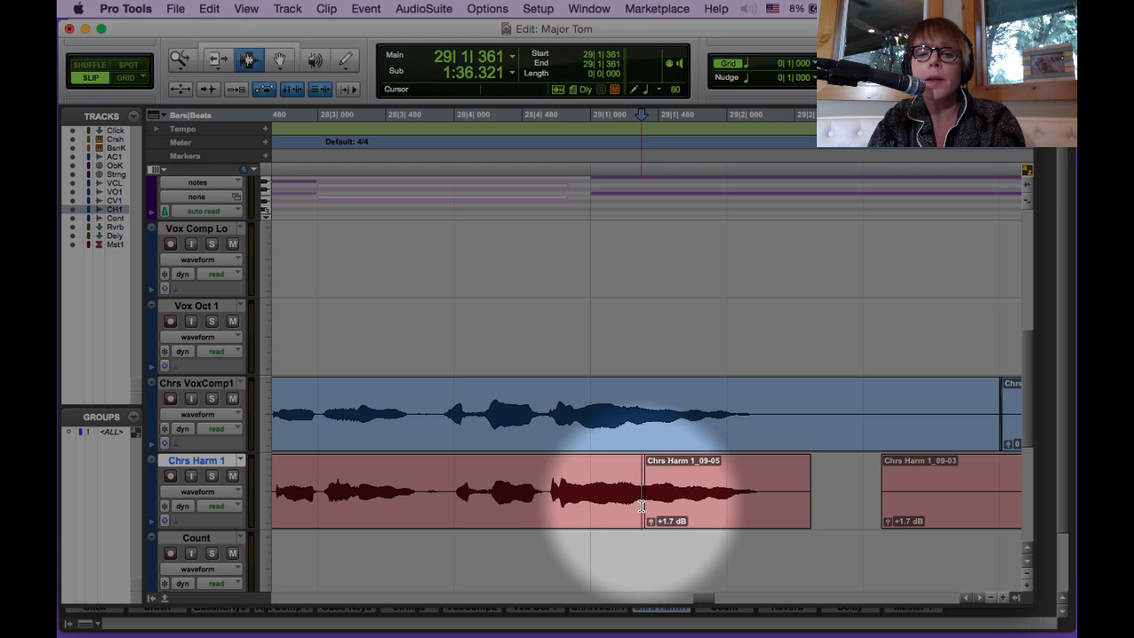
pyautogui.press('super+f')
pyautogui.press('Return')
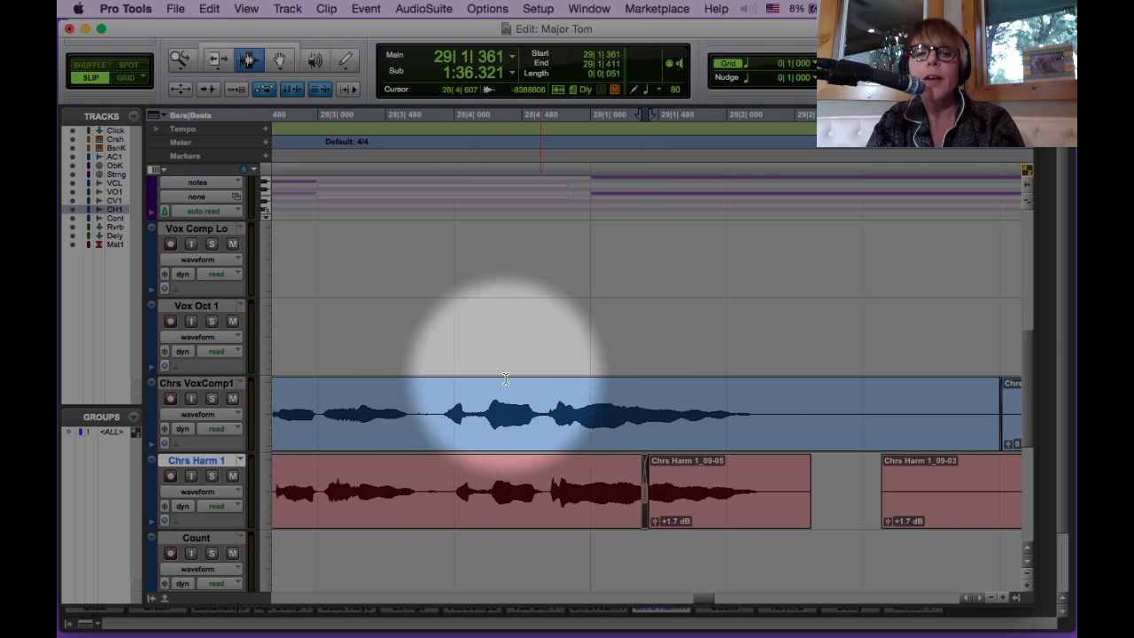
pyautogui.click(440, 432)
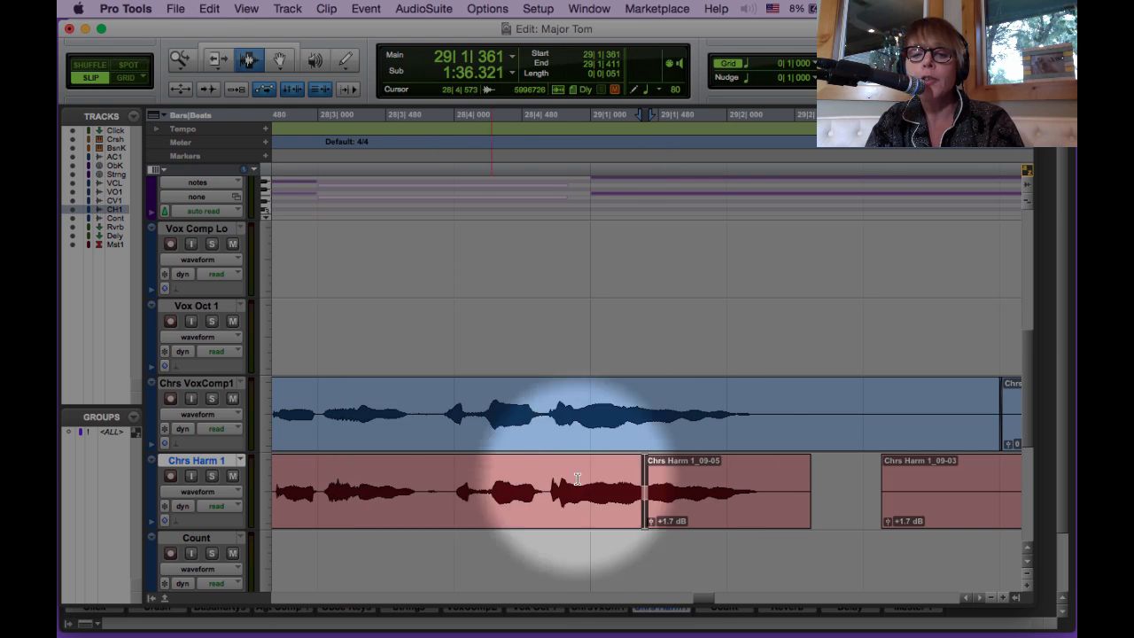
pyautogui.click(625, 489)
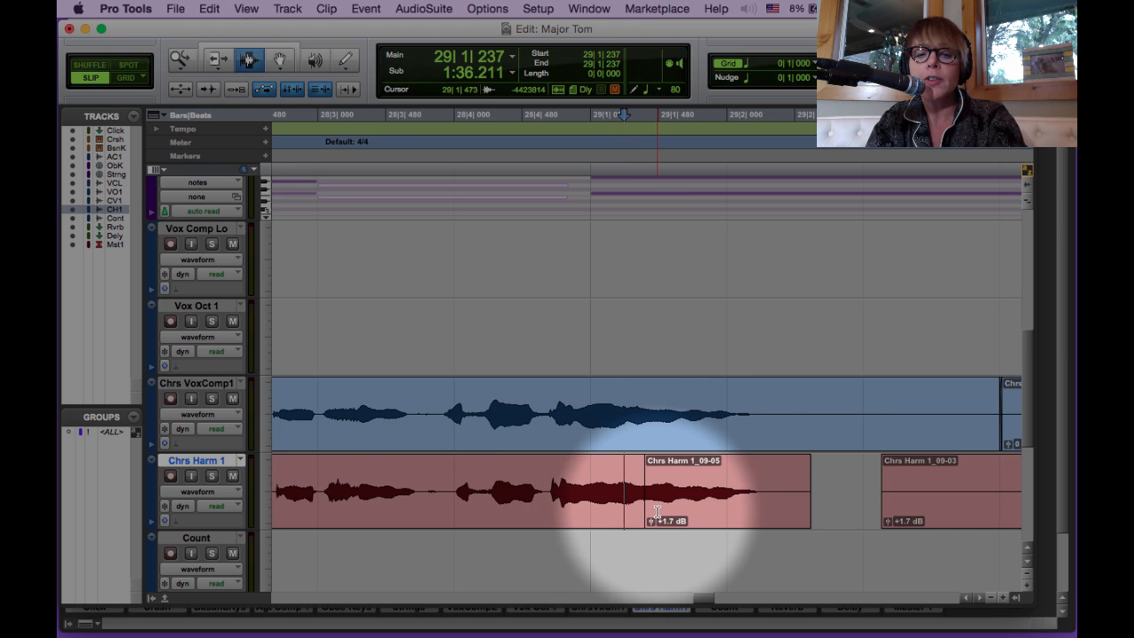
# Step: Extend the start of the shifted Chrs Harm 1 clip back to 28|3|719 and slide the clip later to start at 28|3|837
pyautogui.click(217, 59)
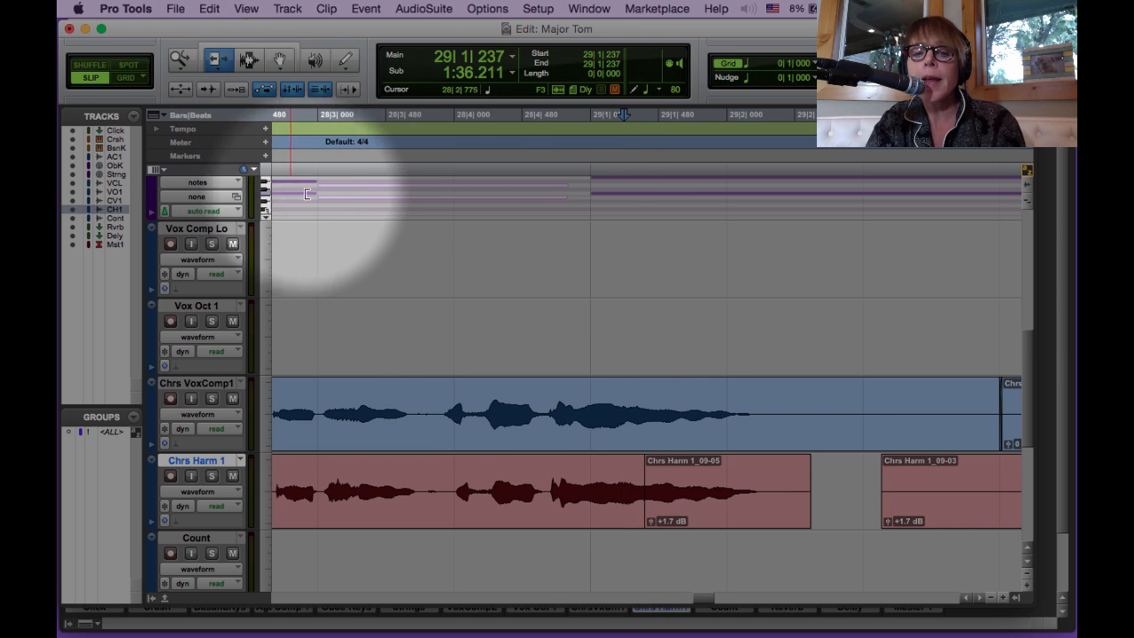
pyautogui.moveTo(647, 478); pyautogui.dragTo(422, 470)
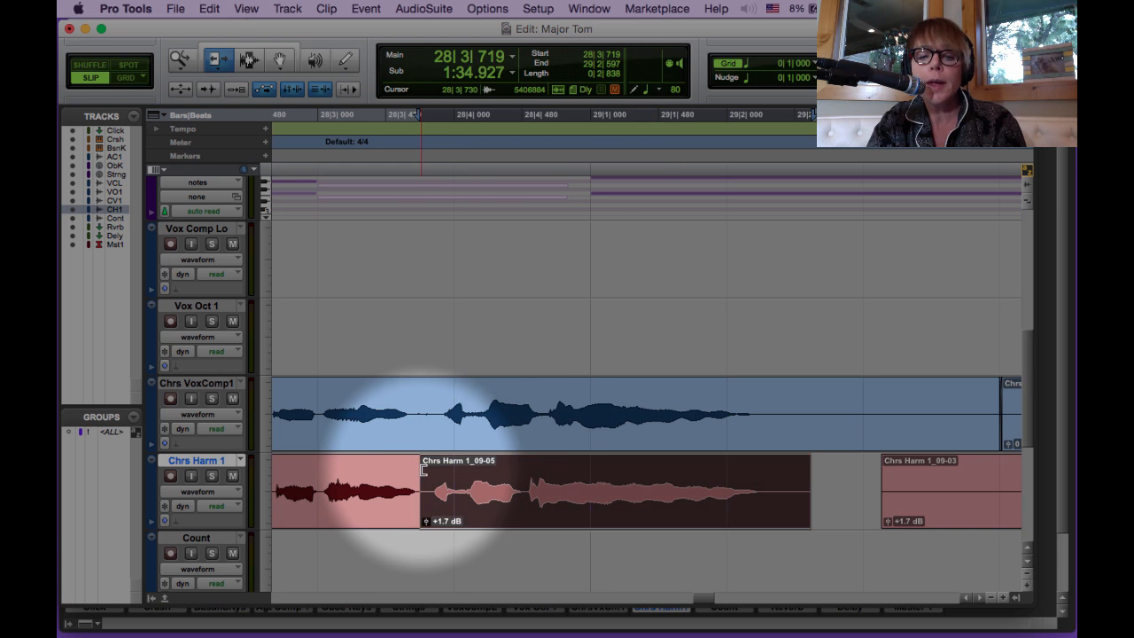
pyautogui.click(279, 59)
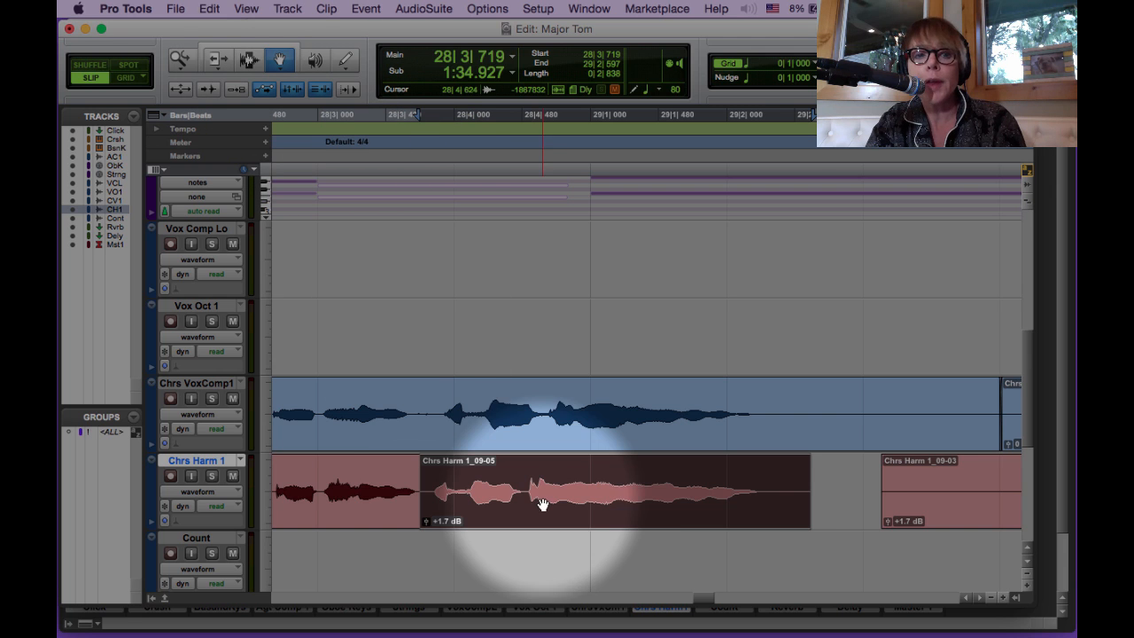
pyautogui.click(523, 497)
pyautogui.moveTo(526, 498); pyautogui.dragTo(527, 498)
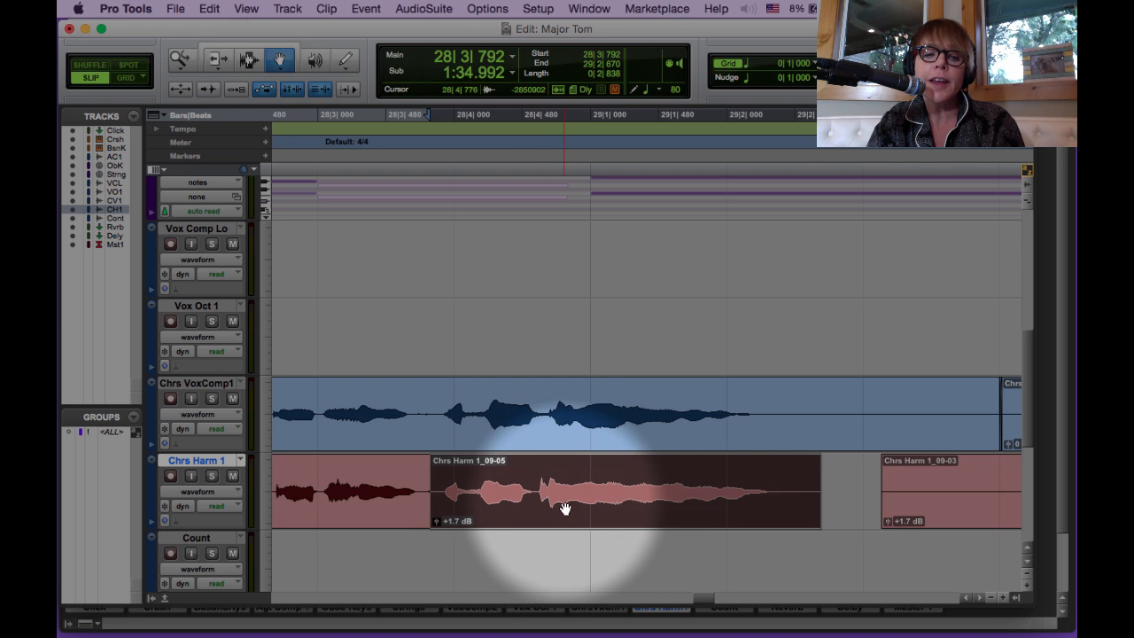
pyautogui.moveTo(565, 508); pyautogui.dragTo(571, 508)
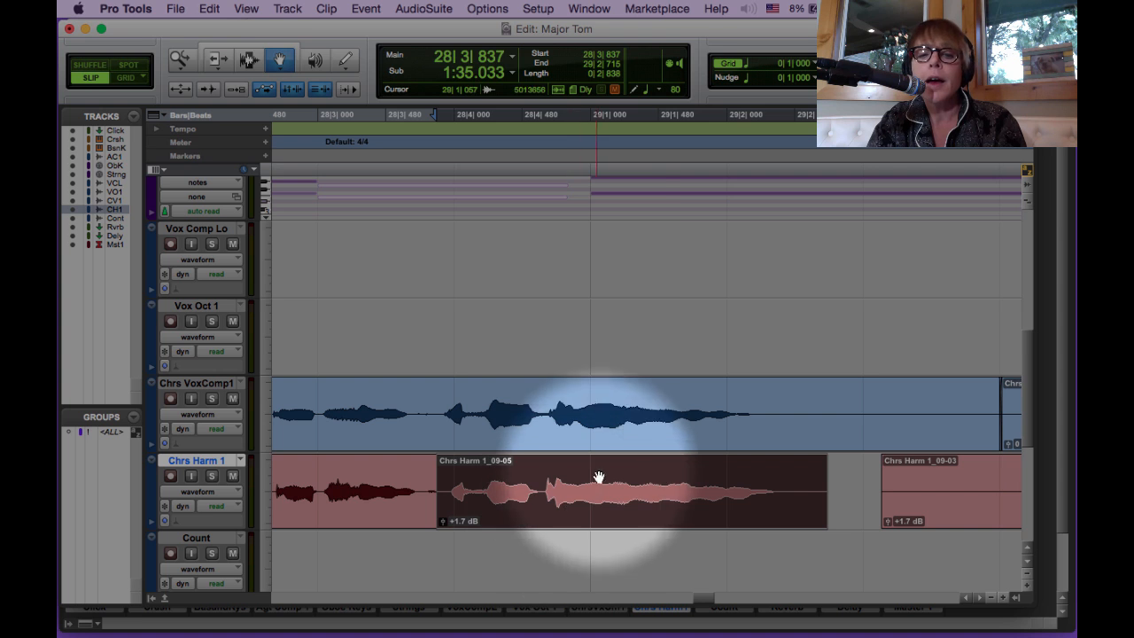
# Step: Cut a small gap in the clip's sustained note at 29|1|484 and slide the tail clip earlier to start at 29|1|417
pyautogui.click(248, 59)
pyautogui.scroll(2, 359, 124)
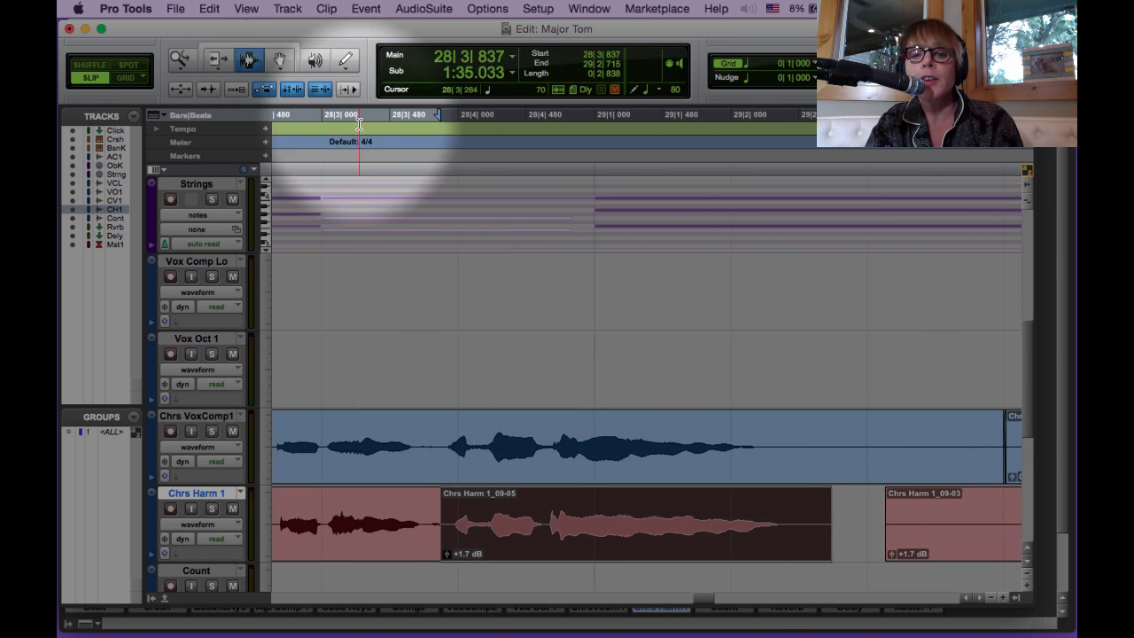
pyautogui.click(664, 533)
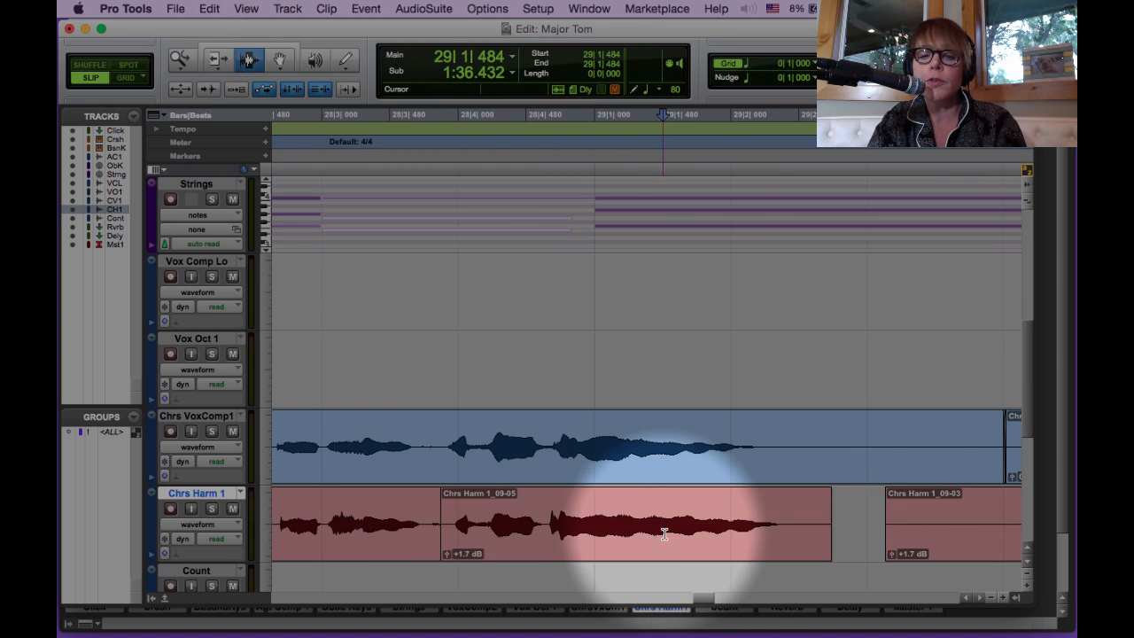
pyautogui.moveTo(664, 533); pyautogui.dragTo(669, 535)
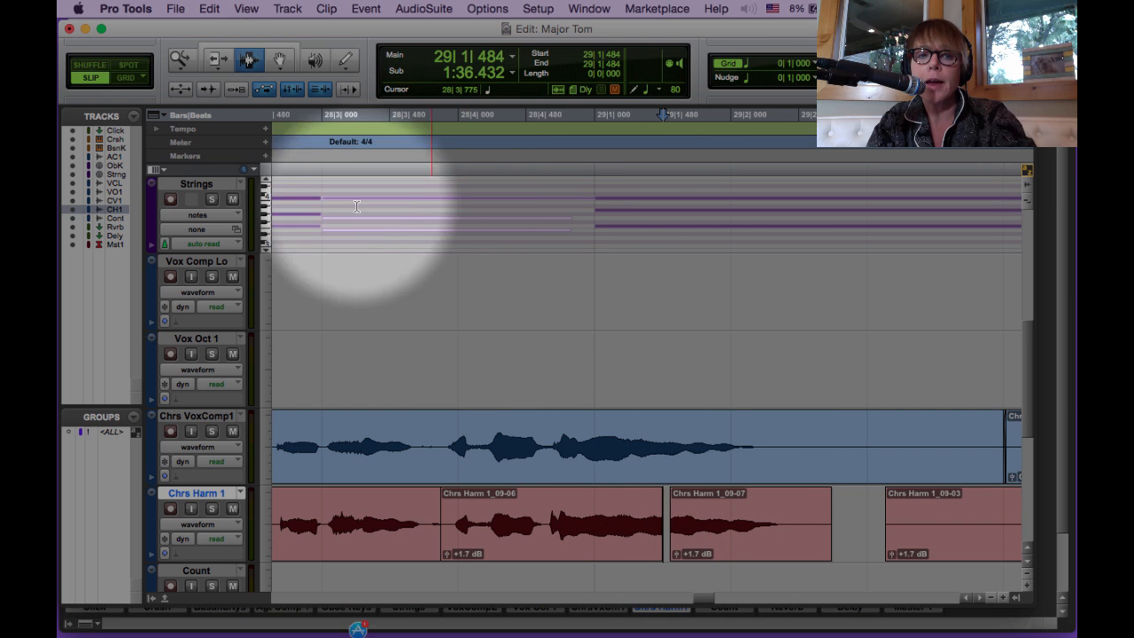
pyautogui.click(280, 59)
pyautogui.moveTo(779, 532); pyautogui.dragTo(746, 532)
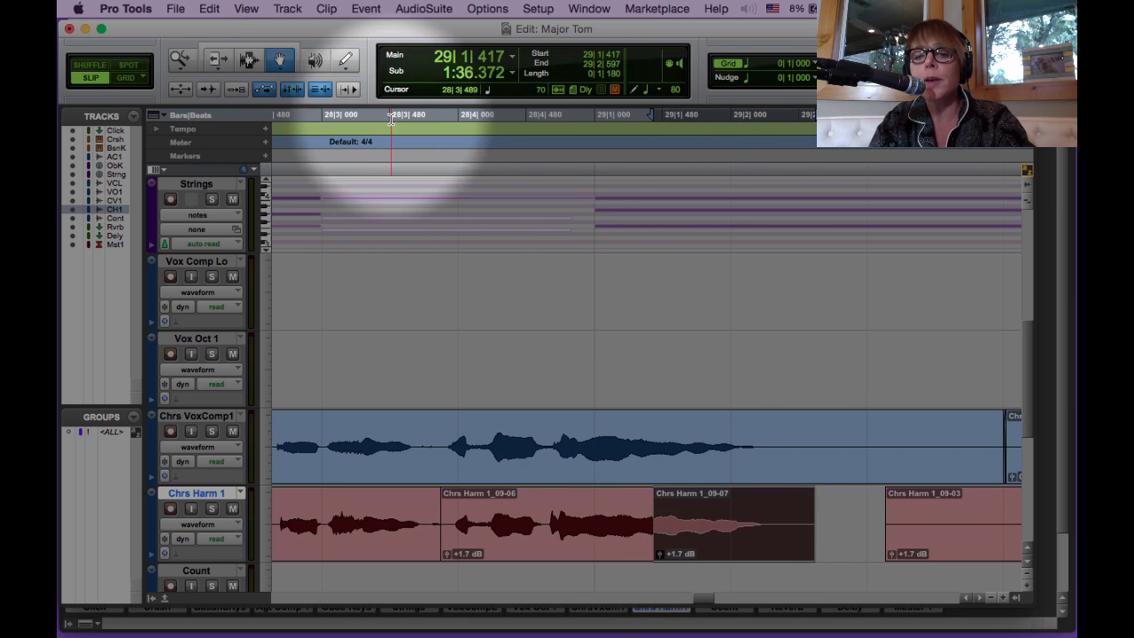
pyautogui.click(248, 60)
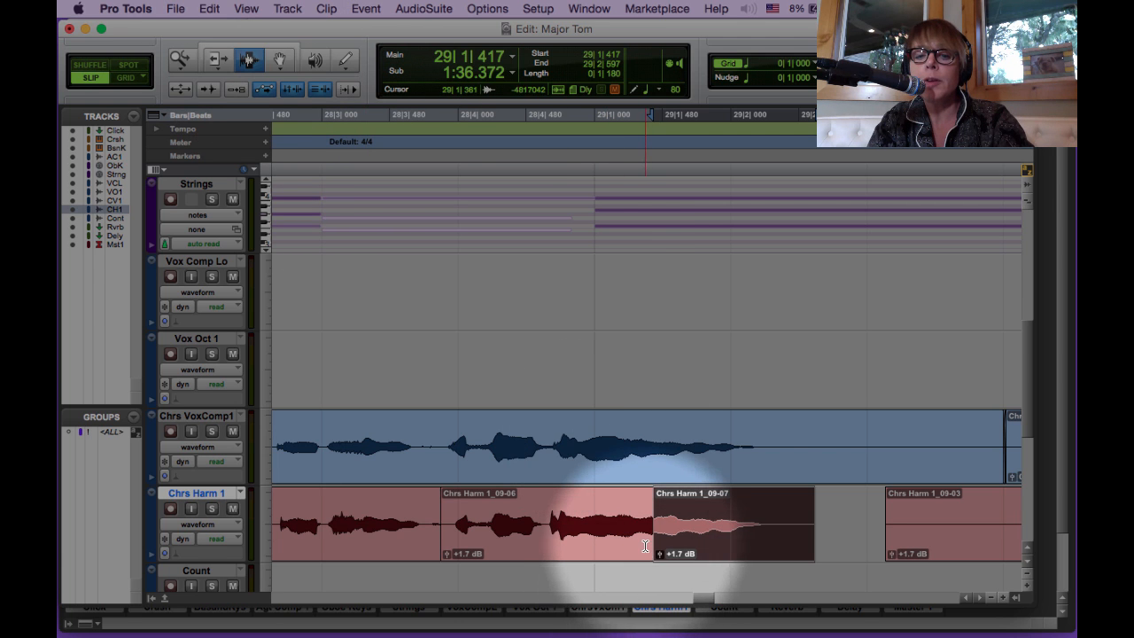
# Step: Crossfade the Chrs Harm 1 edit point from 29|1|366 to 29|1|462 and play the phrase back
pyautogui.moveTo(647, 542); pyautogui.dragTo(659, 549)
pyautogui.press('Return')
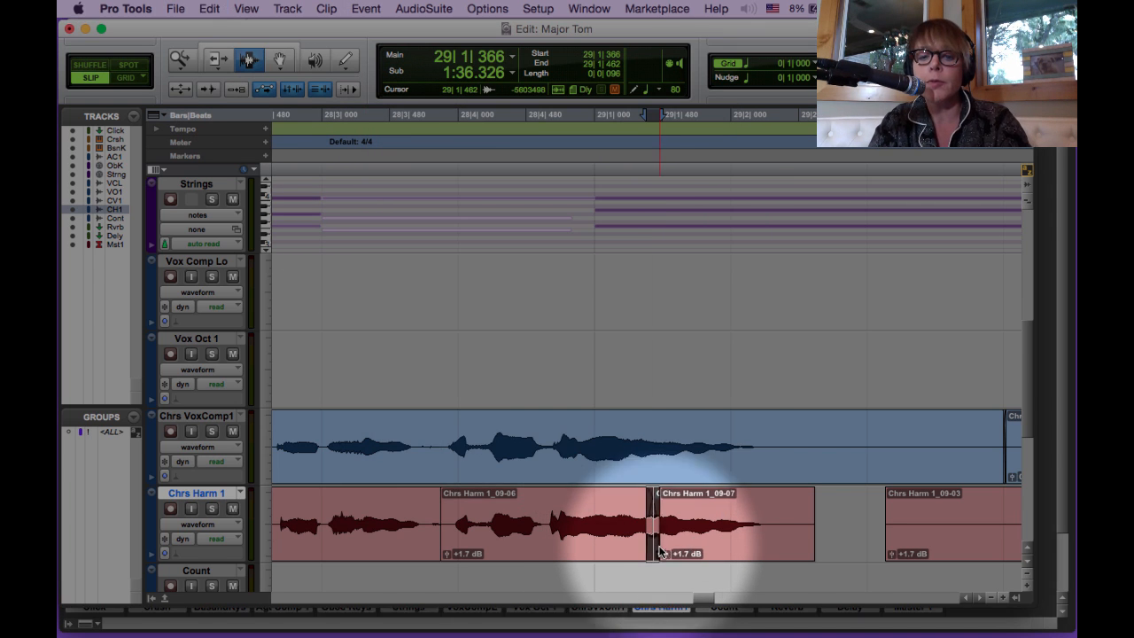
pyautogui.click(410, 484)
pyautogui.press('space')
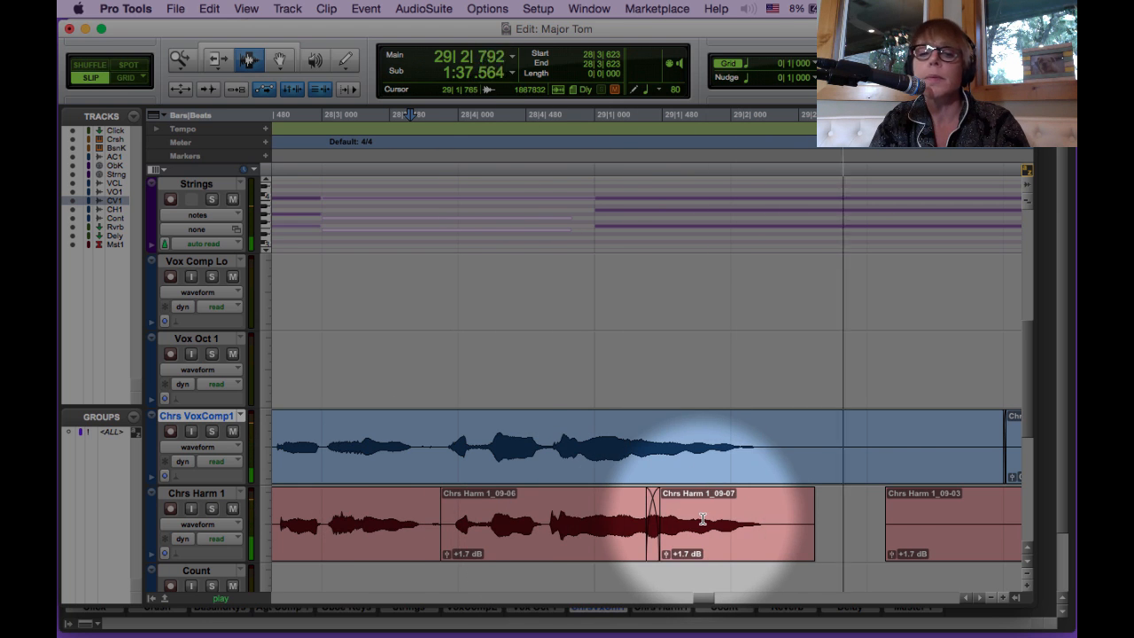
pyautogui.press('space')
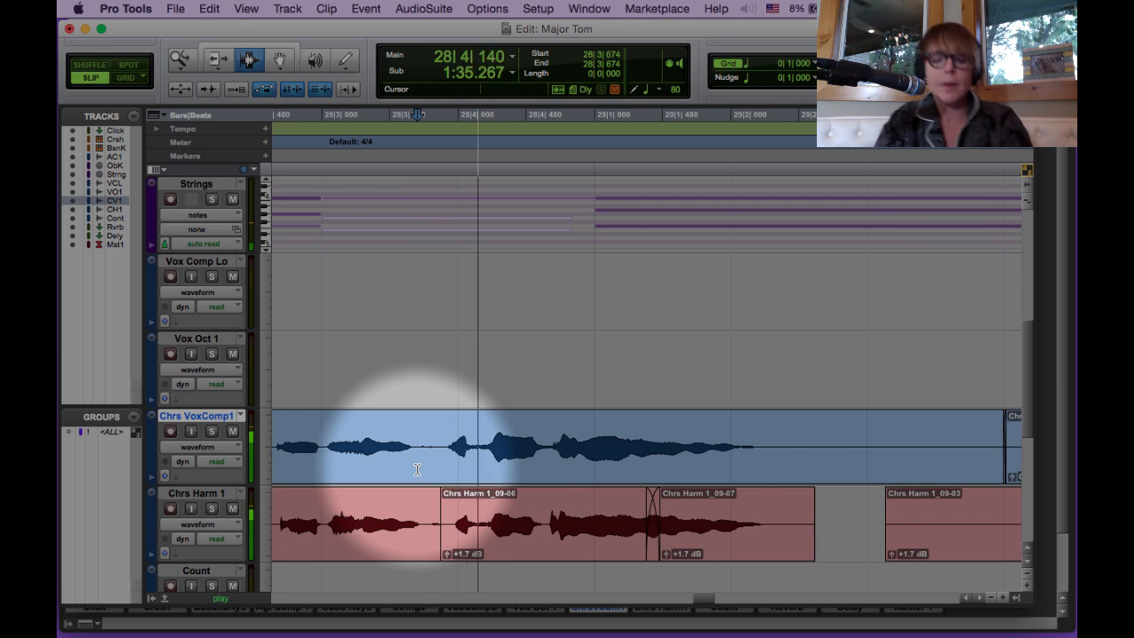
# Step: Delete the leftover Chrs Harm 1_09-03 clip just before the This is Major Tom marker
pyautogui.press('r')
pyautogui.press('r')
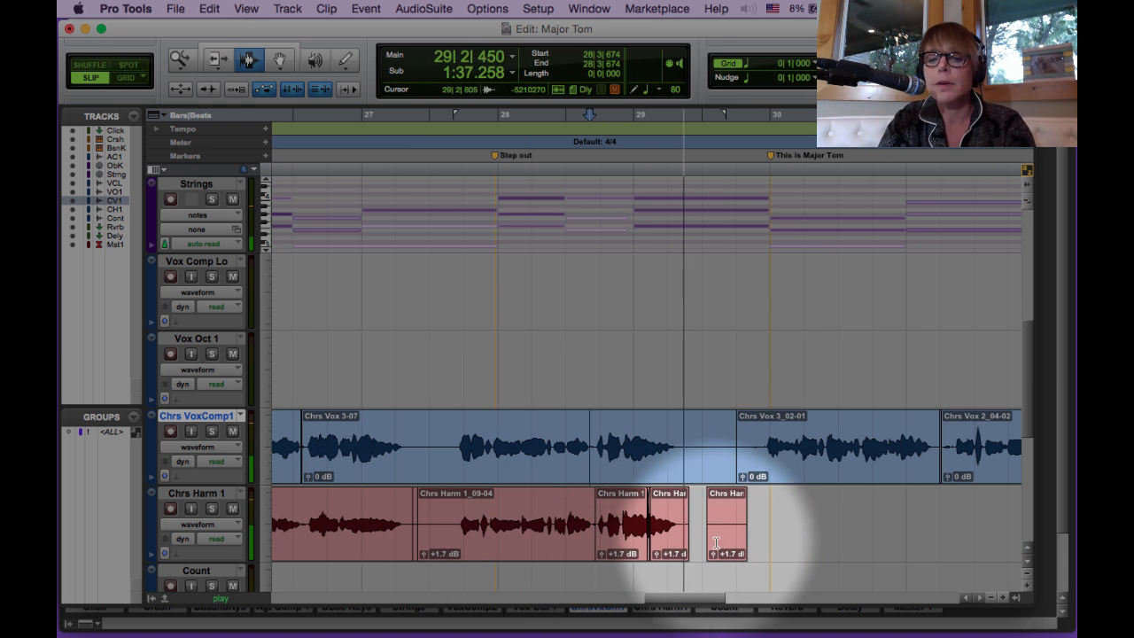
pyautogui.click(715, 542)
pyautogui.press('Delete')
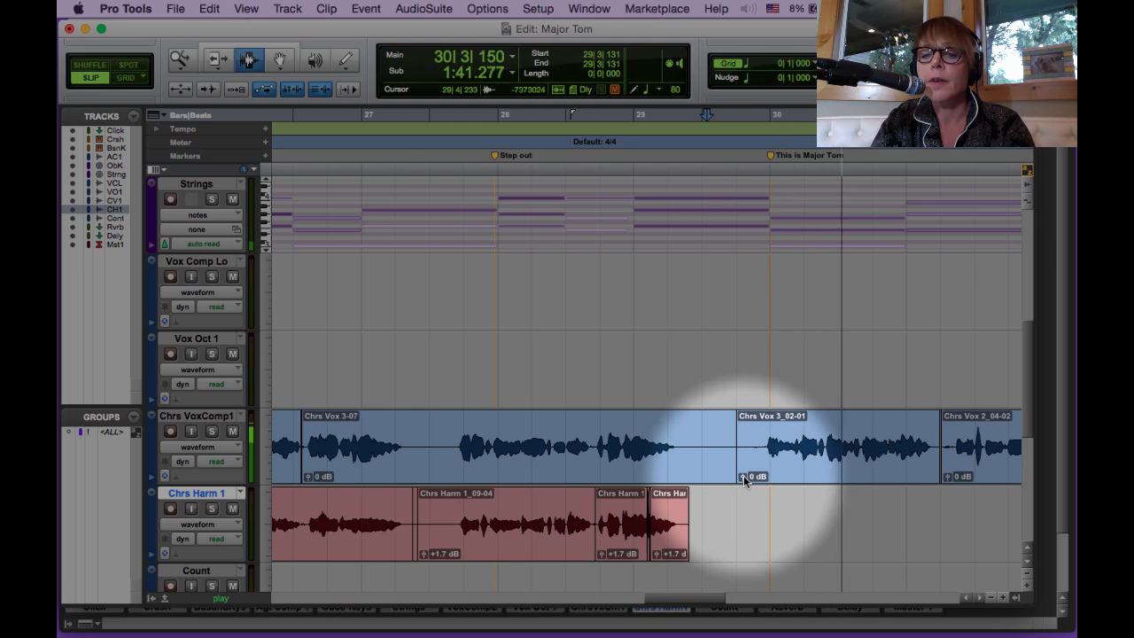
# Step: Raise the clip gain of Chrs Vox 3_02-01 on Chrs VoxComp1 to +1.7 dB and listen to it
pyautogui.press('space')
pyautogui.moveTo(743, 477); pyautogui.dragTo(743, 471)
pyautogui.press('space')
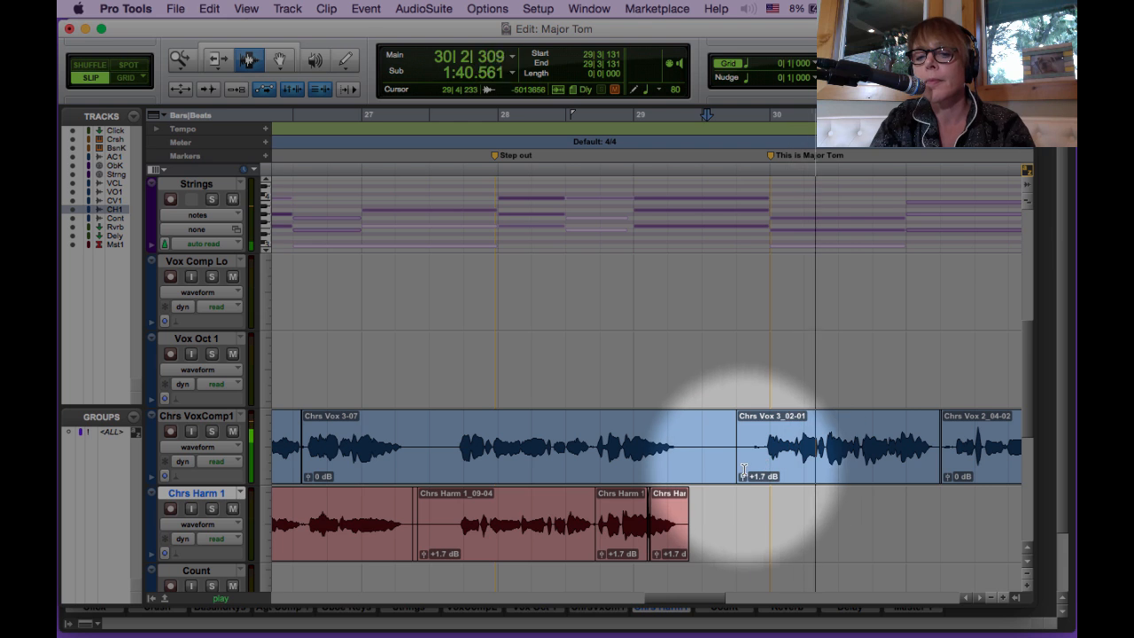
pyautogui.click(744, 476)
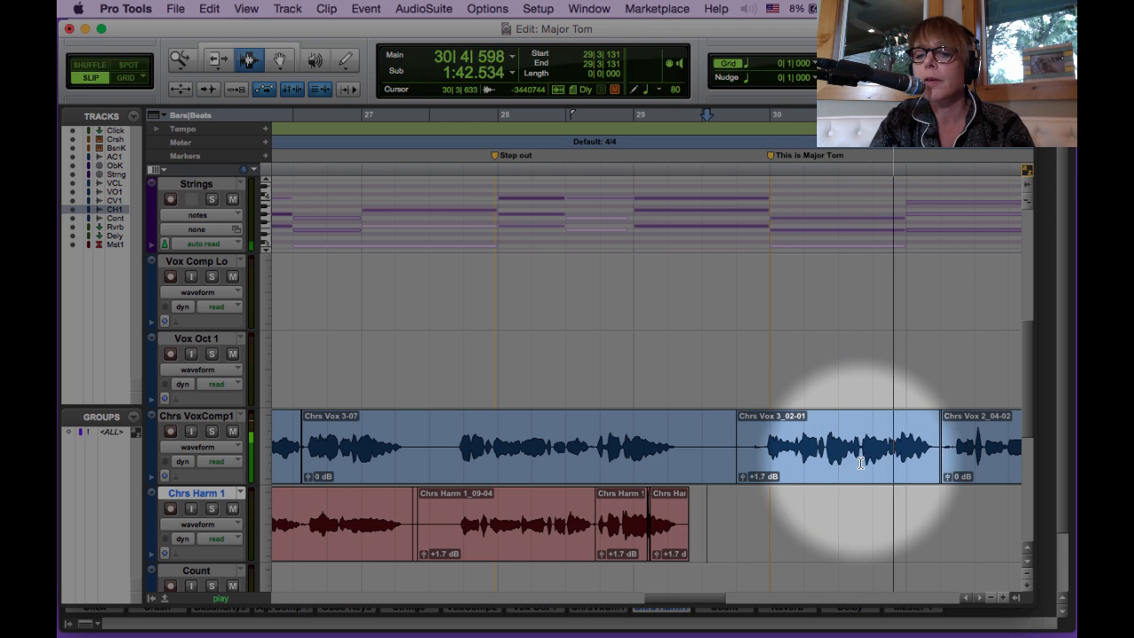
# Step: Set the clip gain of Chrs Vox 2_04-02 to +0.9 dB and of Chrs Vox 3_02-05 to +1.7 dB
pyautogui.click(797, 475)
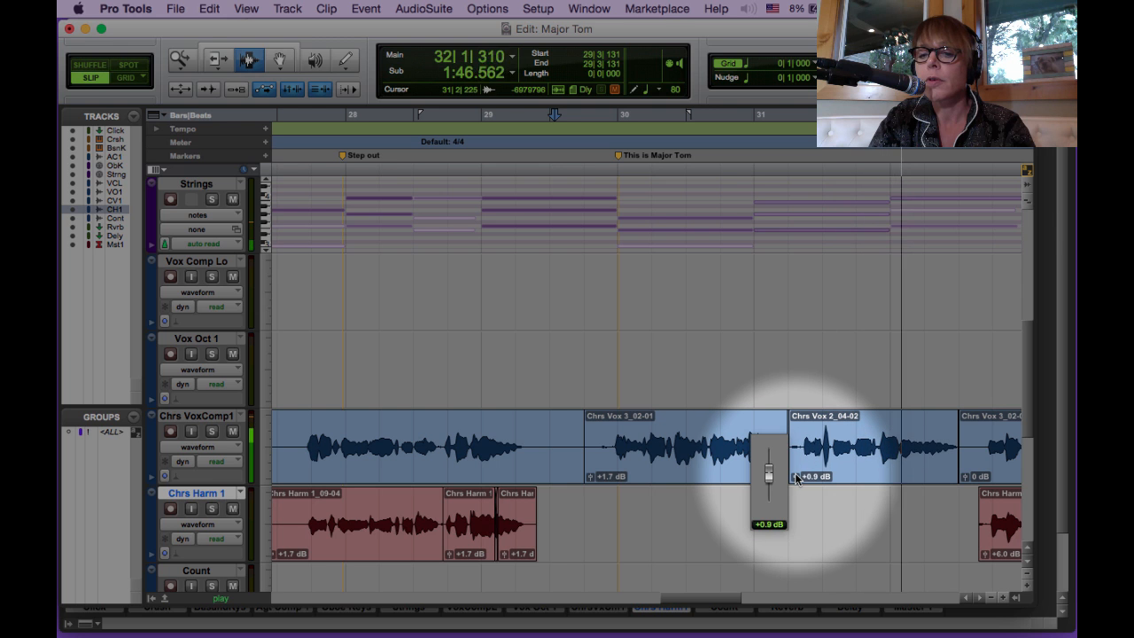
pyautogui.moveTo(796, 479); pyautogui.dragTo(797, 482)
pyautogui.hscroll(5, 859, 475)
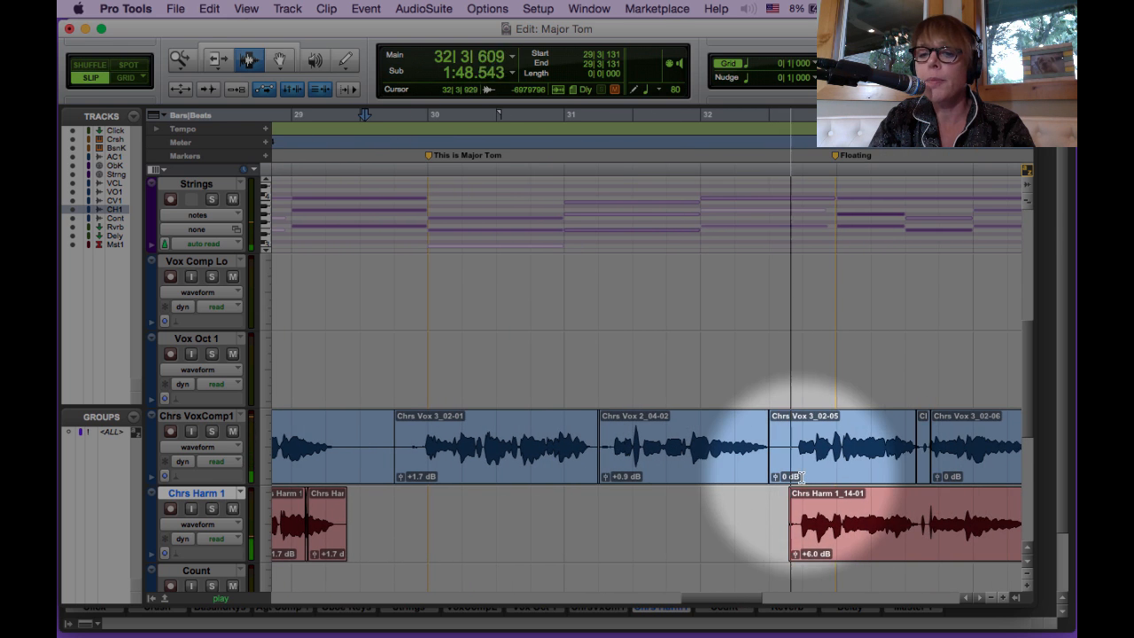
pyautogui.click(775, 476)
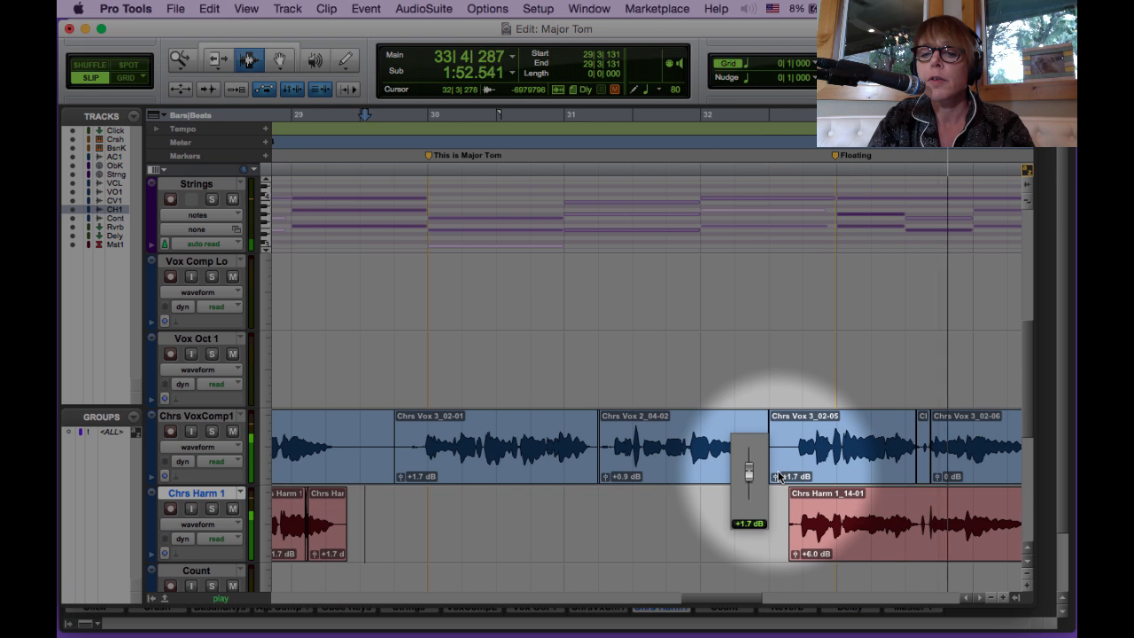
pyautogui.moveTo(780, 477); pyautogui.dragTo(779, 476)
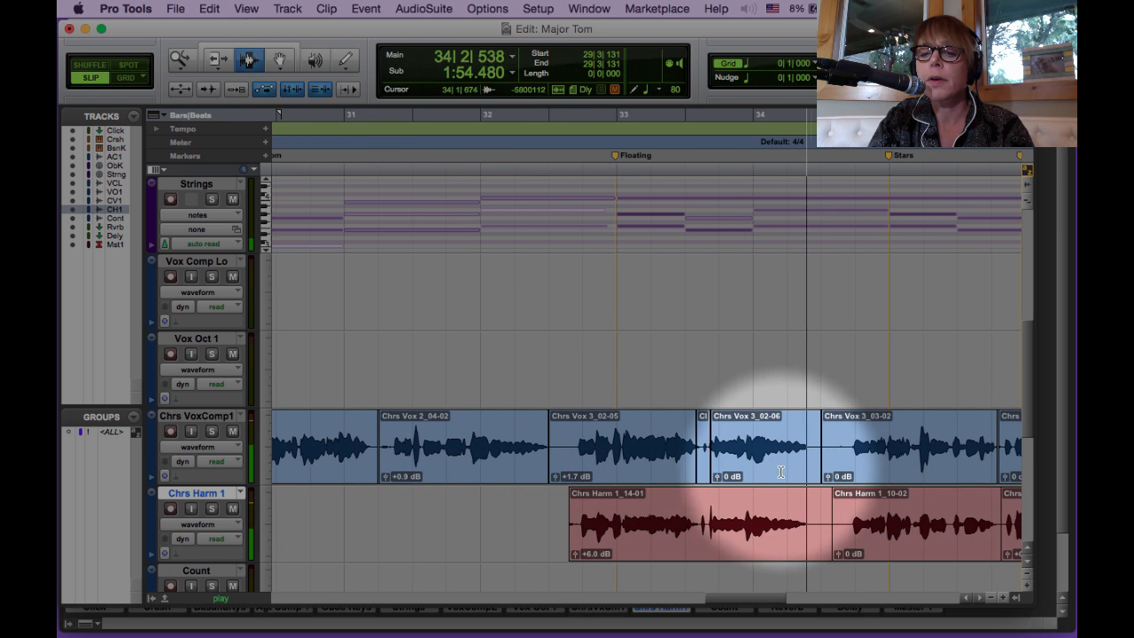
# Step: Set the clip gain of Chrs Vox 3_03-02 to +2.6 dB and of Chrs Vox 1!_05-04 to +0.9 dB
pyautogui.click(828, 477)
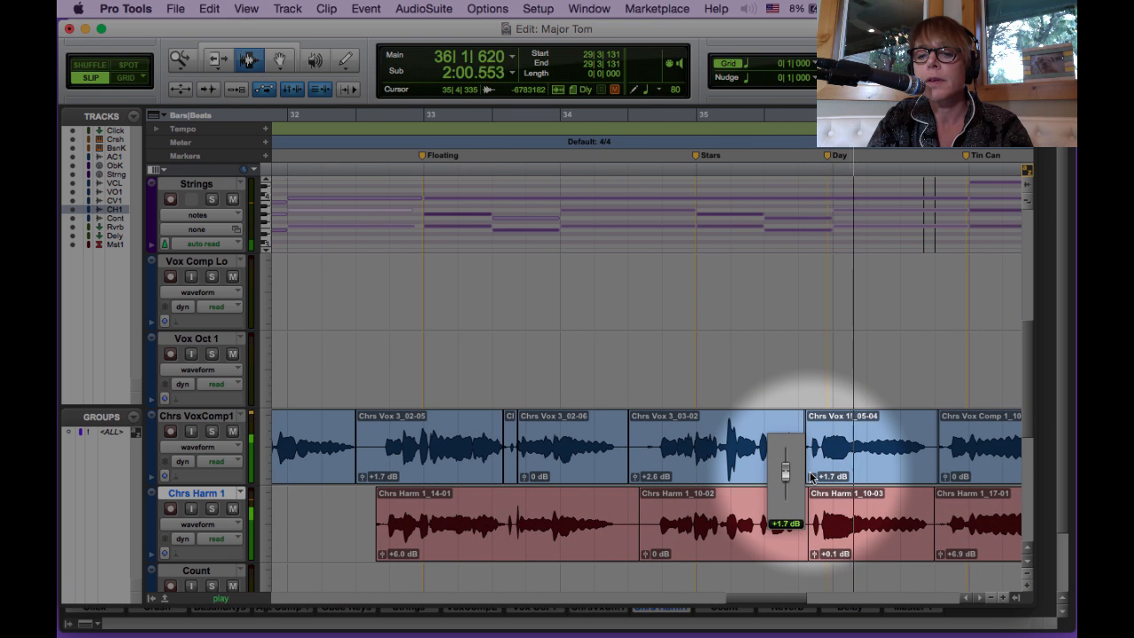
pyautogui.moveTo(810, 476); pyautogui.dragTo(810, 482)
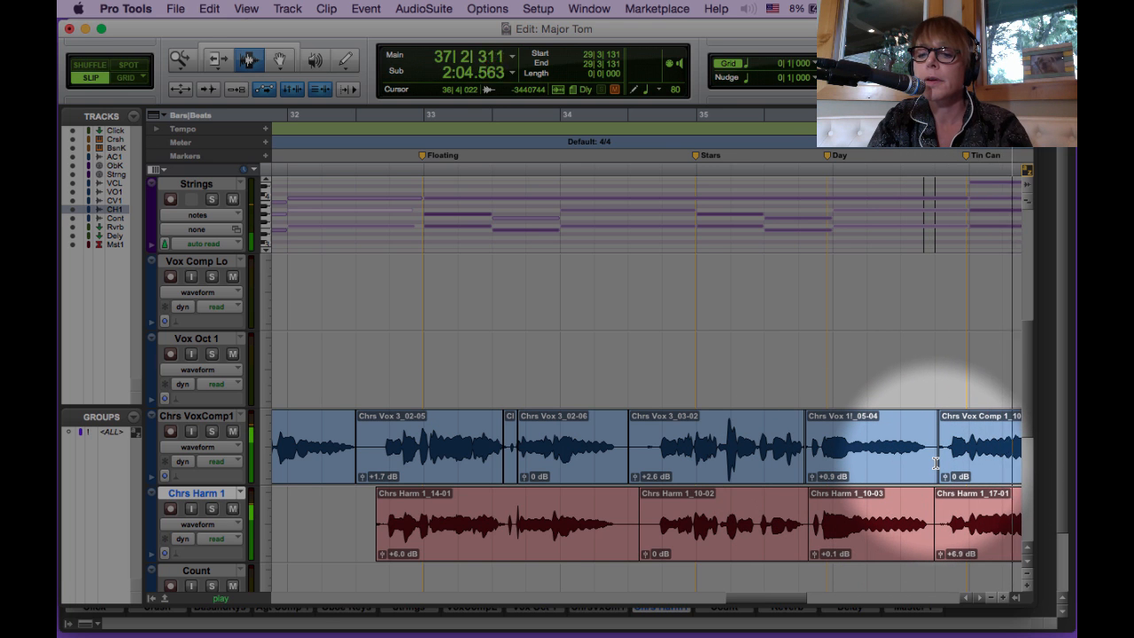
pyautogui.hscroll(5, 935, 463)
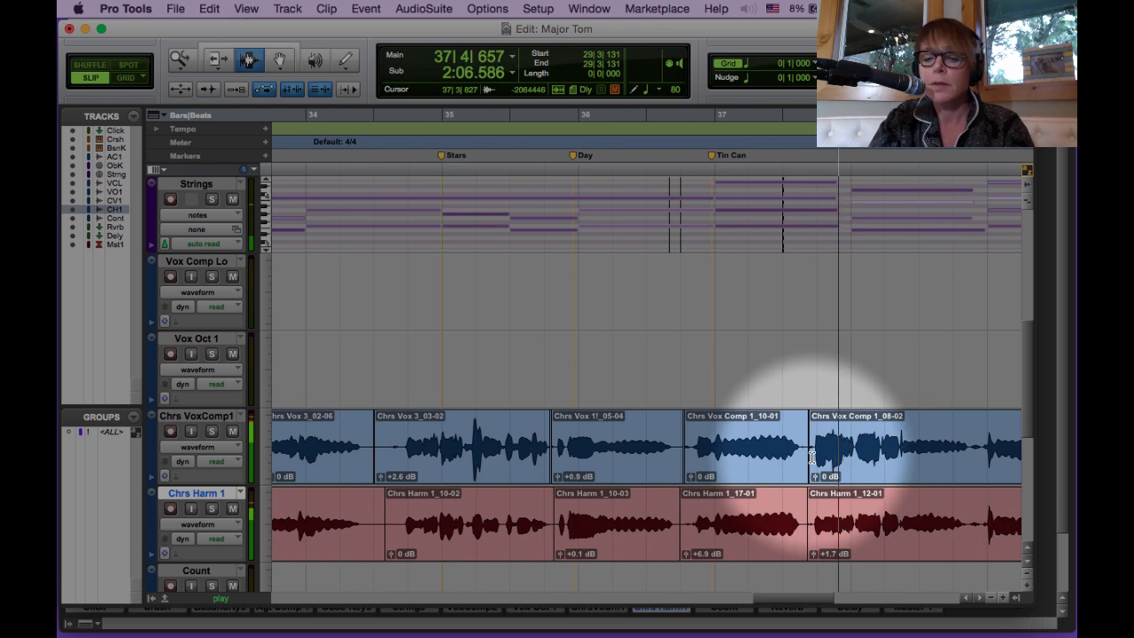
# Step: Delete the silent ends of the last Chrs VoxComp1 and Chrs Harm 1 clips from 43|2|833 onward
pyautogui.press('r')
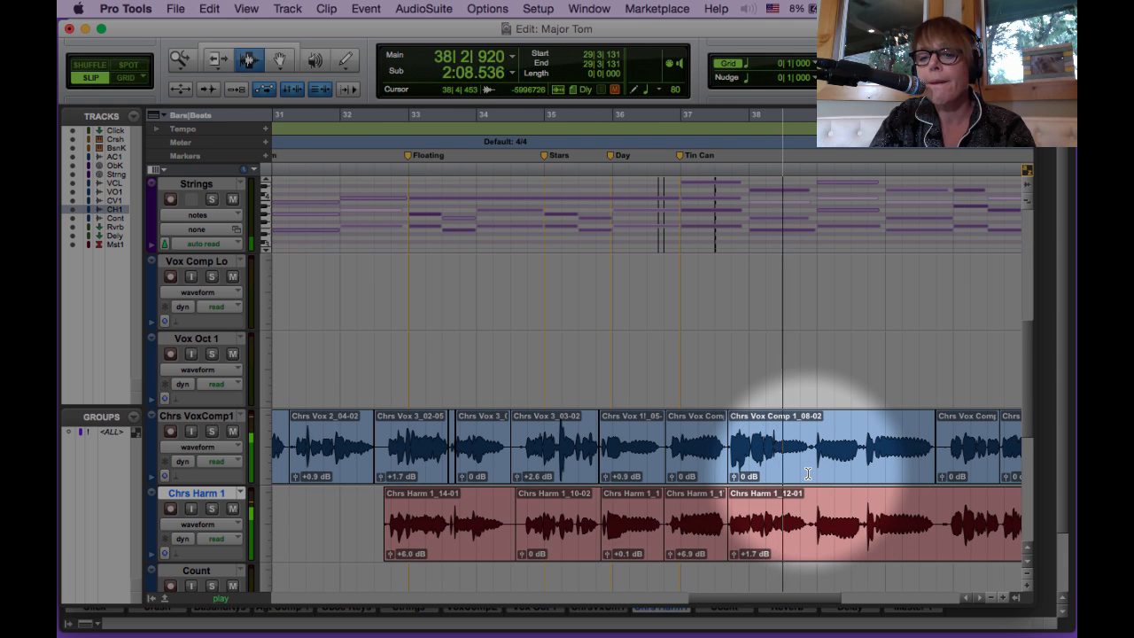
pyautogui.hscroll(5, 808, 474)
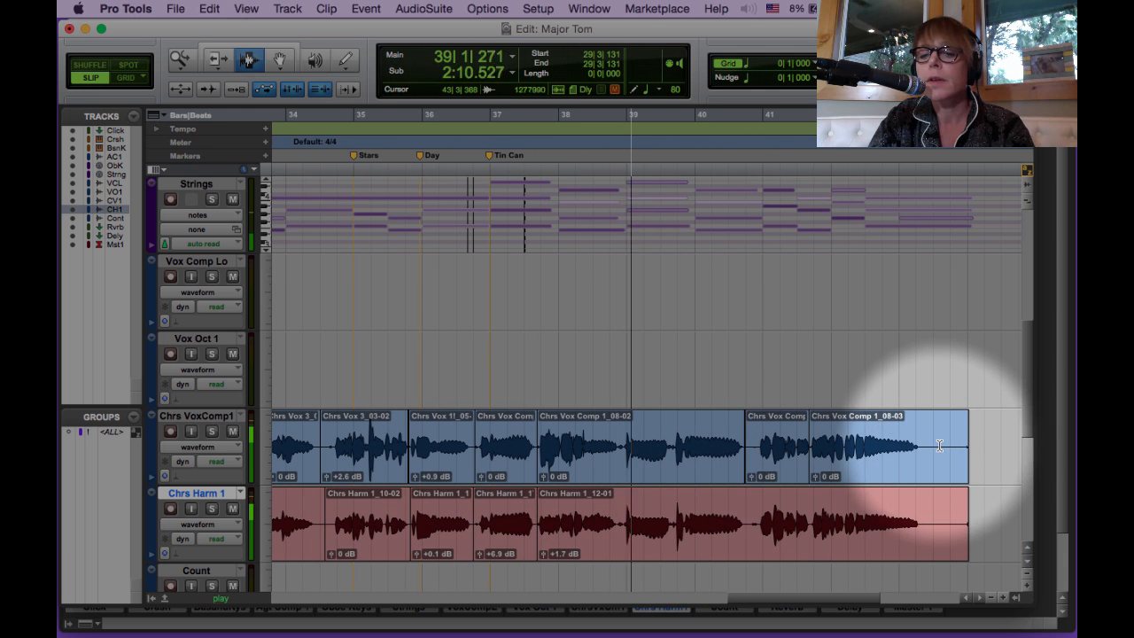
pyautogui.moveTo(939, 445); pyautogui.dragTo(1003, 532)
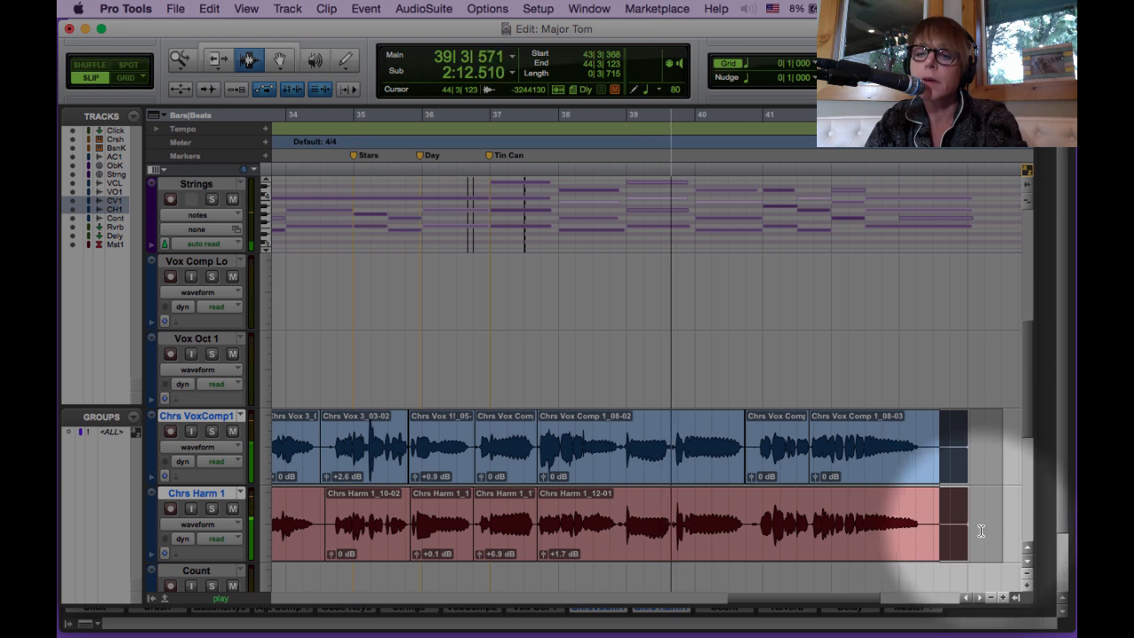
pyautogui.moveTo(932, 447); pyautogui.dragTo(994, 537)
pyautogui.press('Delete')
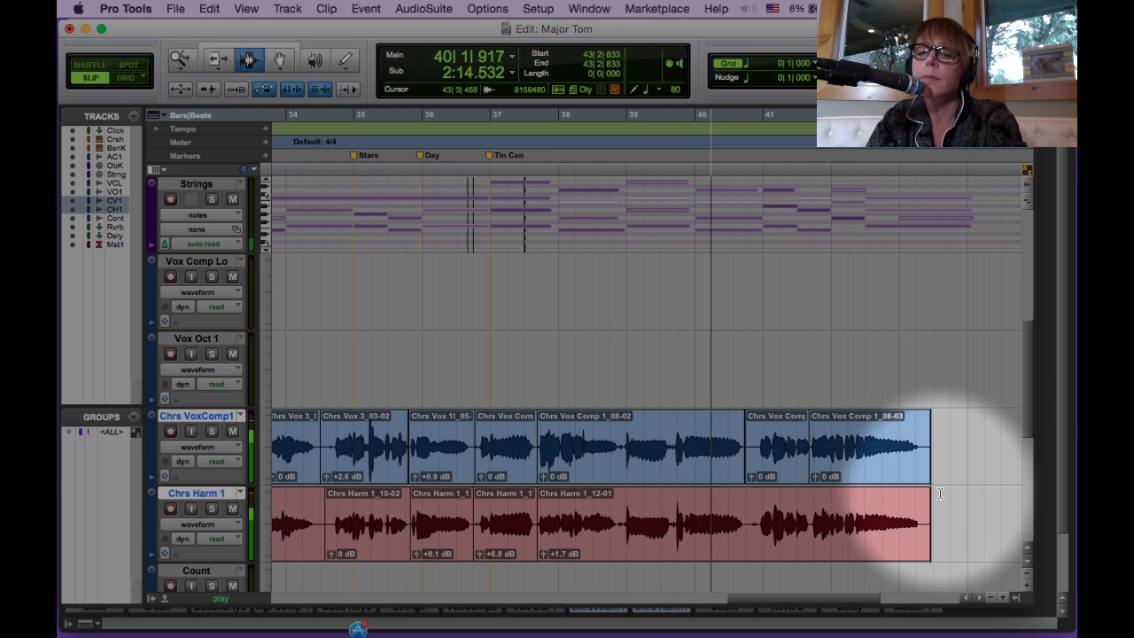
# Step: Fade out the last Chrs VoxComp1 and Chrs Harm 1 clips from 43|2|114 to 43|2|833
pyautogui.keyDown('shift'); pyautogui.click(919, 465); pyautogui.keyUp('shift')
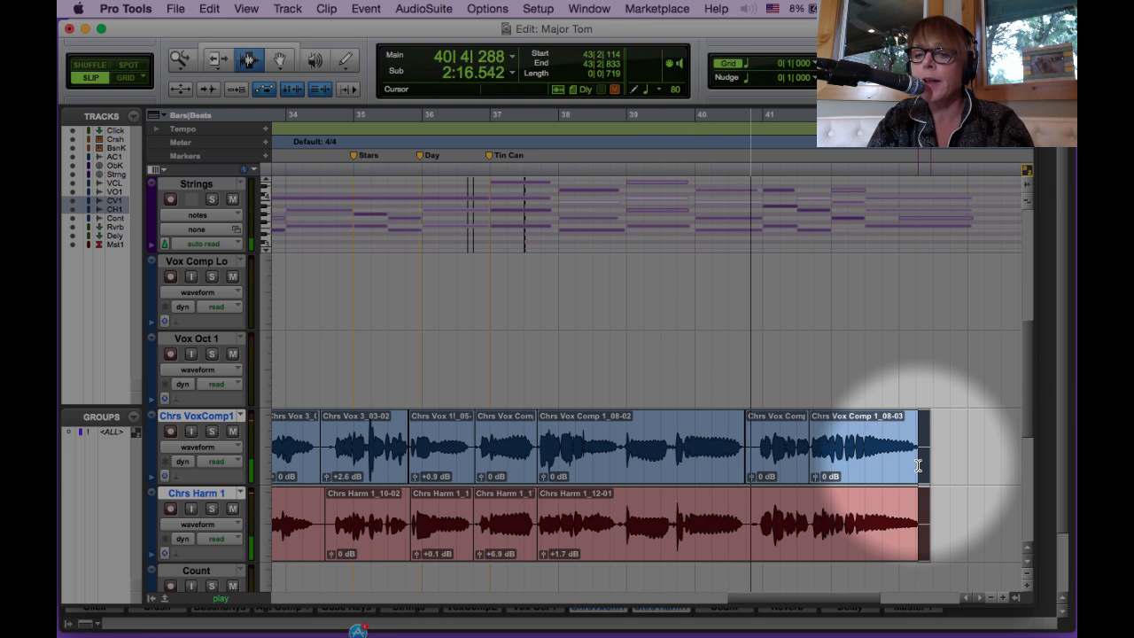
pyautogui.press('super+f')
pyautogui.press('Return')
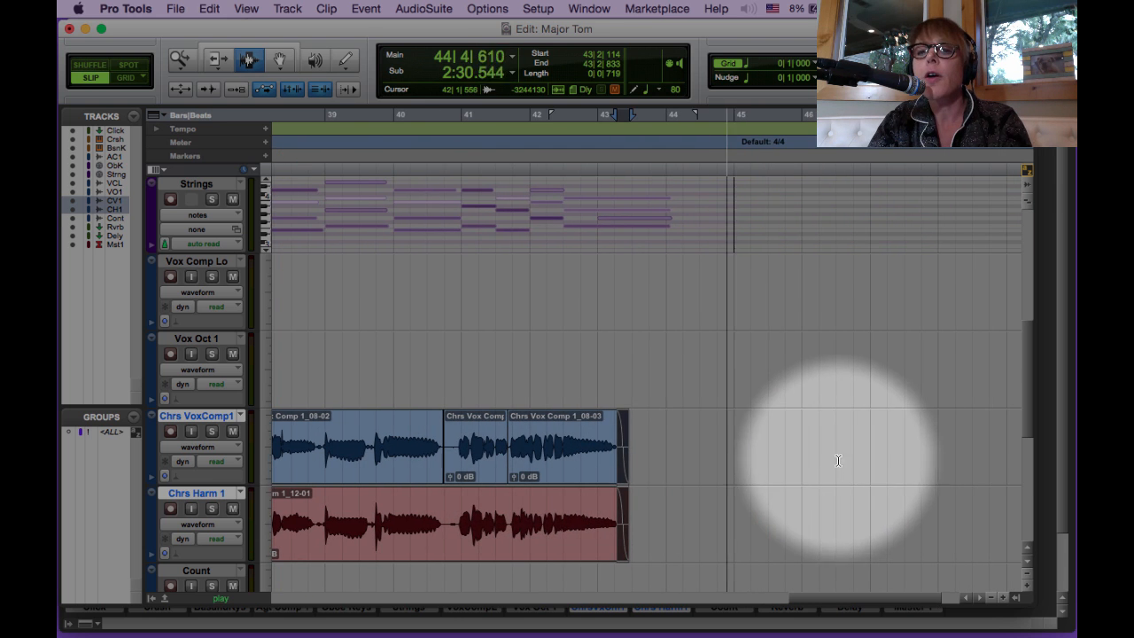
pyautogui.press('space')
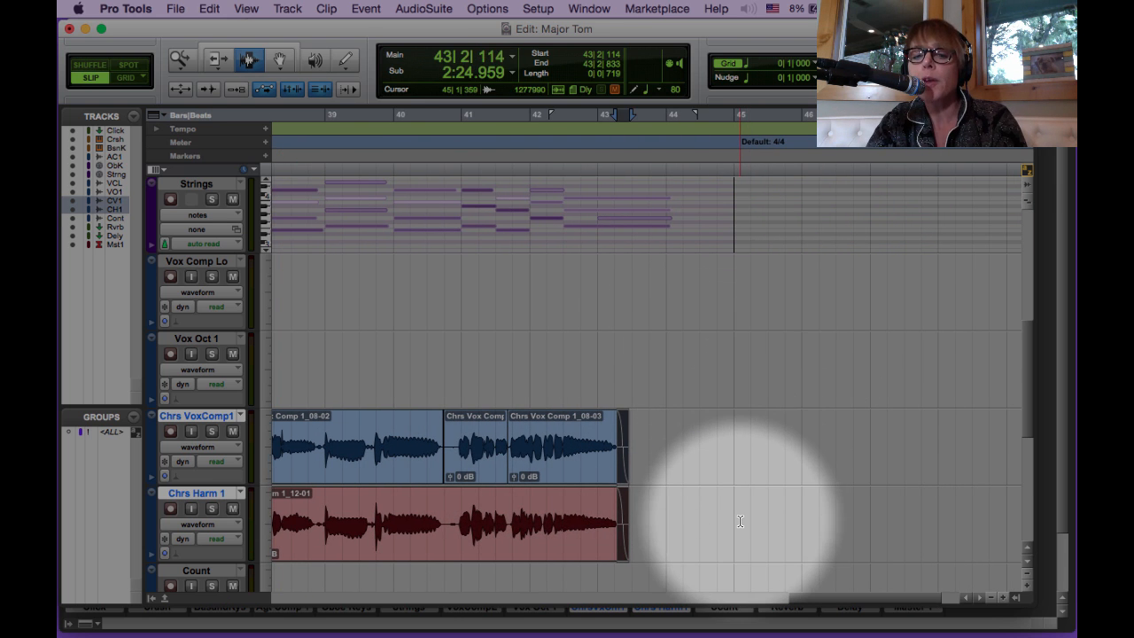
# Step: Select the Master 1 volume automation from 45|1|225 back to 1|2|253
pyautogui.scroll(-8, 740, 521)
pyautogui.moveTo(738, 470); pyautogui.dragTo(420, 470)
pyautogui.moveTo(182, 471); pyautogui.dragTo(293, 490)
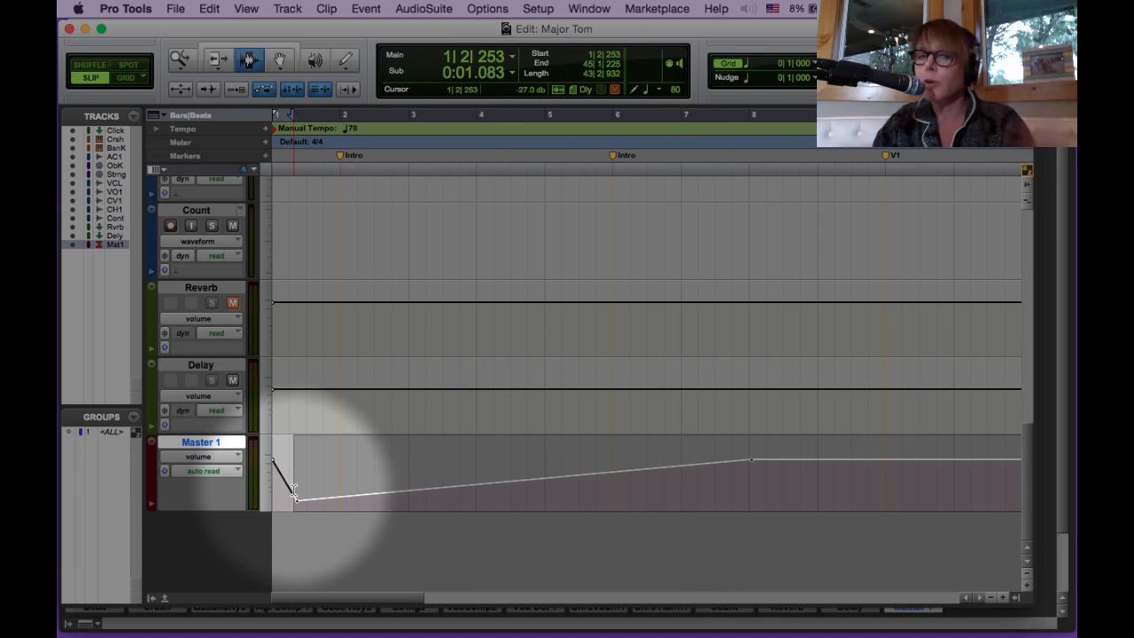